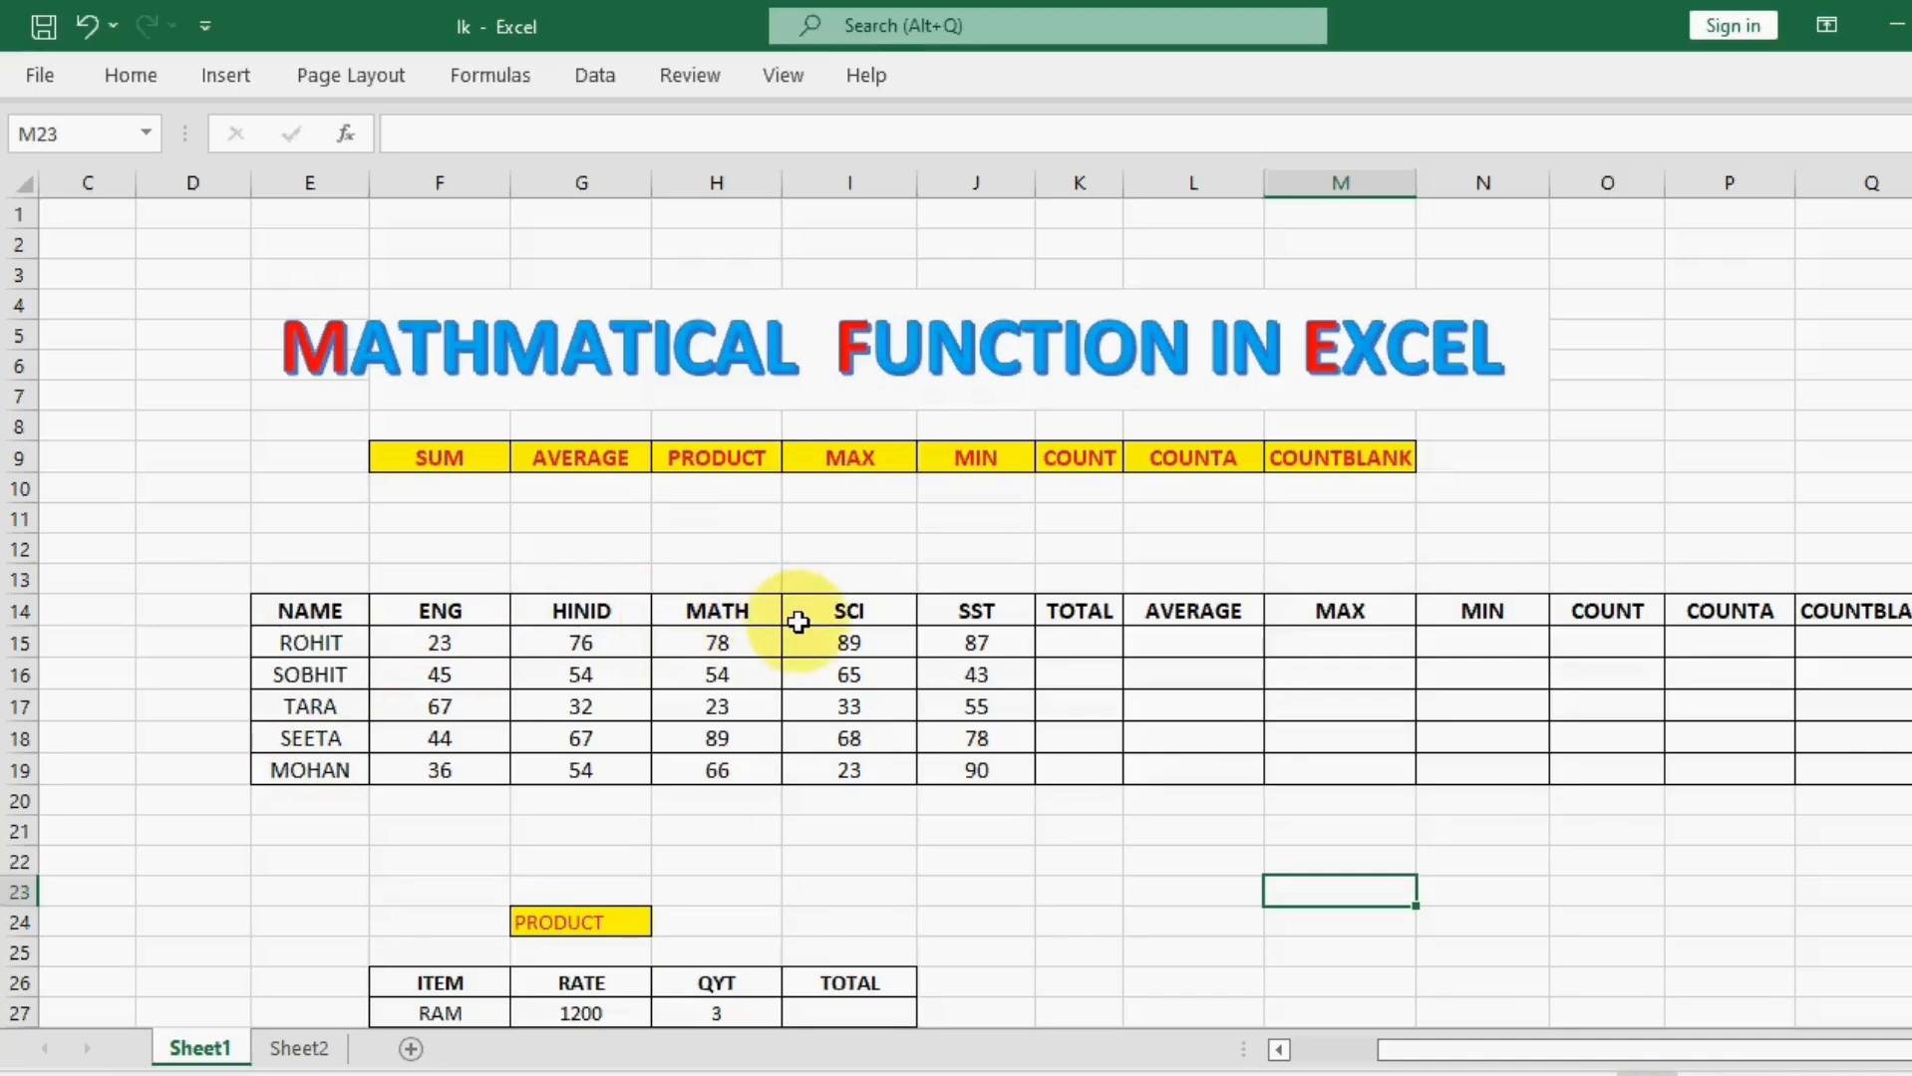
Step: Widen the TOTAL column K slightly
left_click(1097, 638)
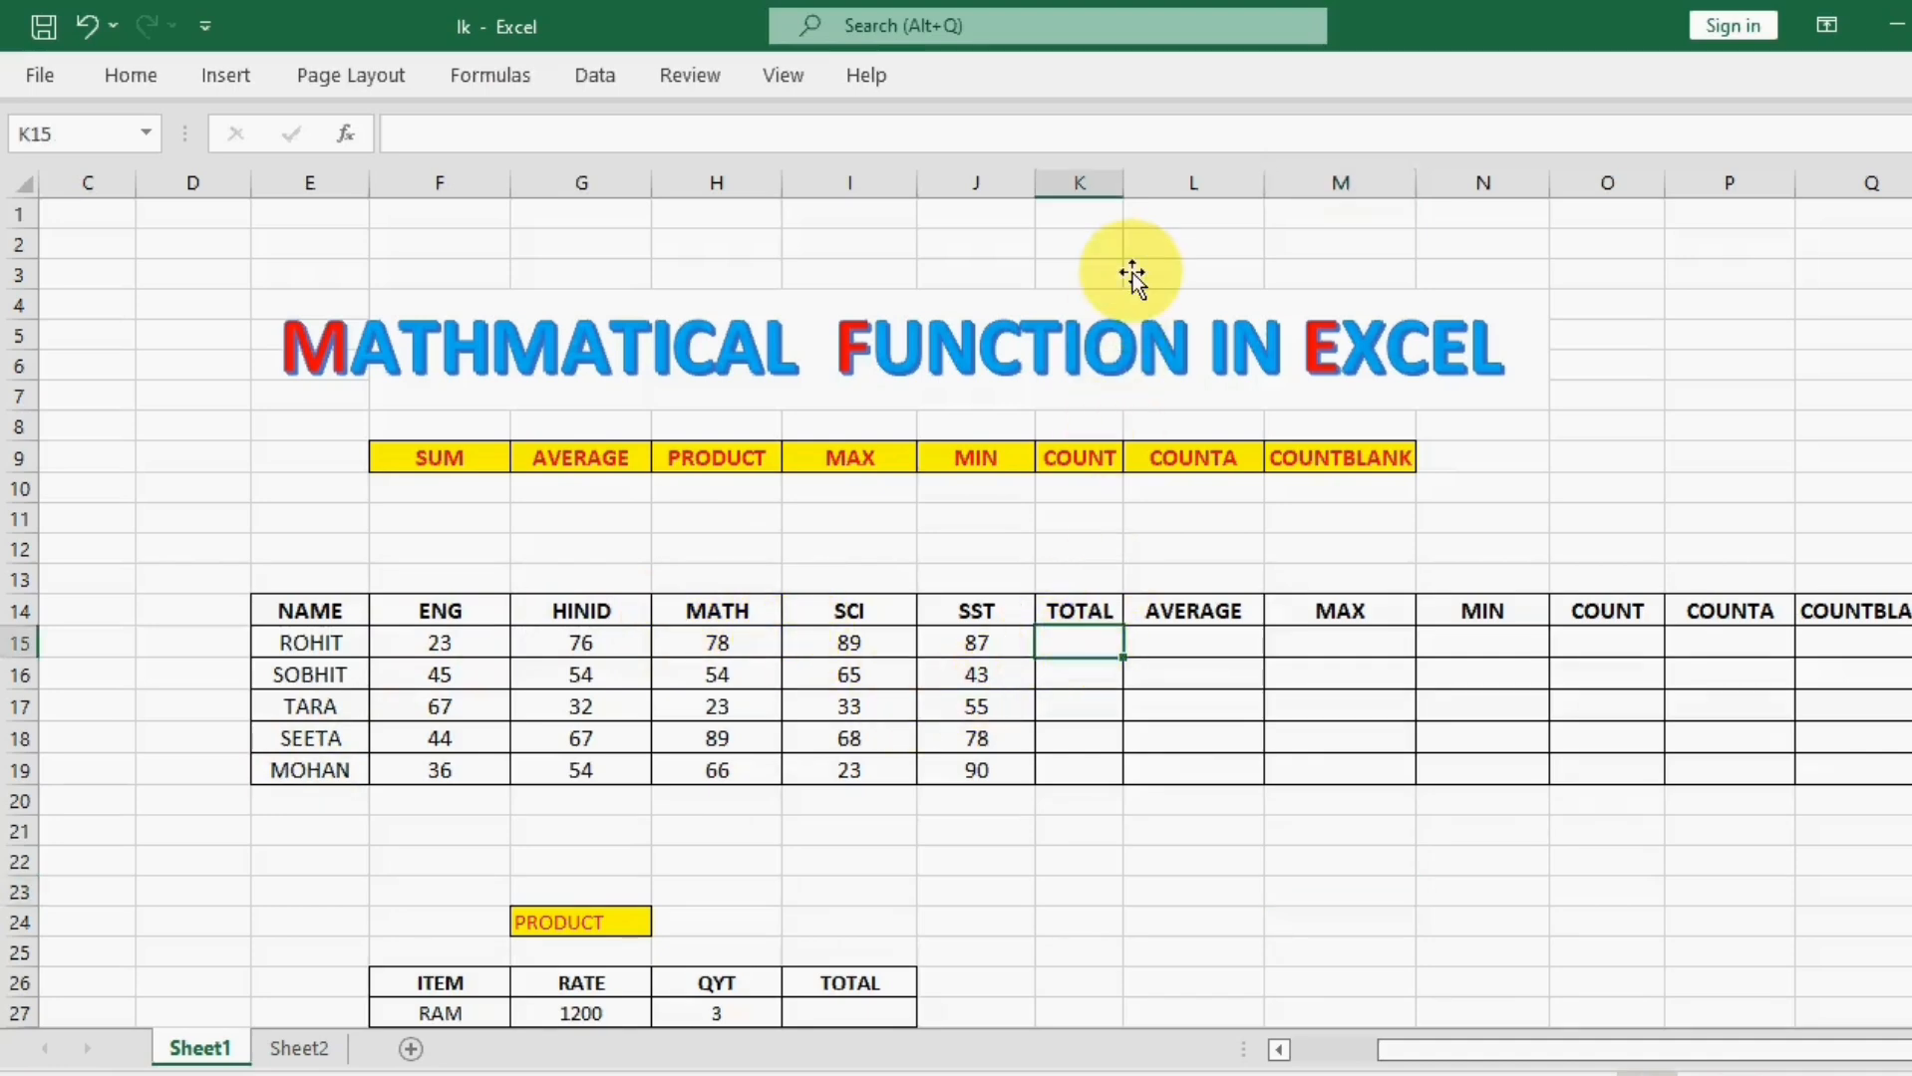
left_click_drag(1123, 187, 1147, 188)
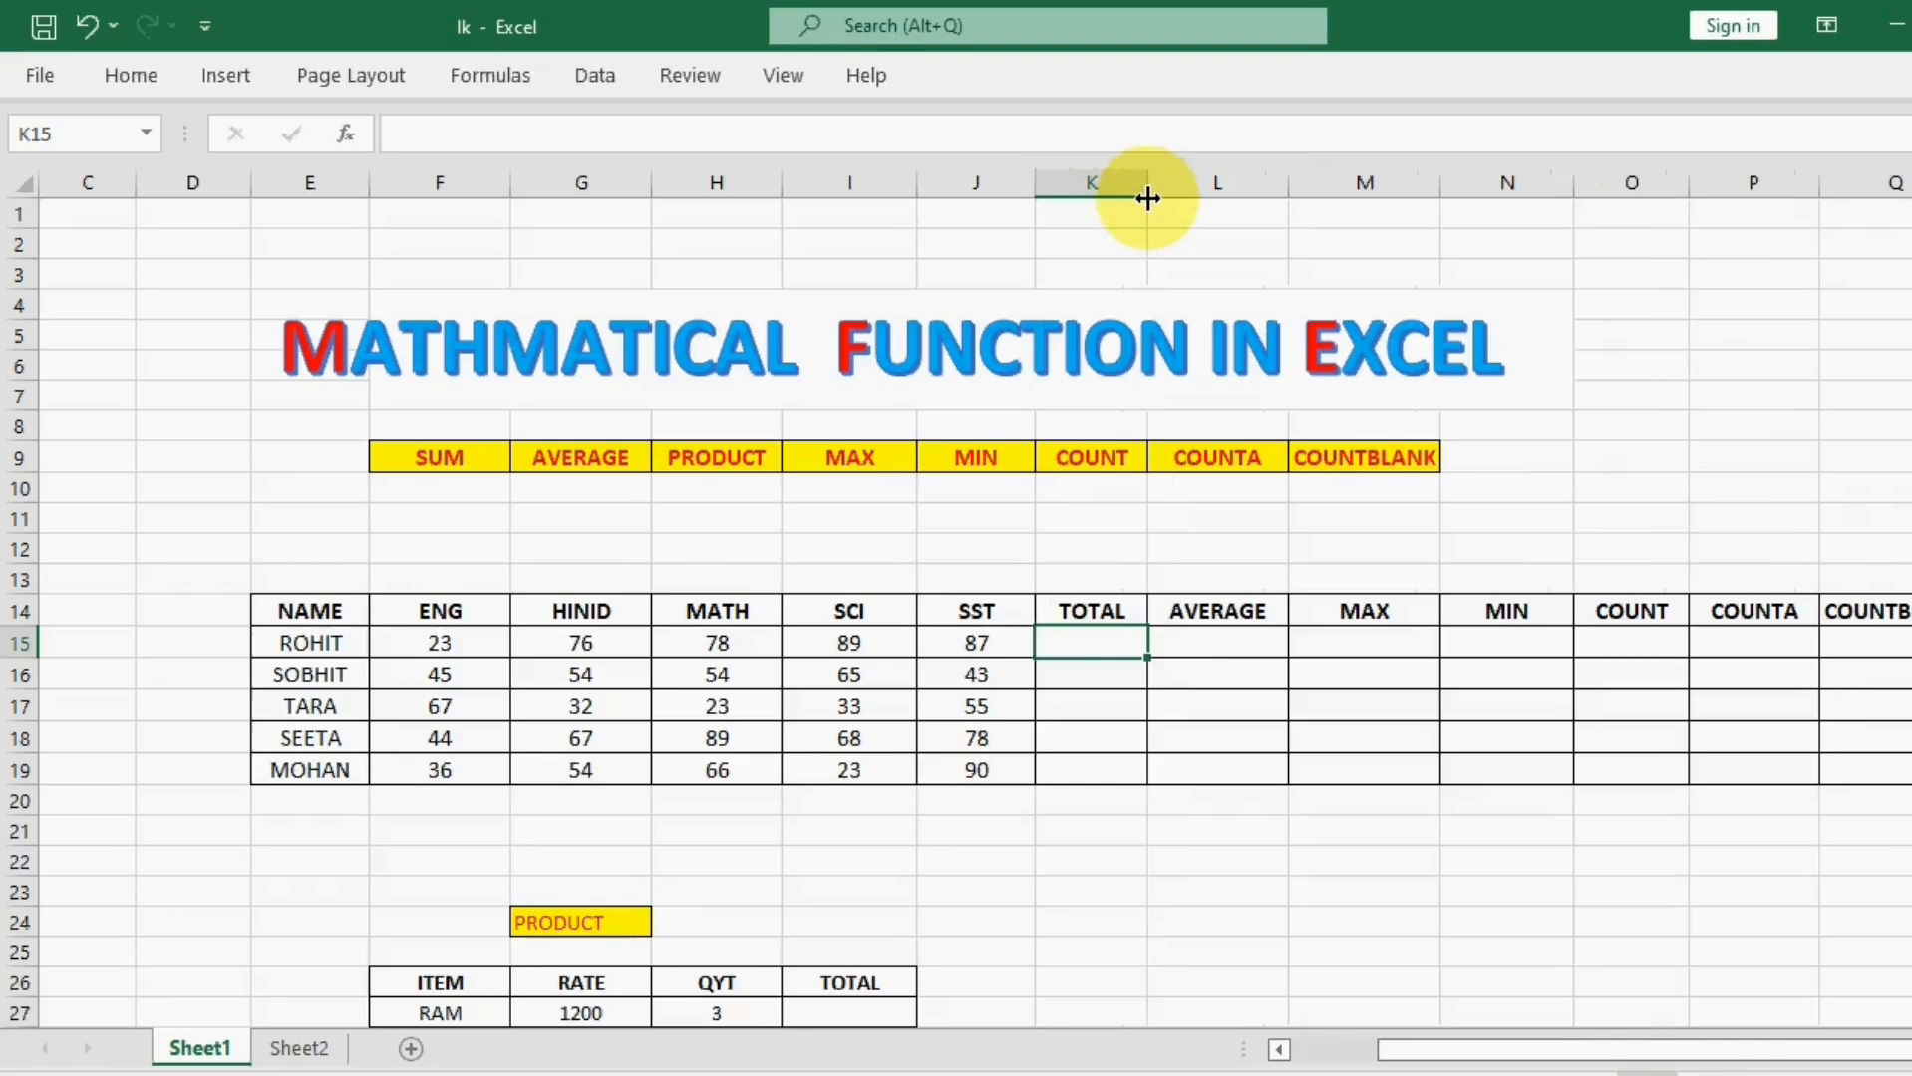
left_click(1263, 885)
left_click_drag(1385, 1051, 1427, 1052)
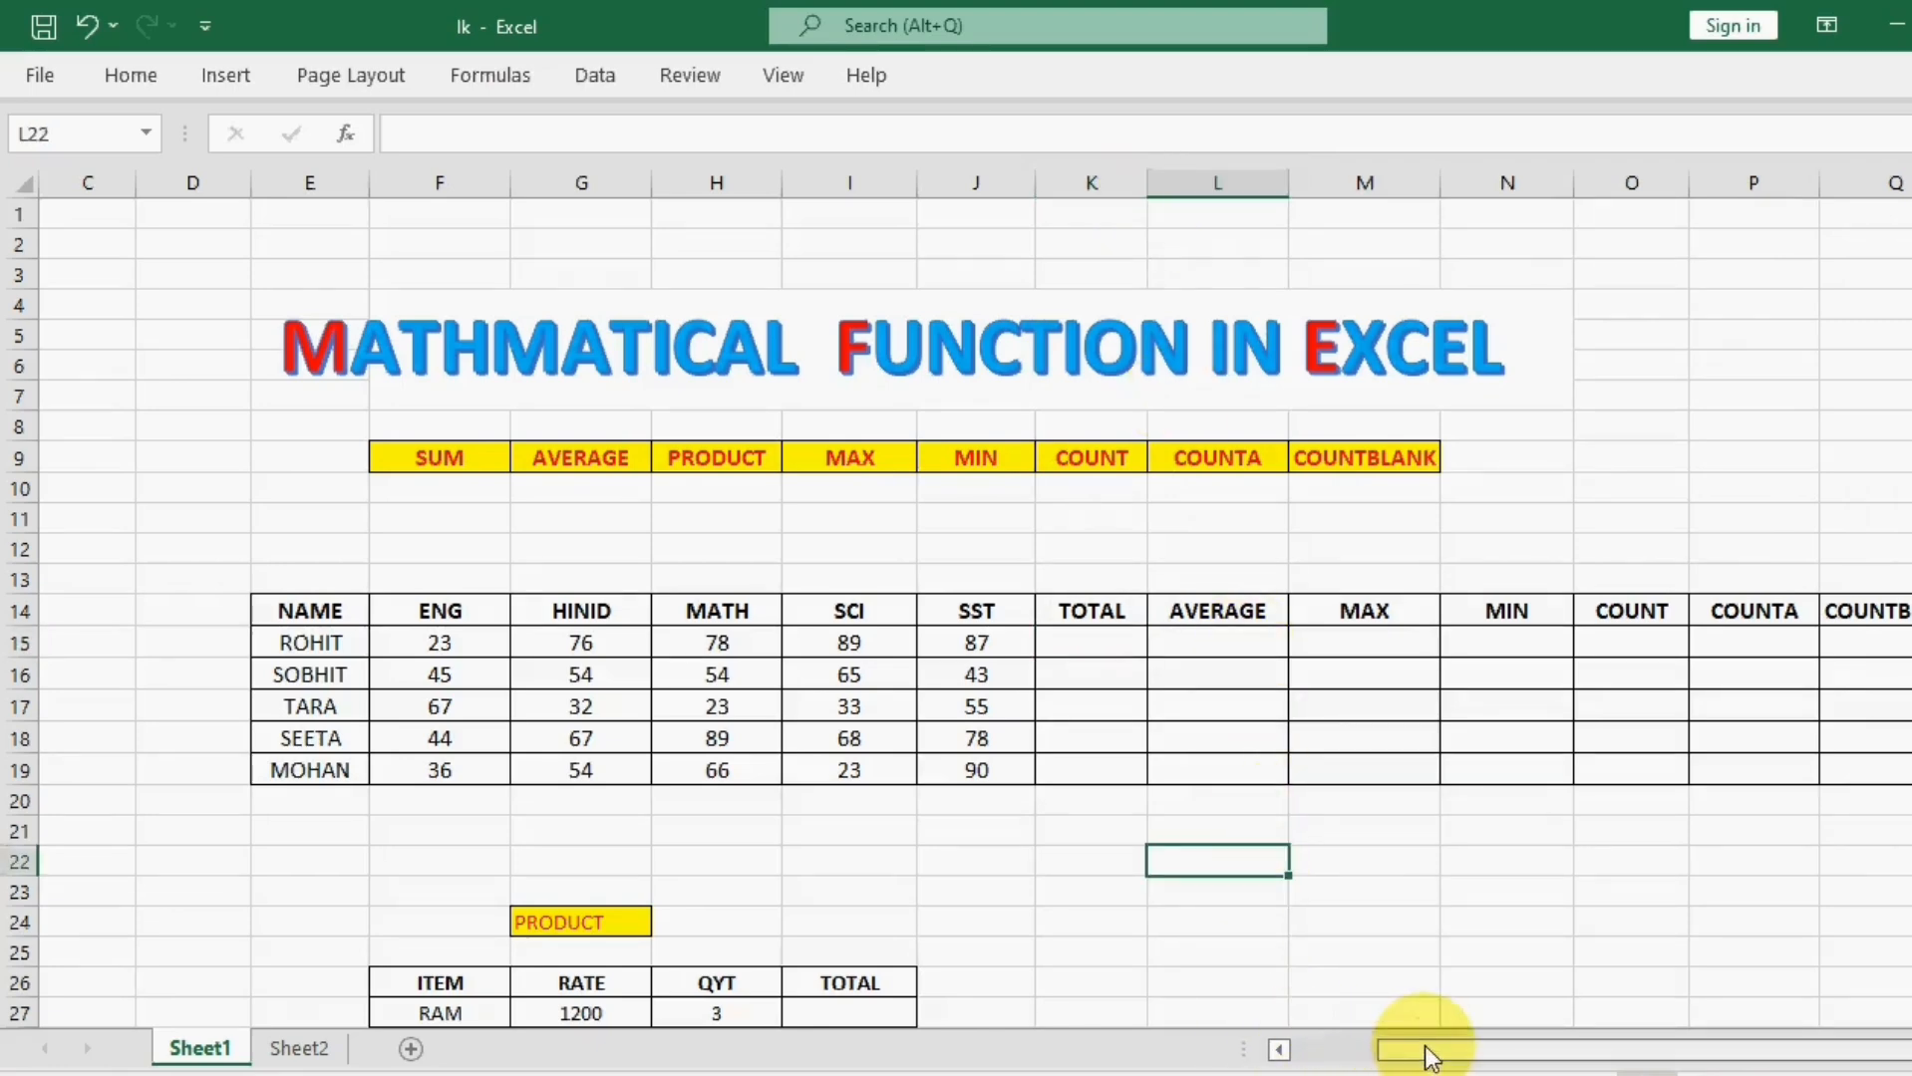
Step: Total the first student's five subject marks in cell K15 with =SUM(F15:J15)
left_click(1084, 642)
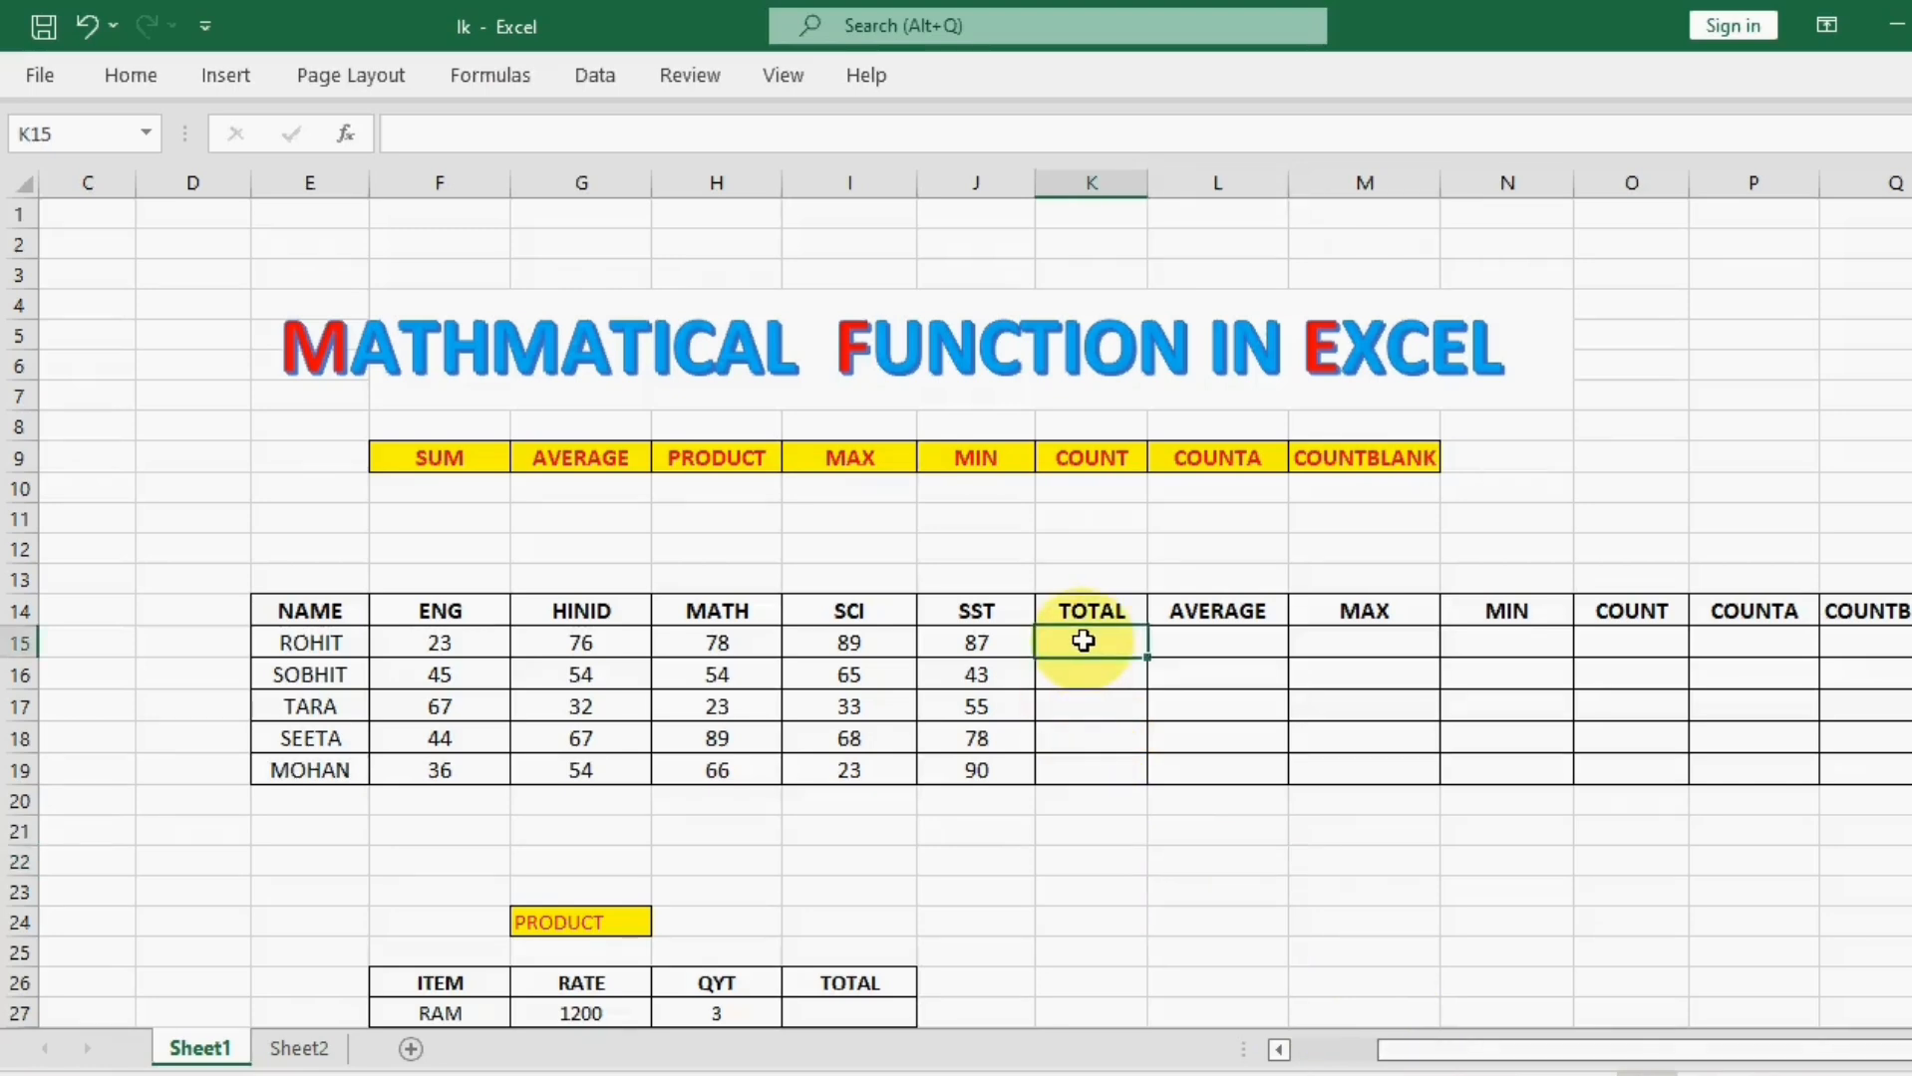
type("=")
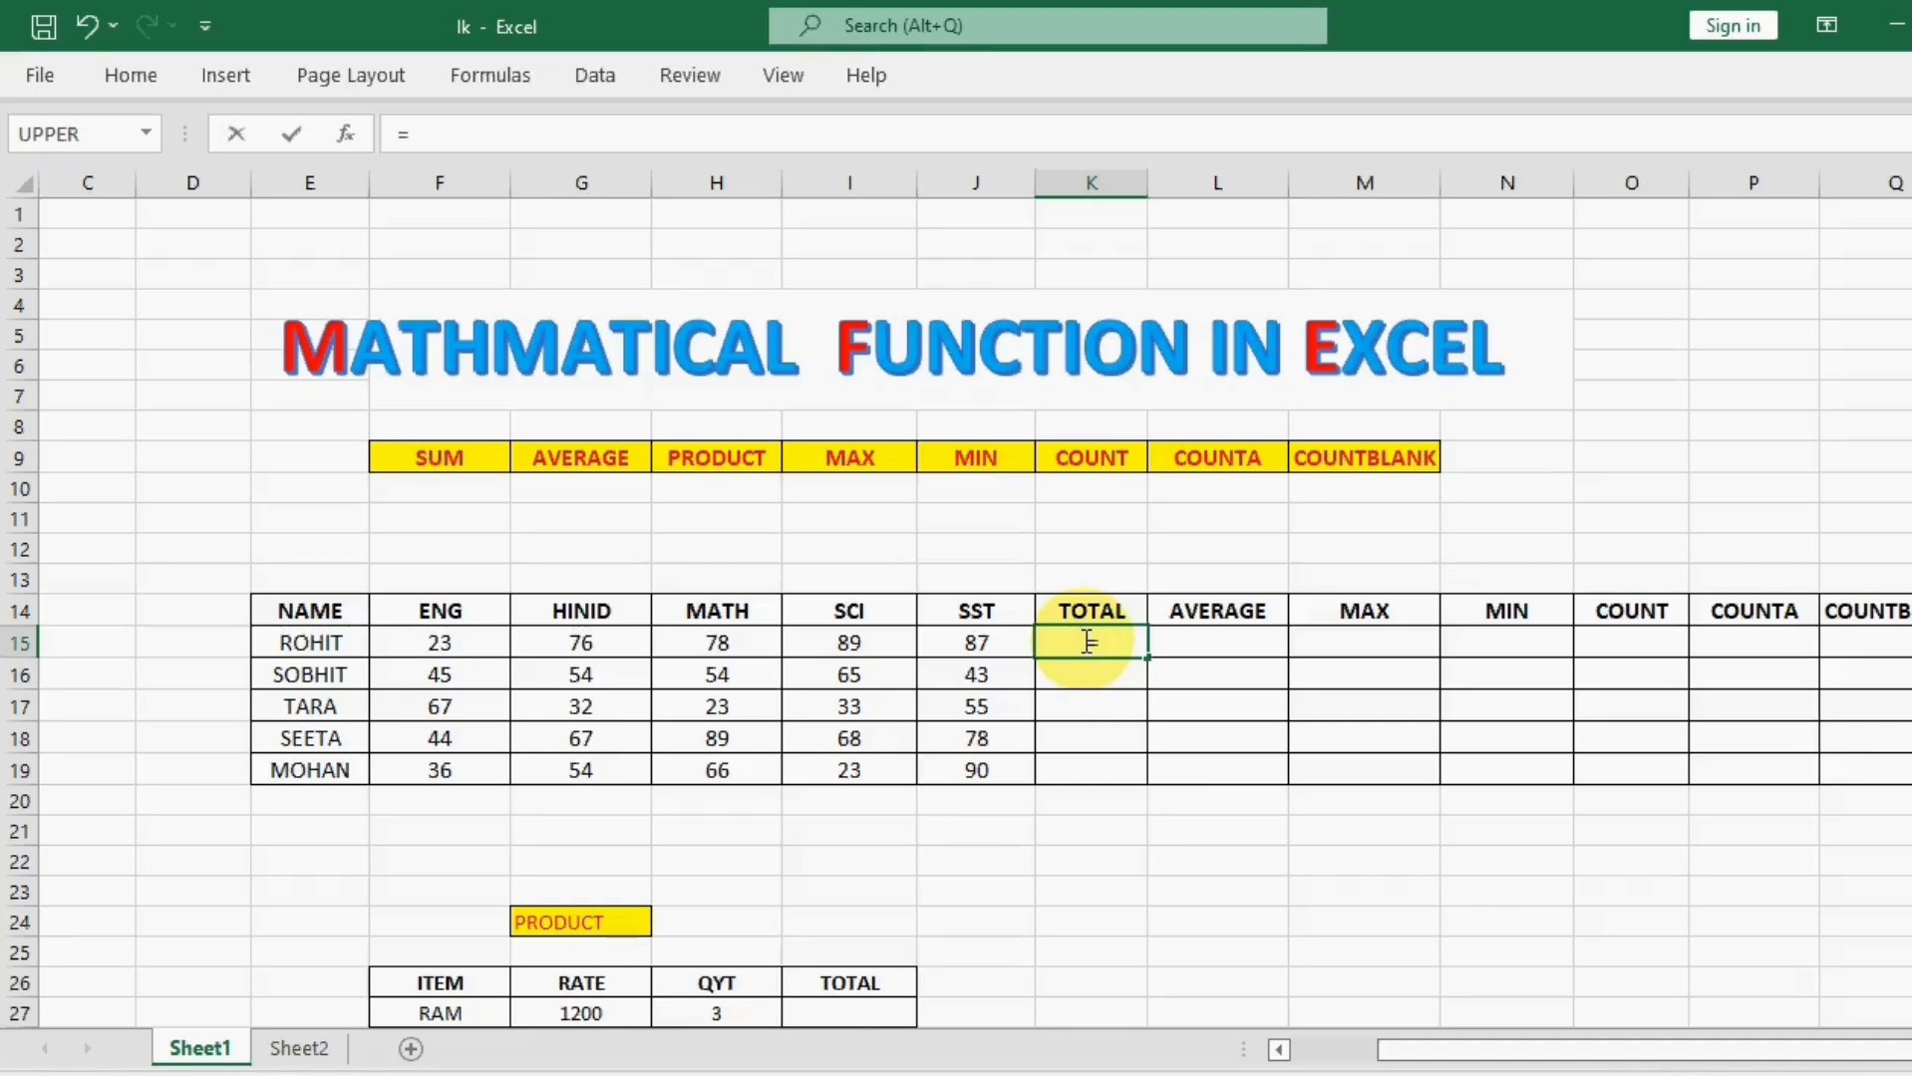
type("SUM")
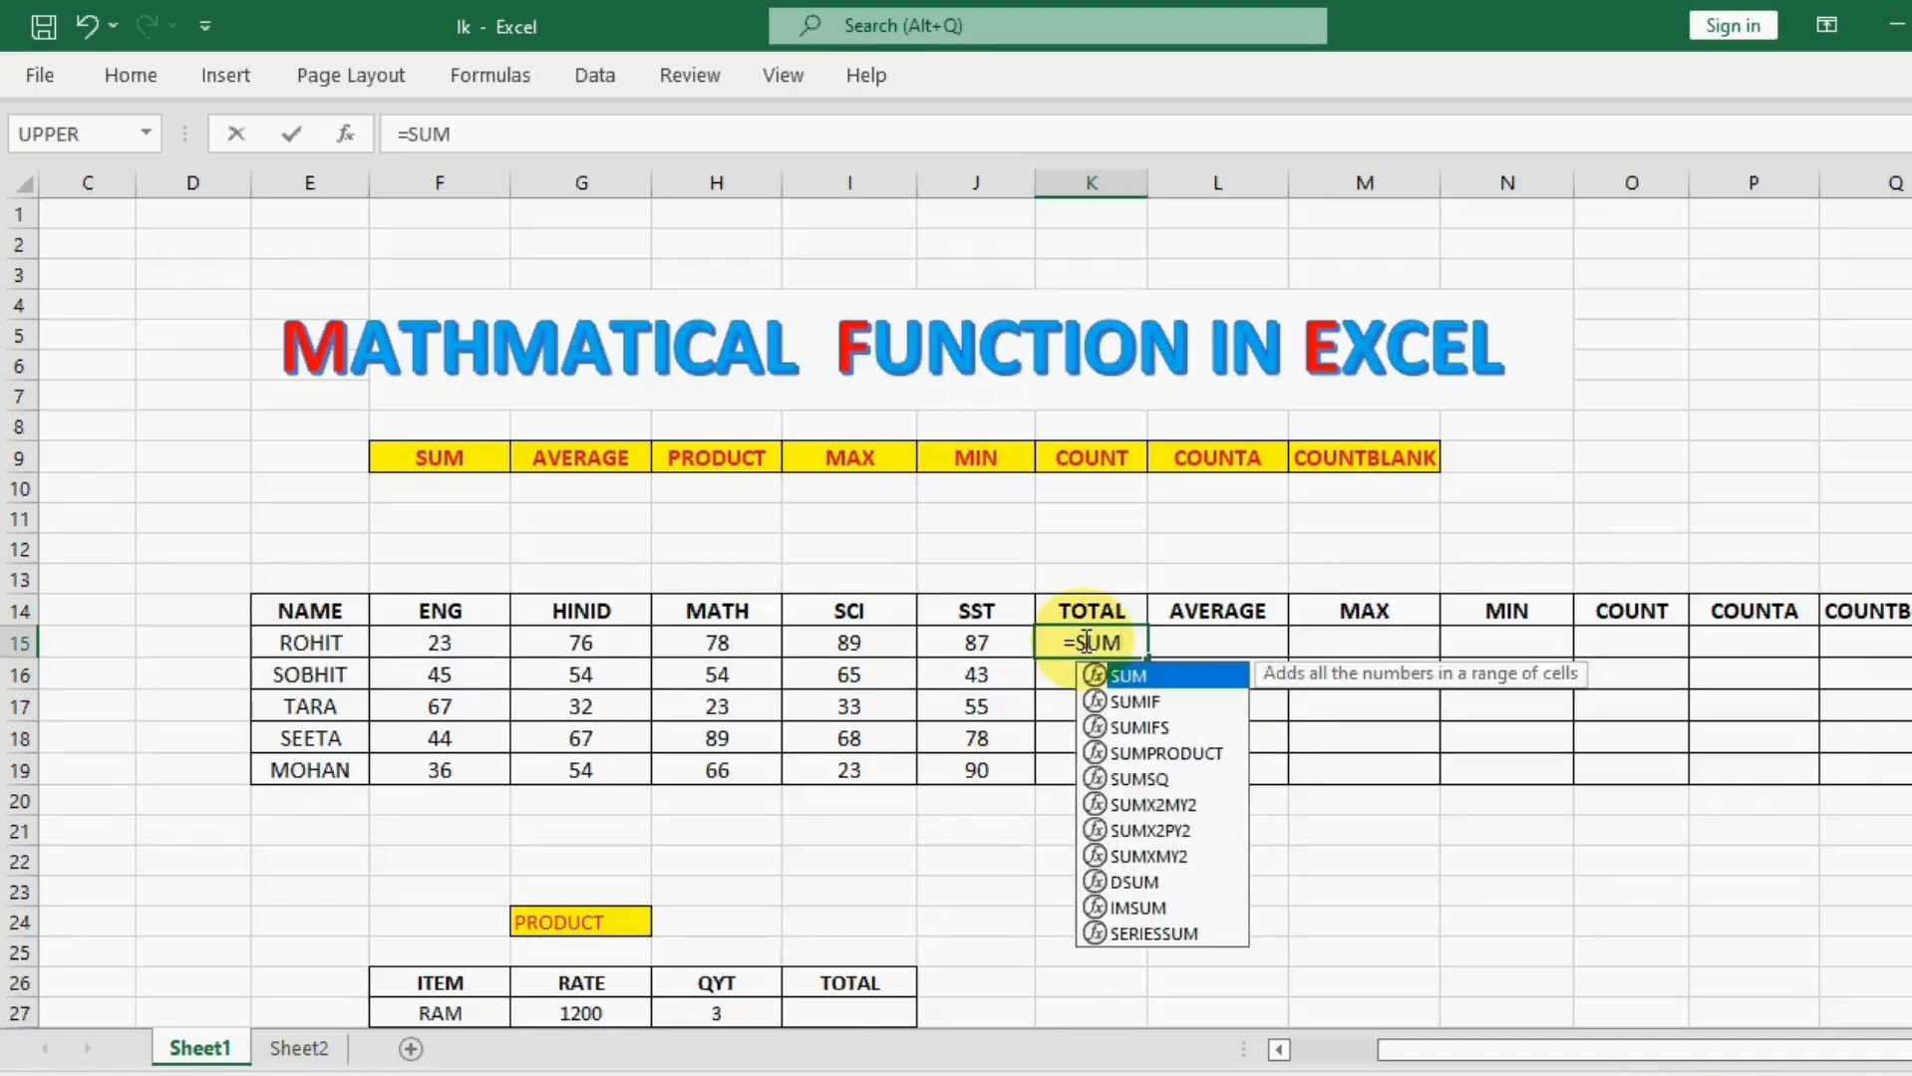
type("(")
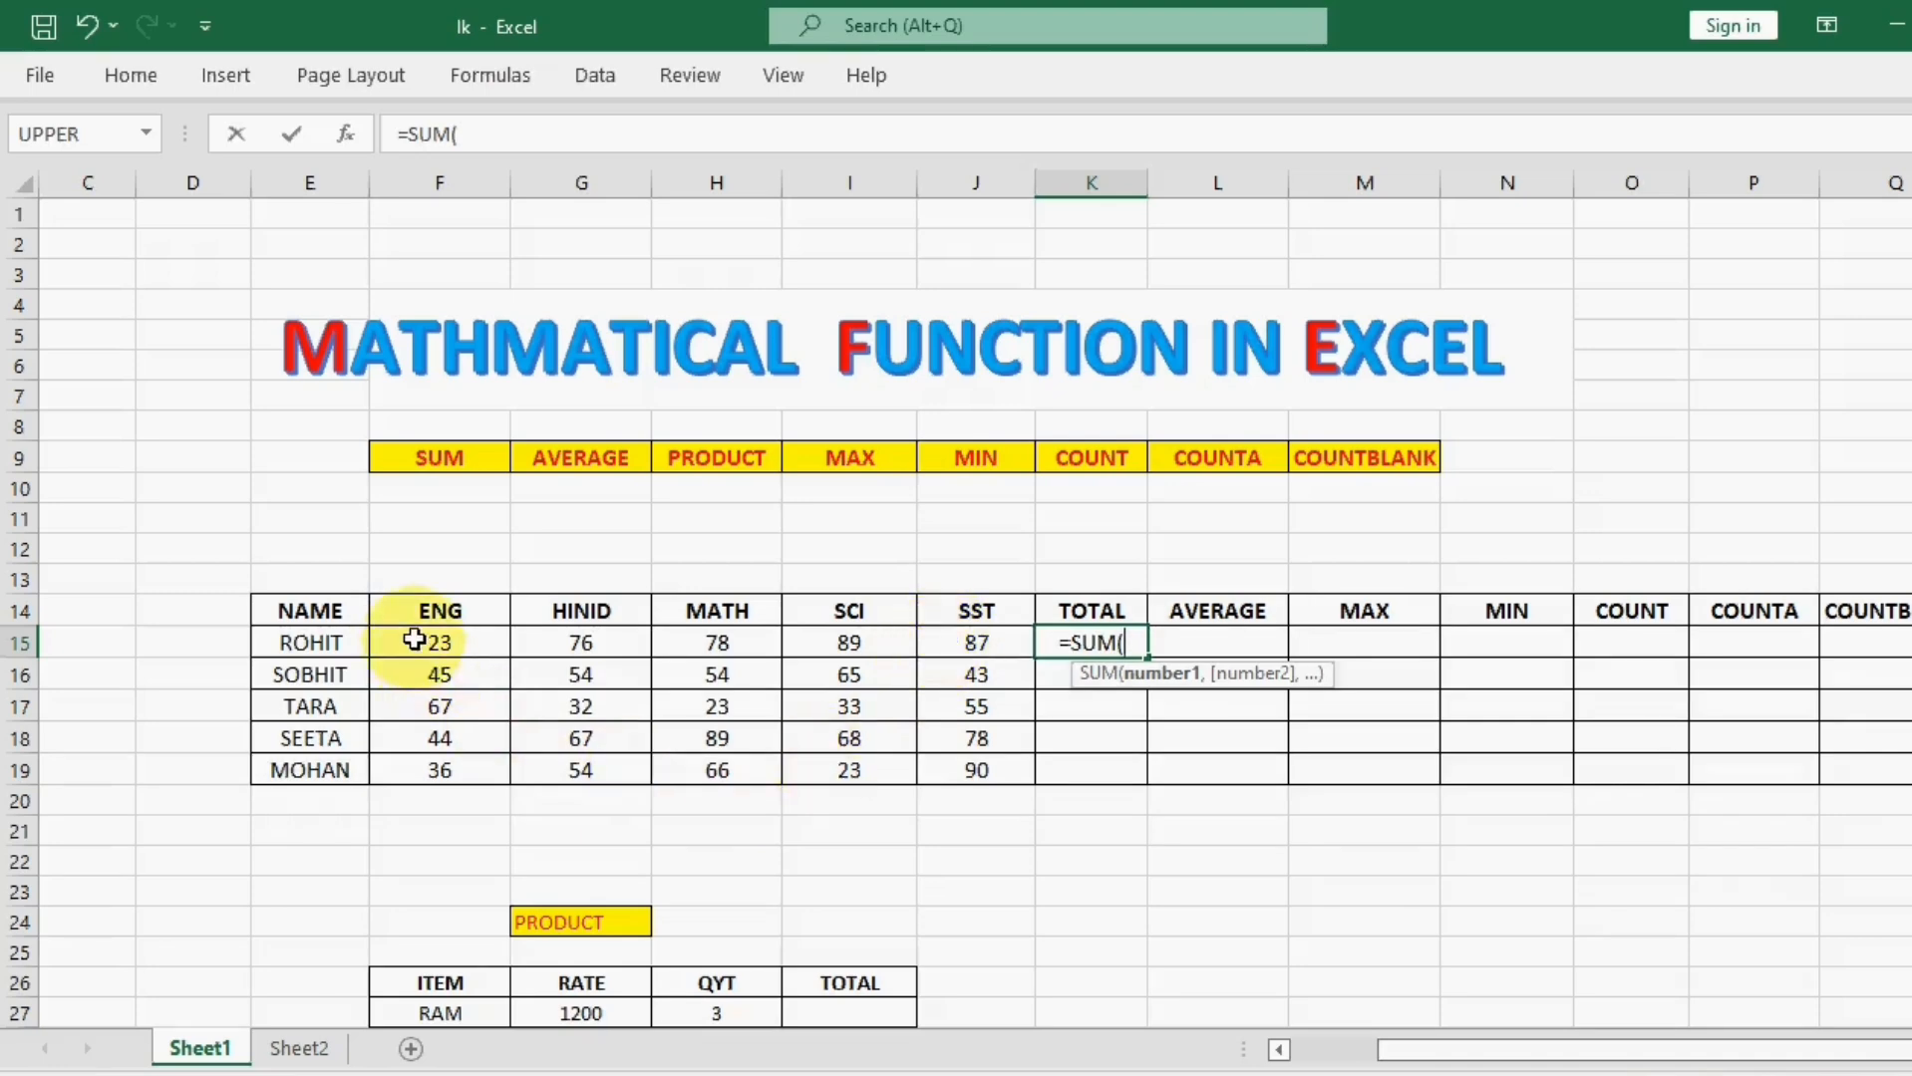
left_click_drag(418, 629, 955, 625)
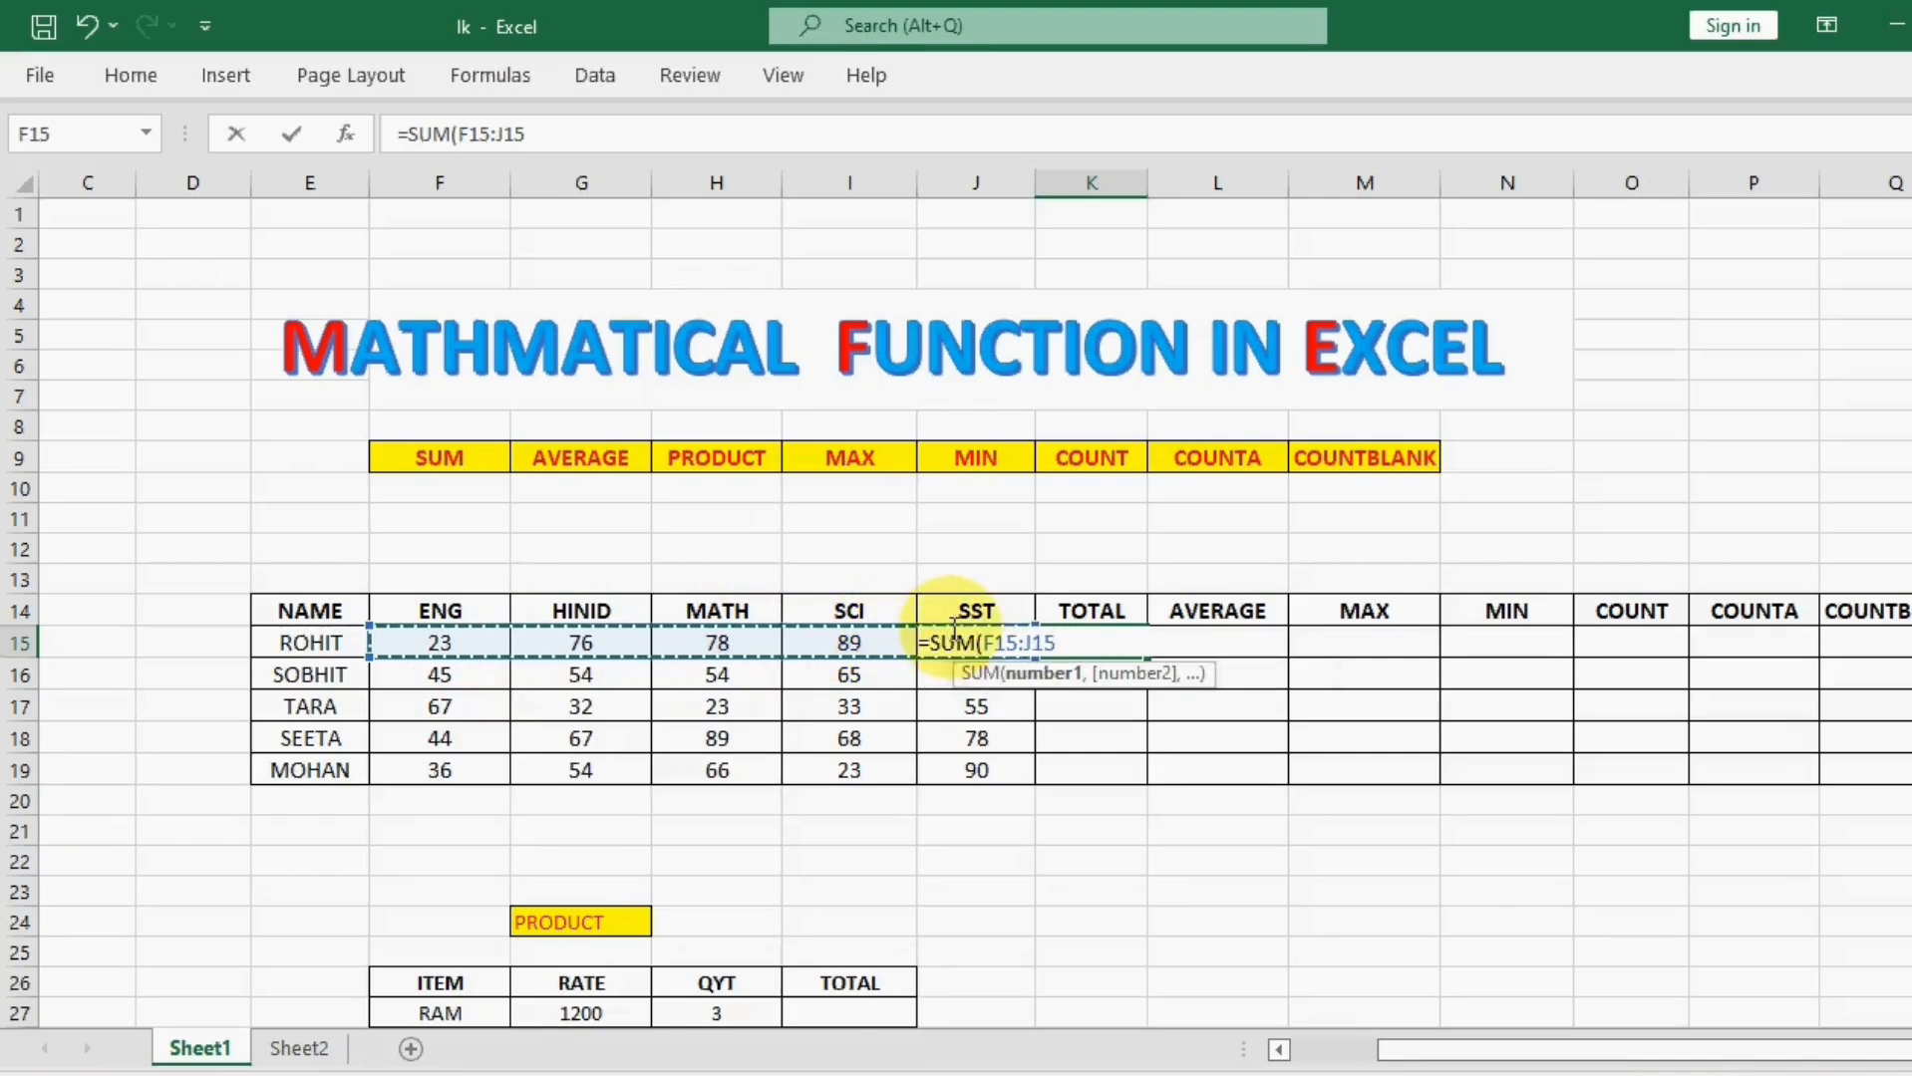
key("Return")
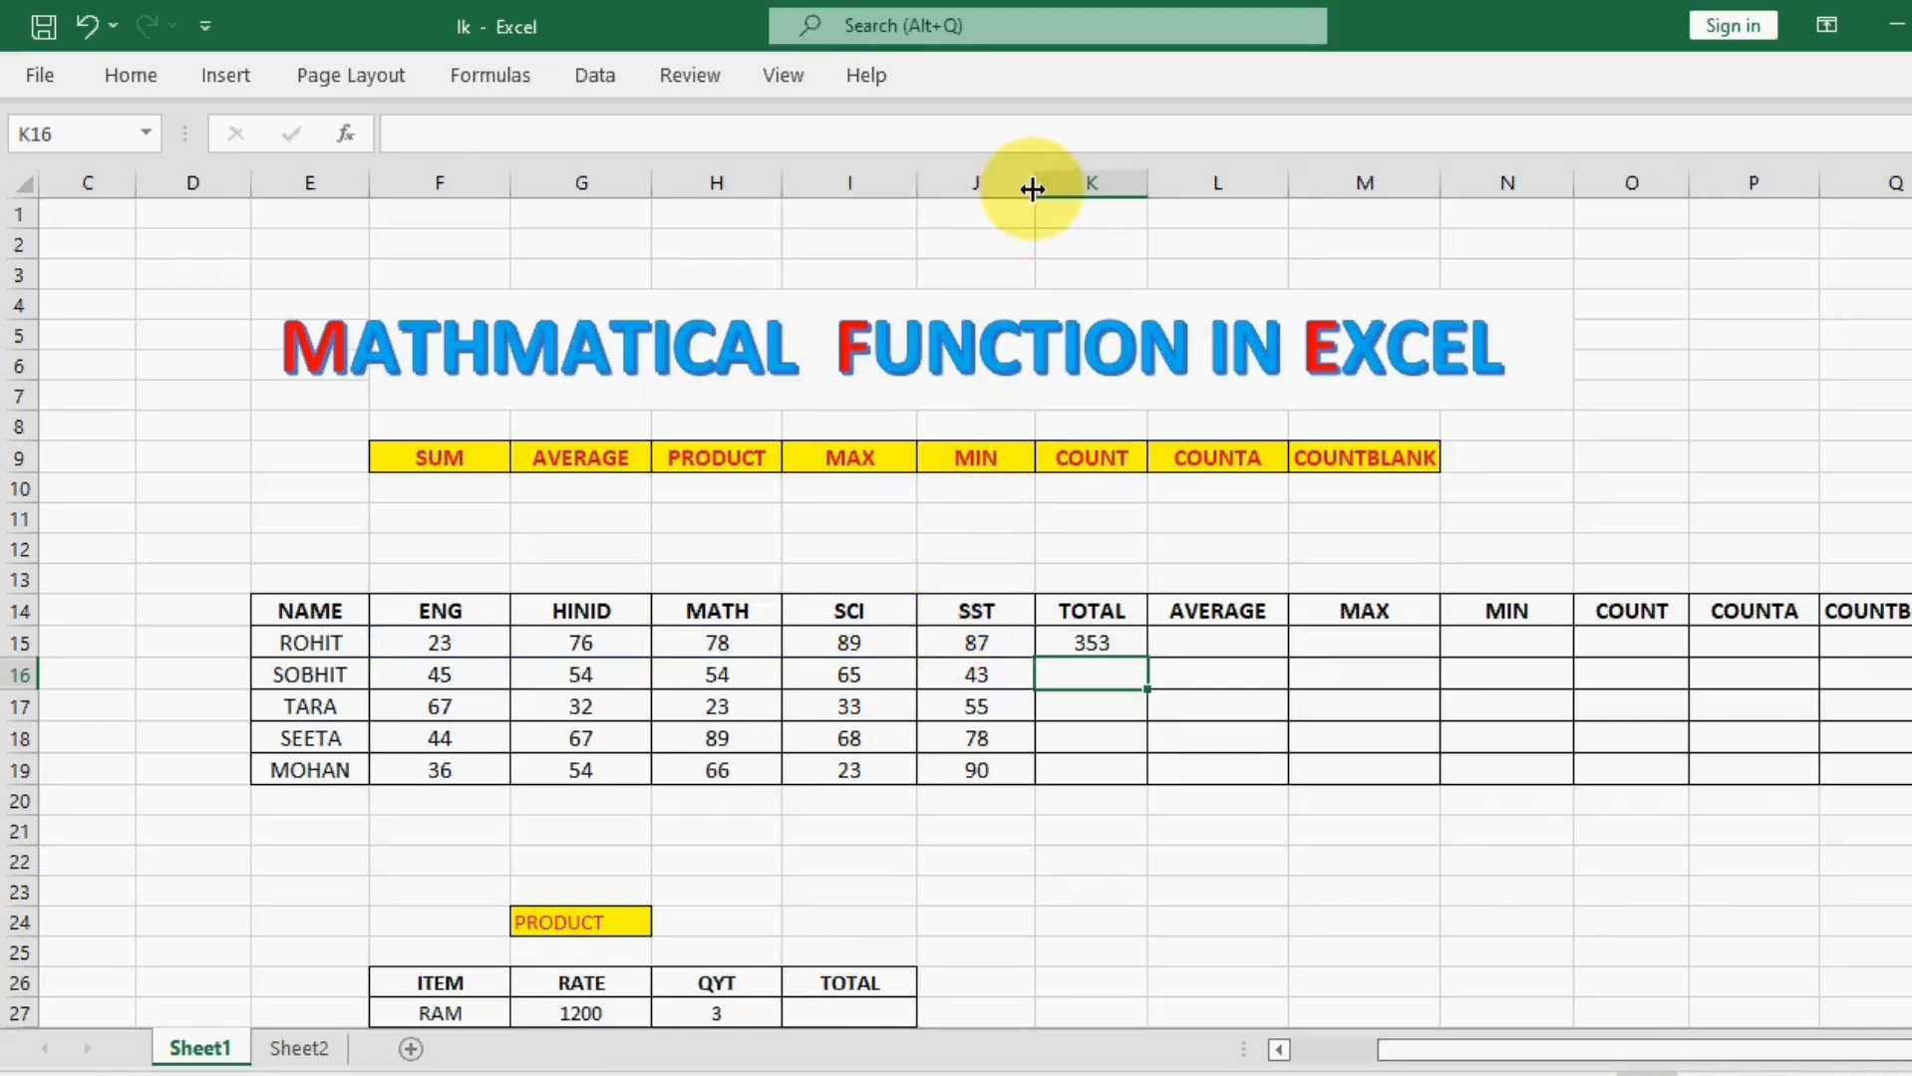
Step: Widen the SST column J slightly and fill the SUM formula from K15 down to K19
left_click_drag(1032, 188, 1061, 190)
left_click(1123, 643)
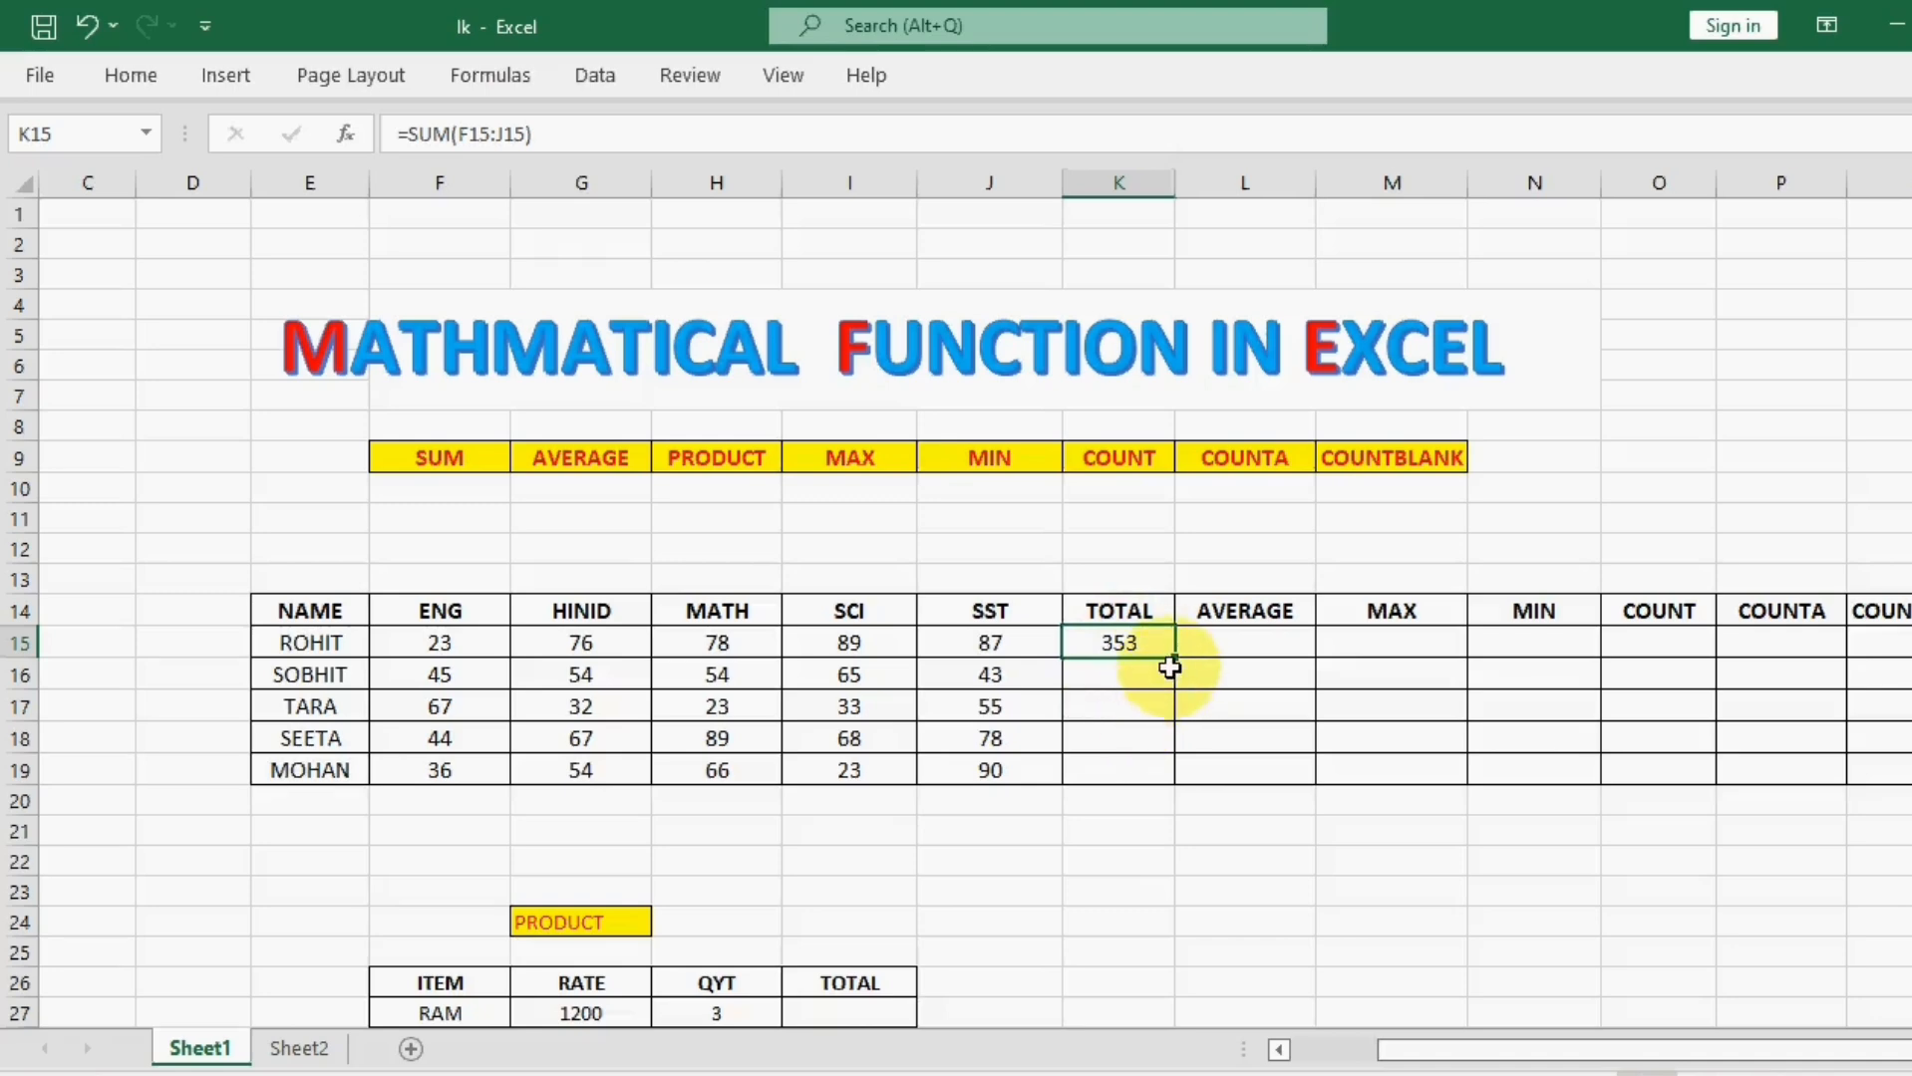
left_click_drag(1177, 682, 1160, 775)
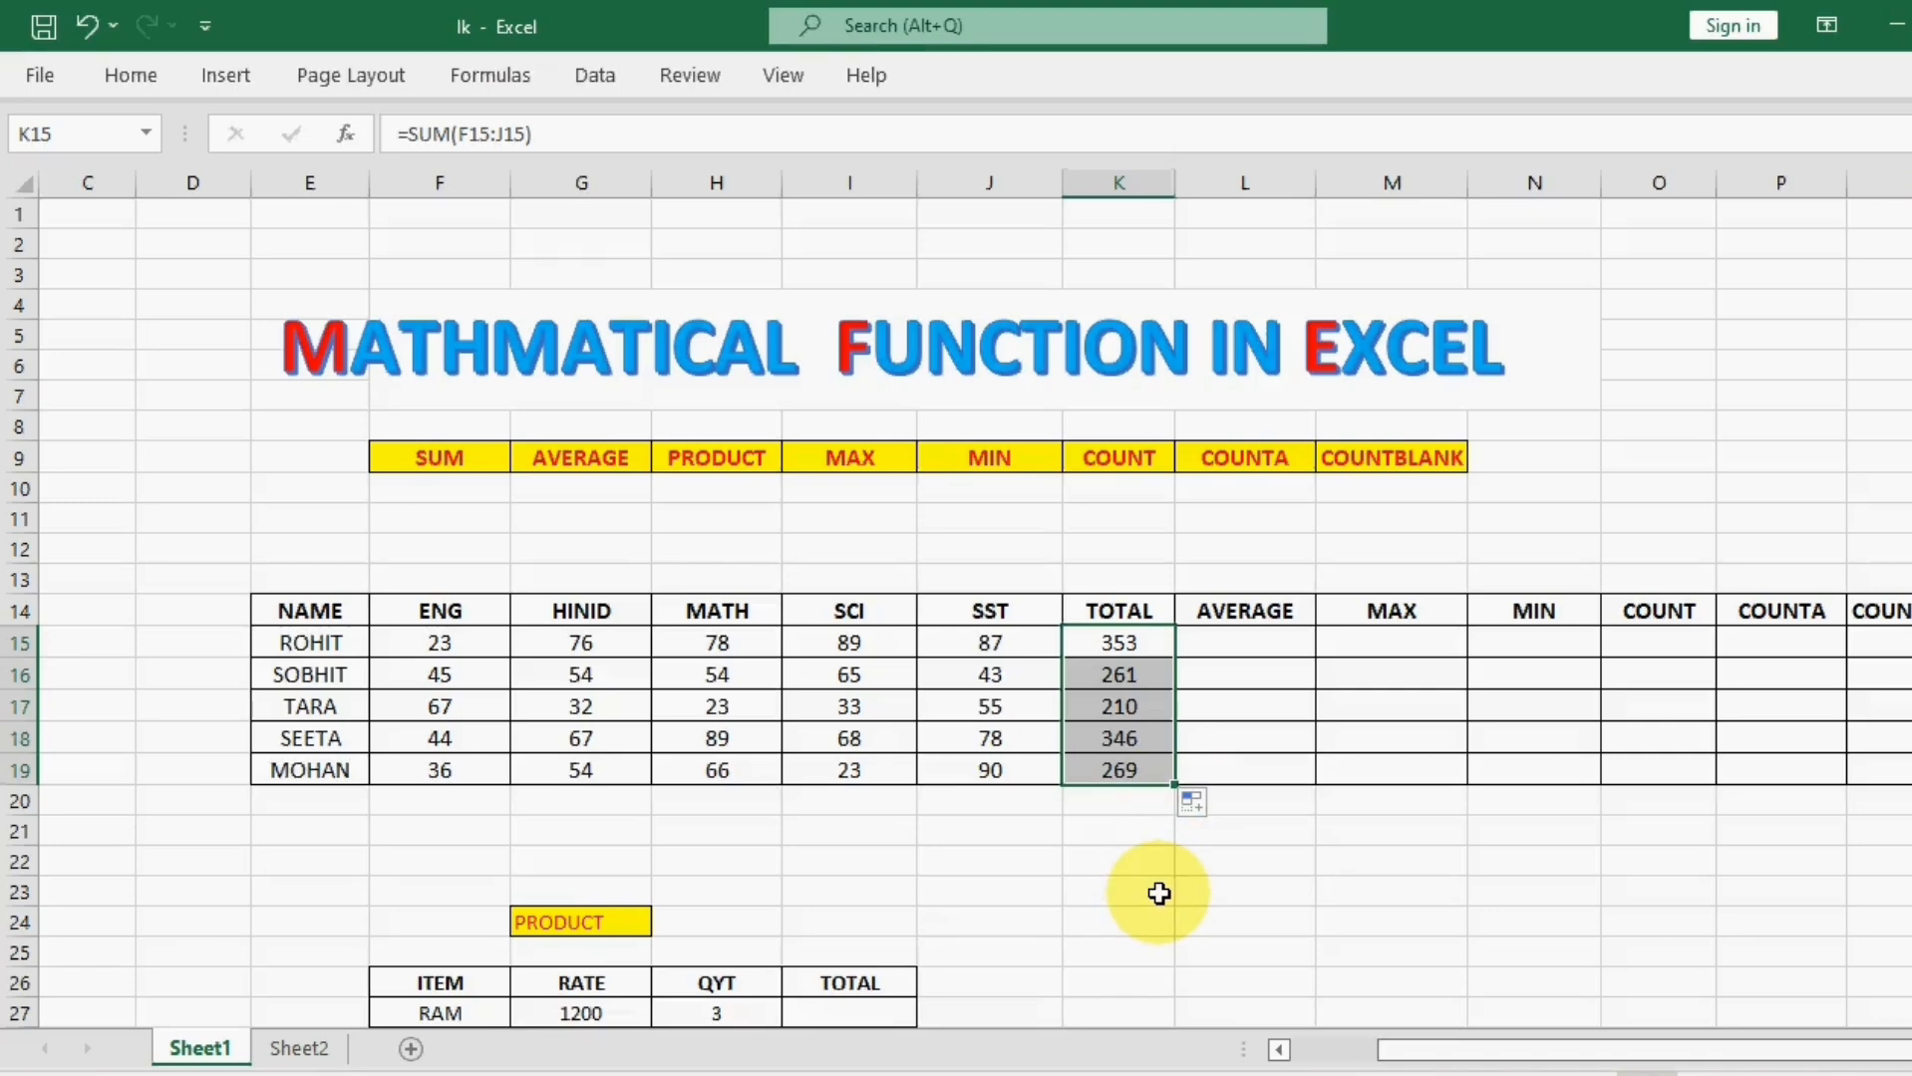
left_click(1158, 894)
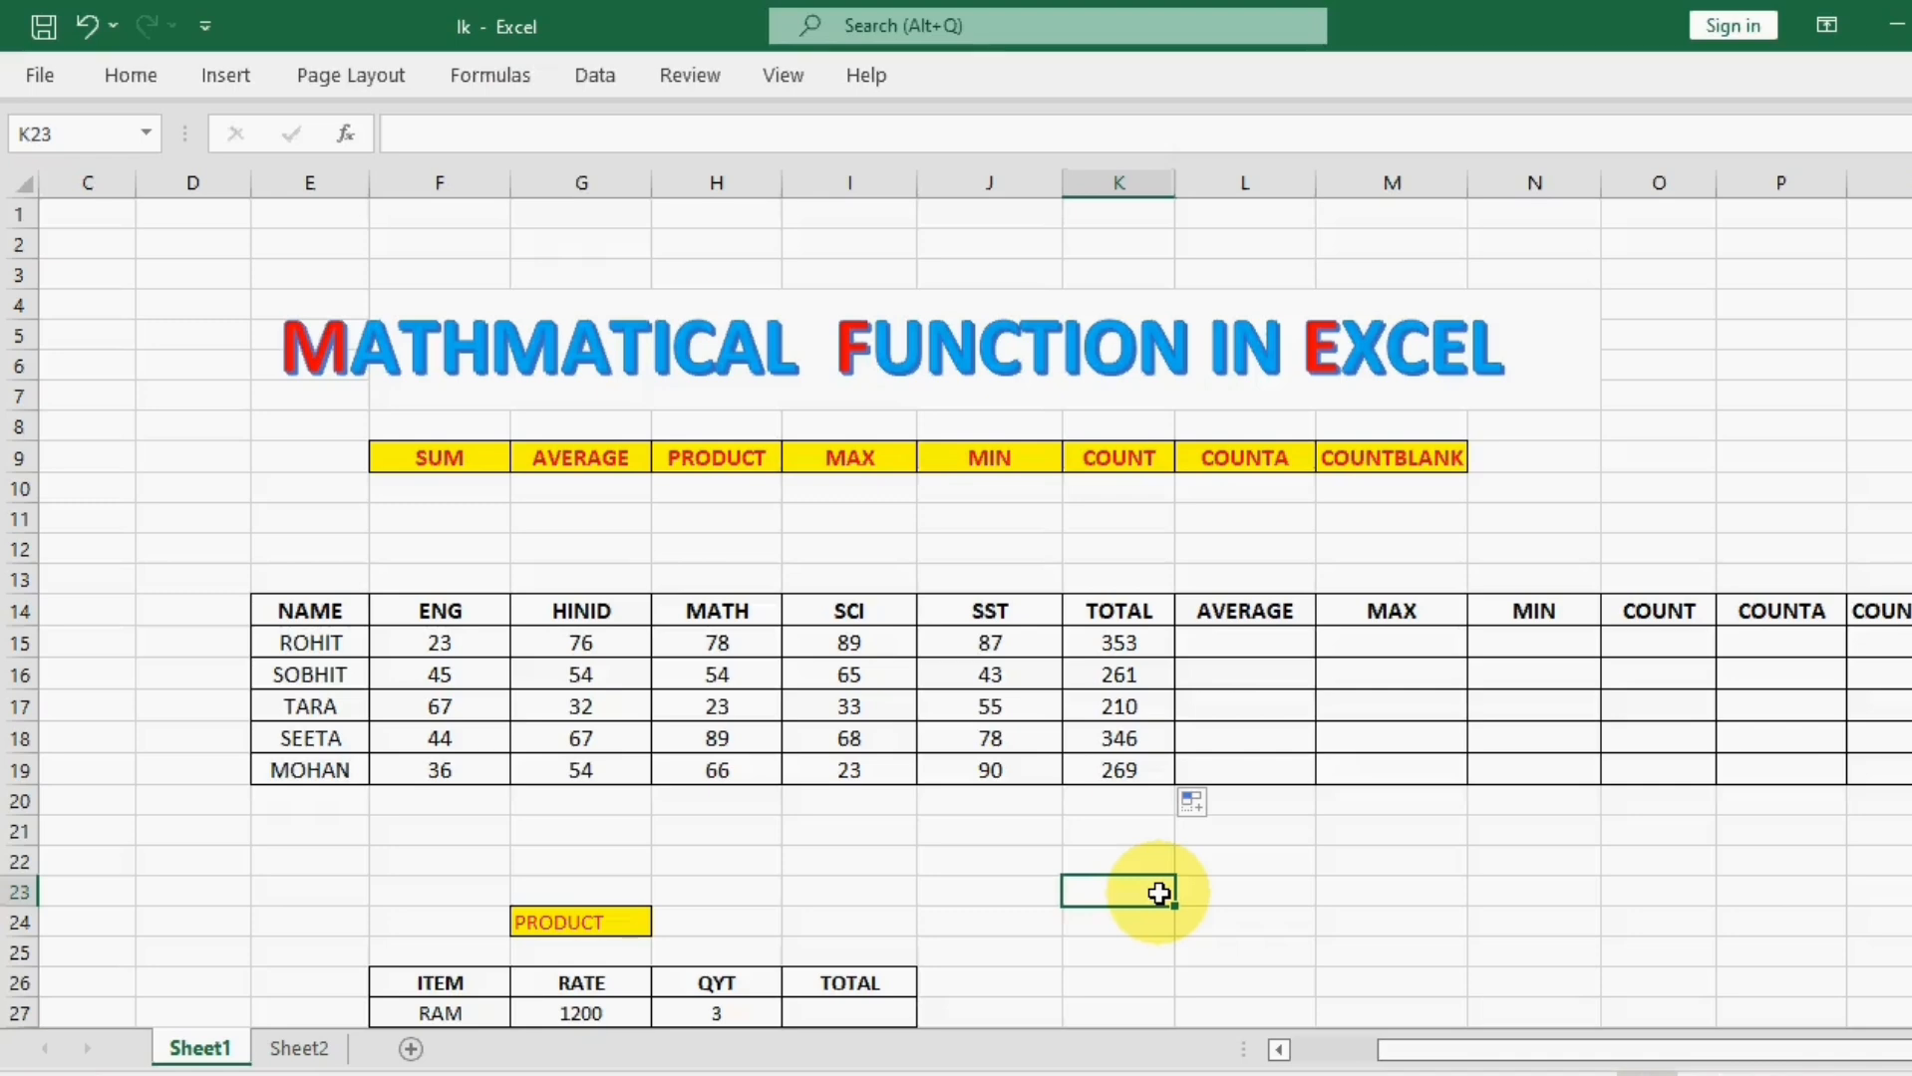
Step: Average the first student's five subject marks in cell L15 with =AVERAGE(F15:J15)
left_click(1207, 641)
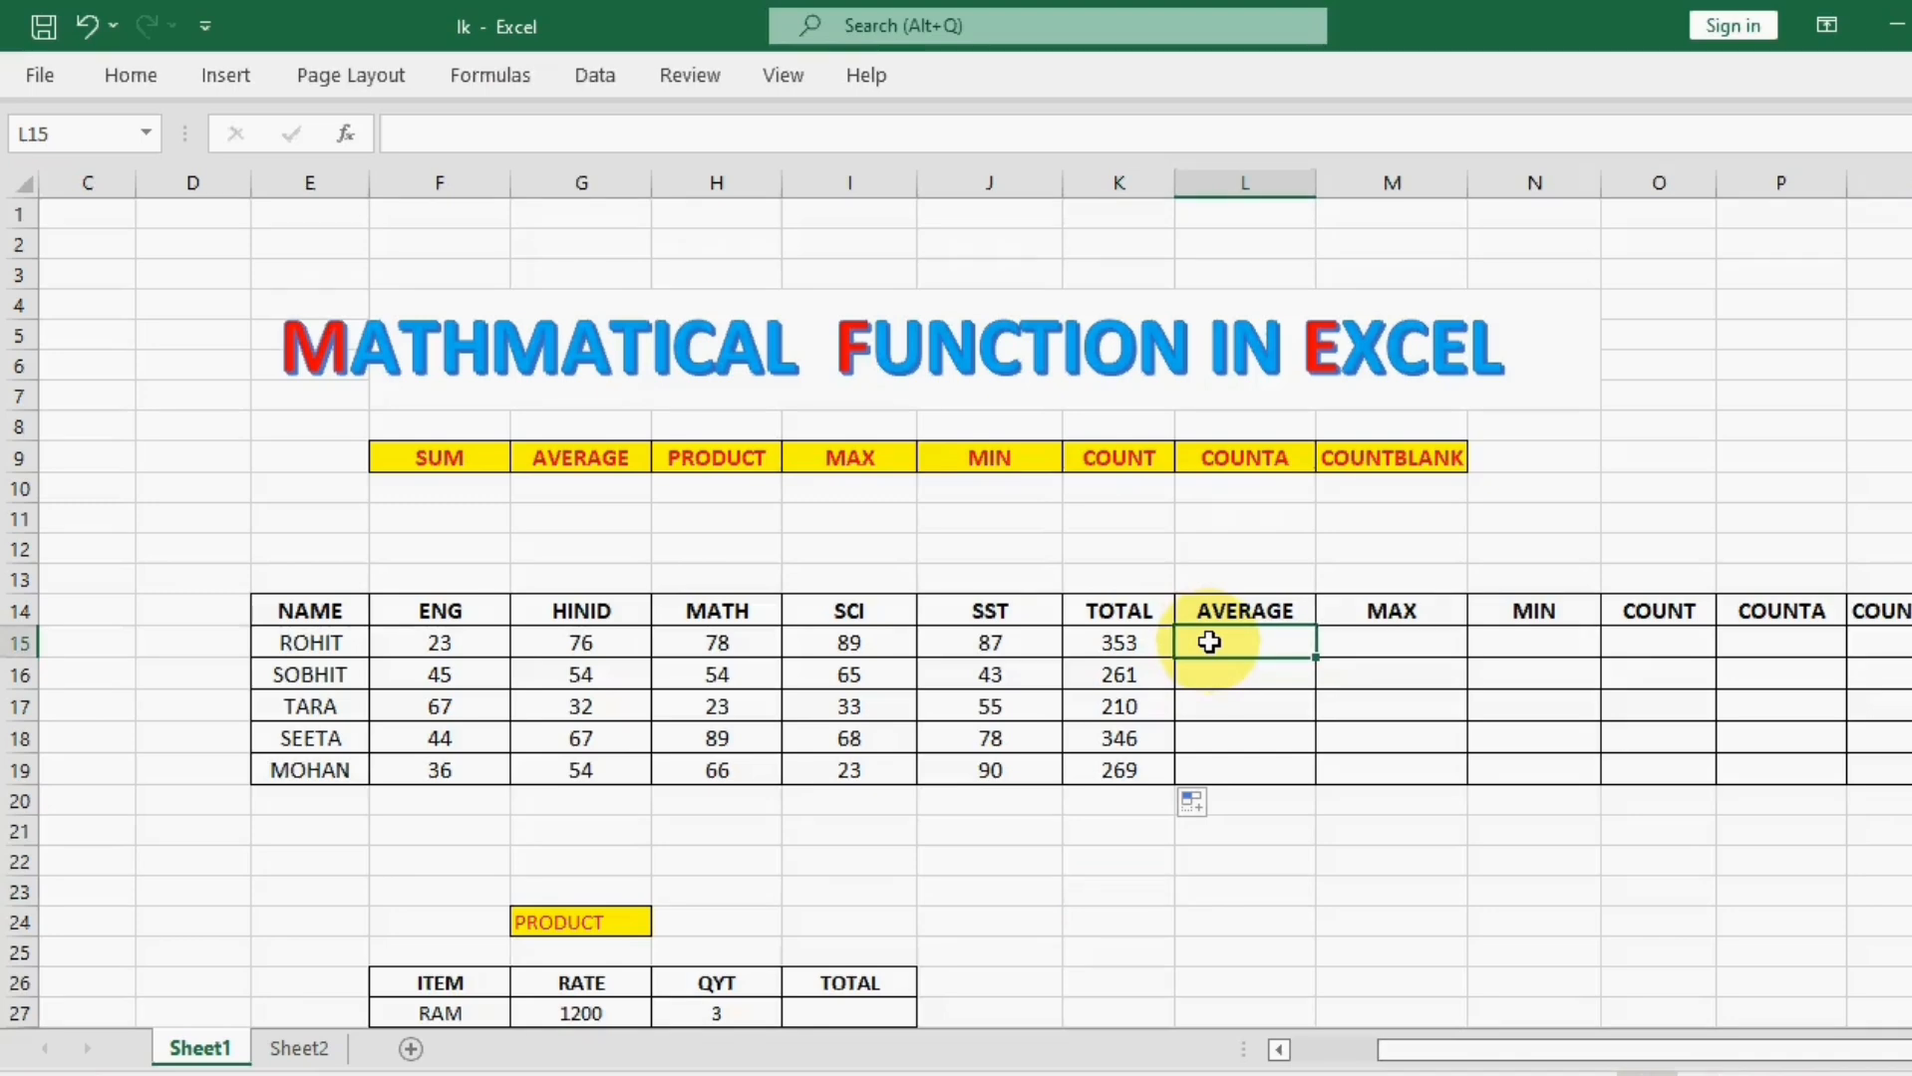
type("=AVER")
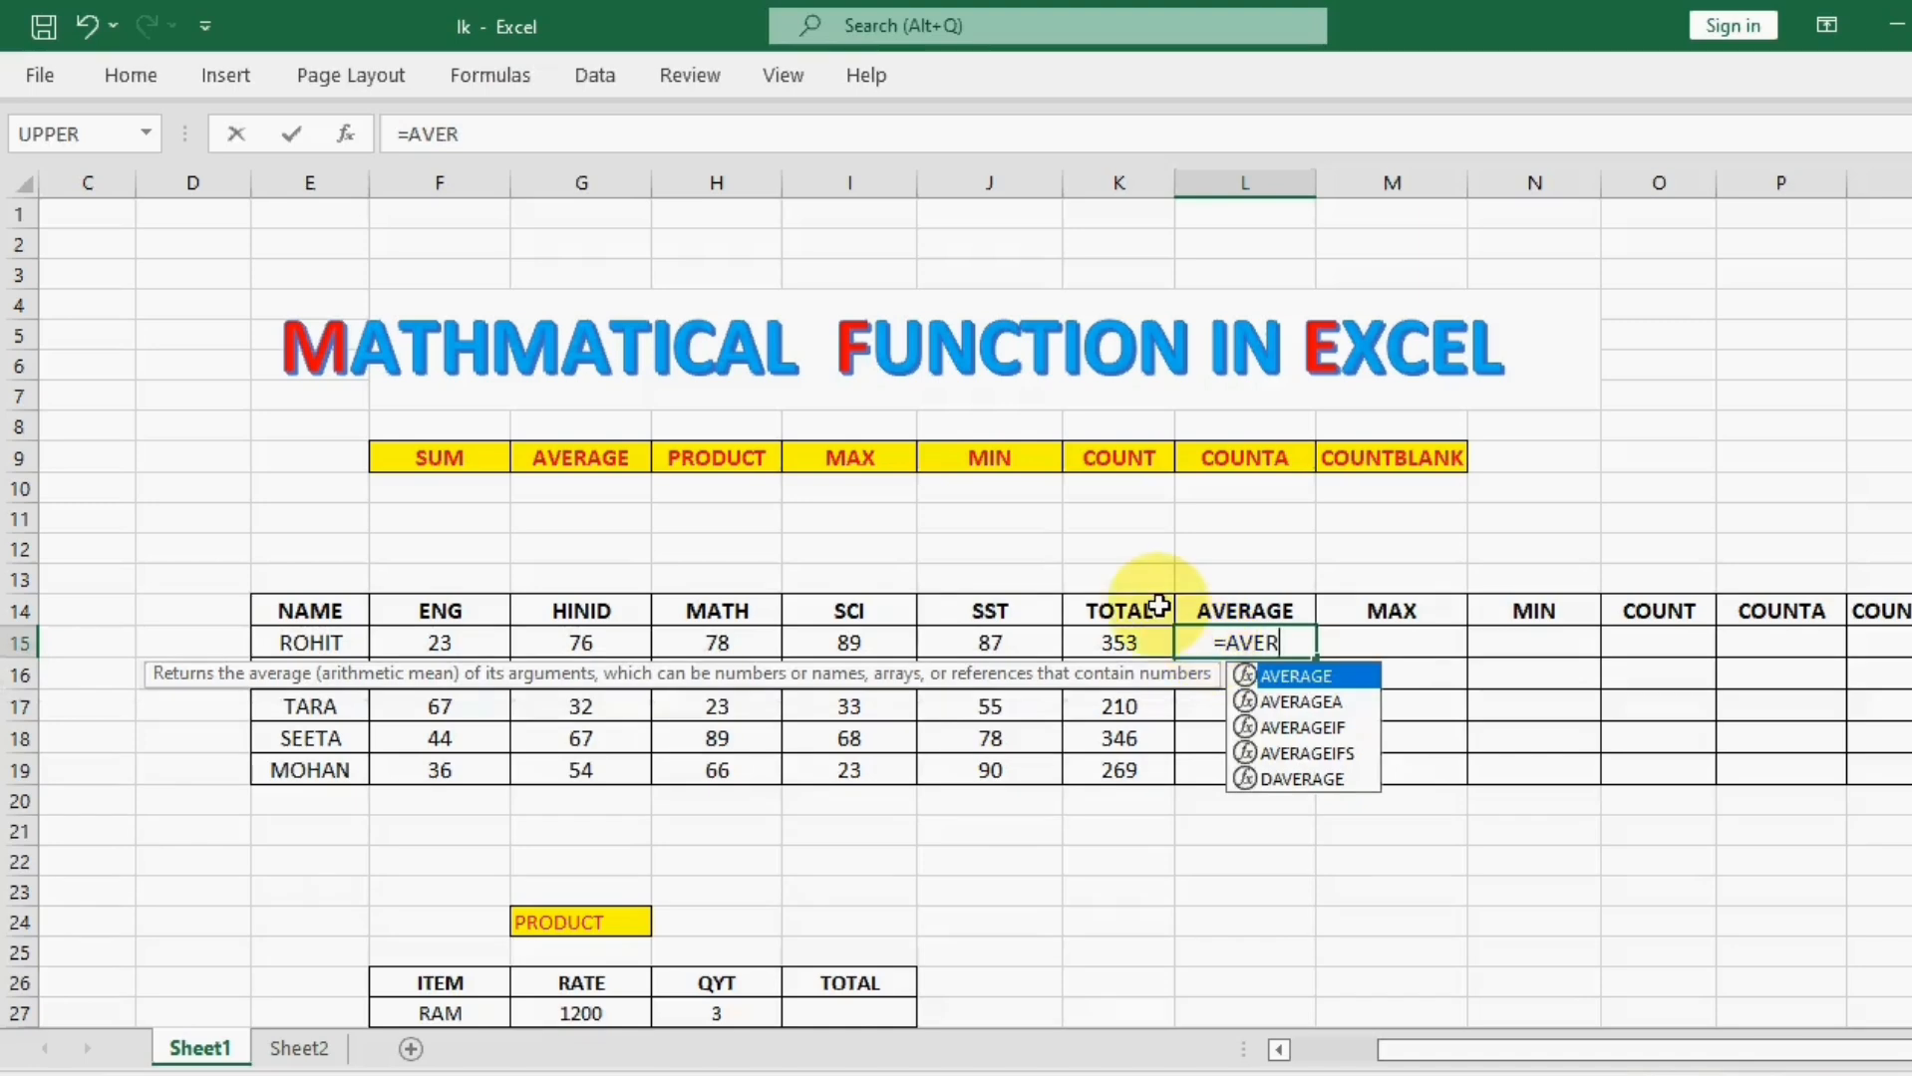
double_click(1318, 676)
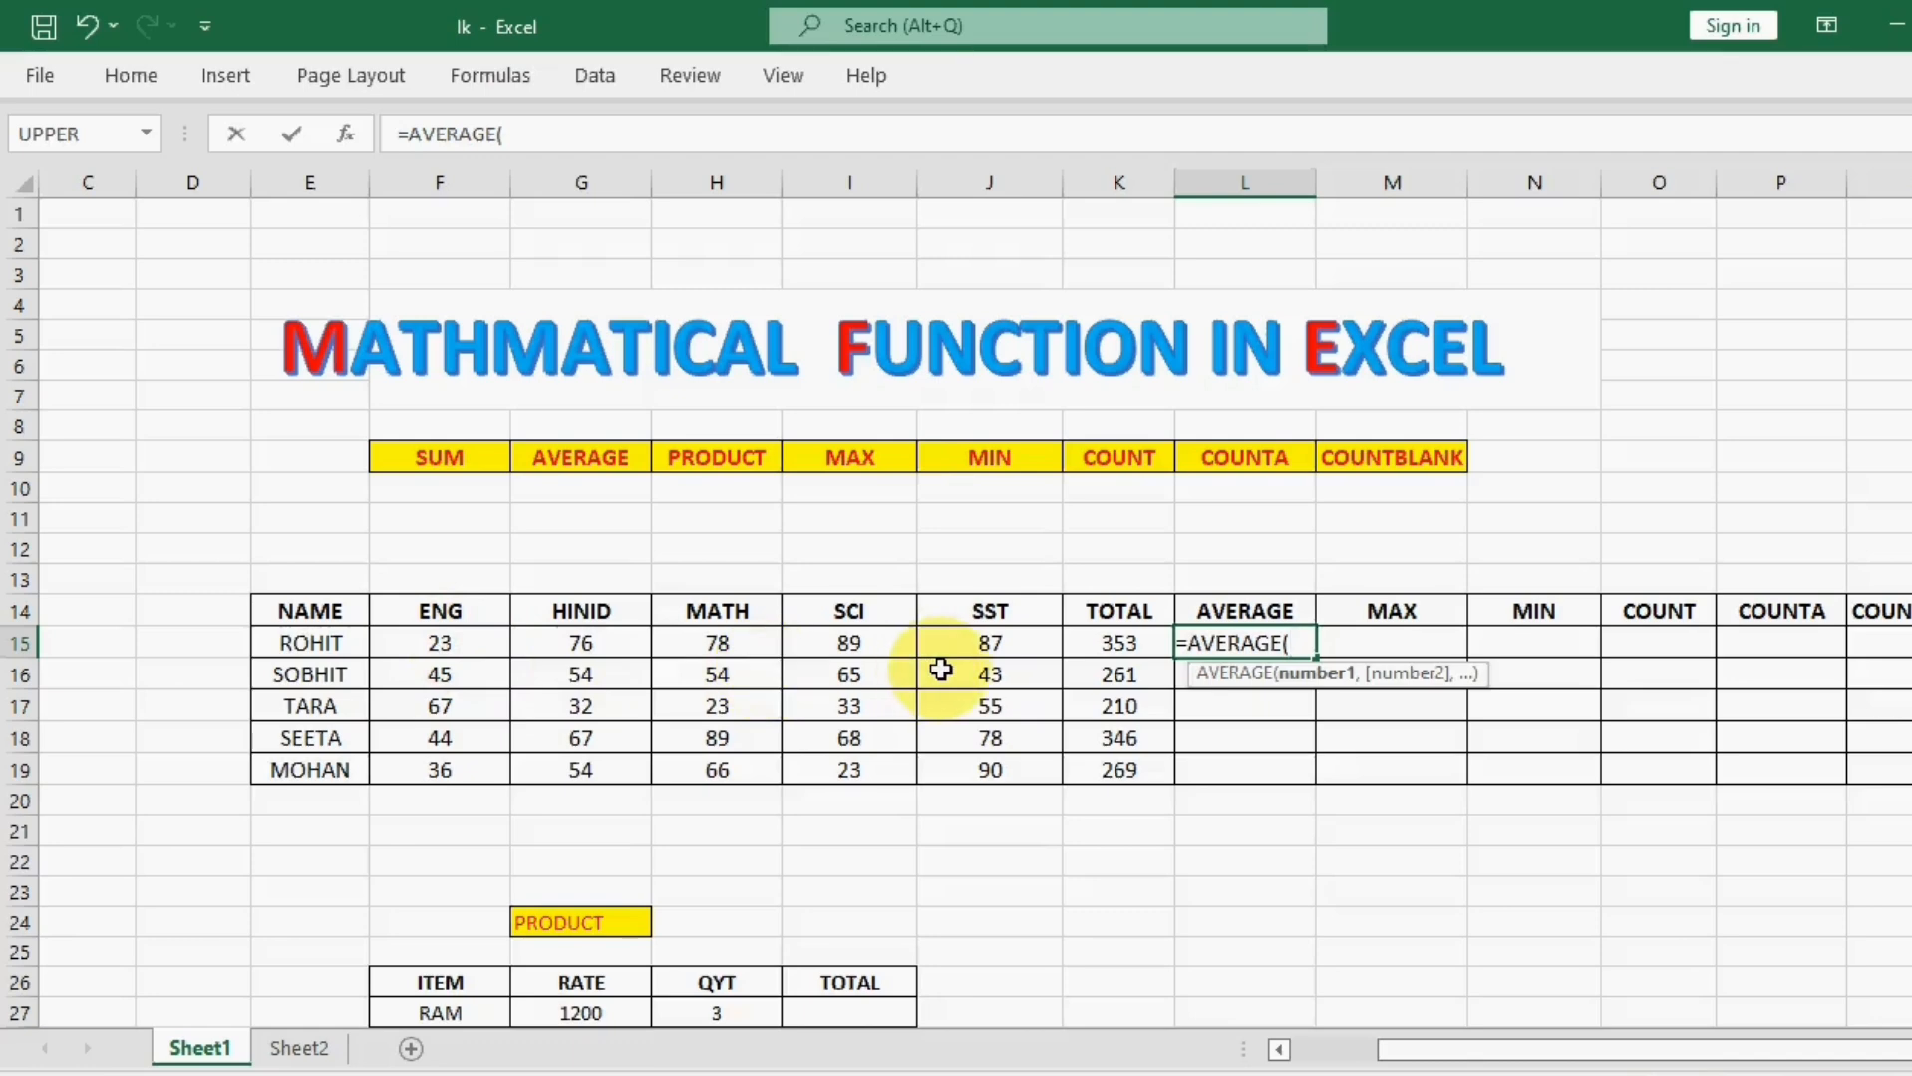
left_click(454, 644)
left_click_drag(454, 644, 959, 641)
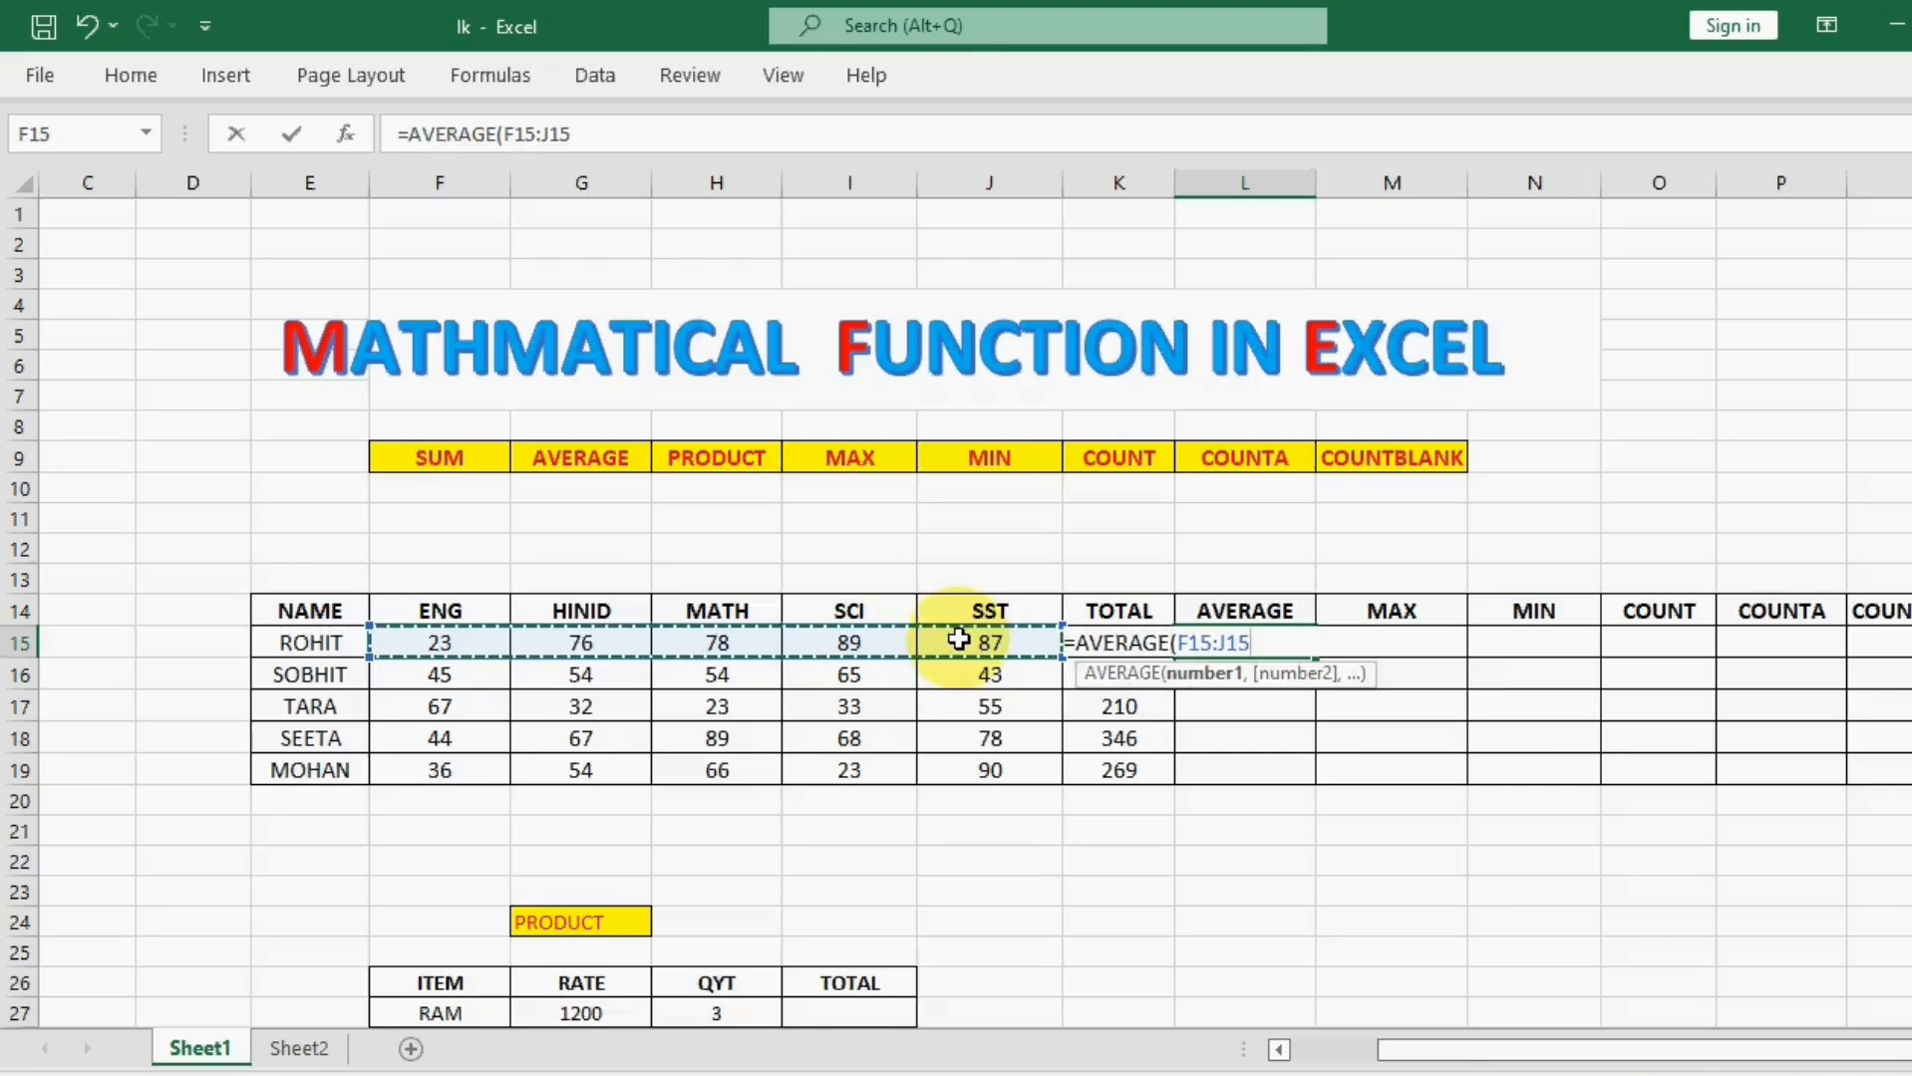
type(")")
key("Tab")
key("Return")
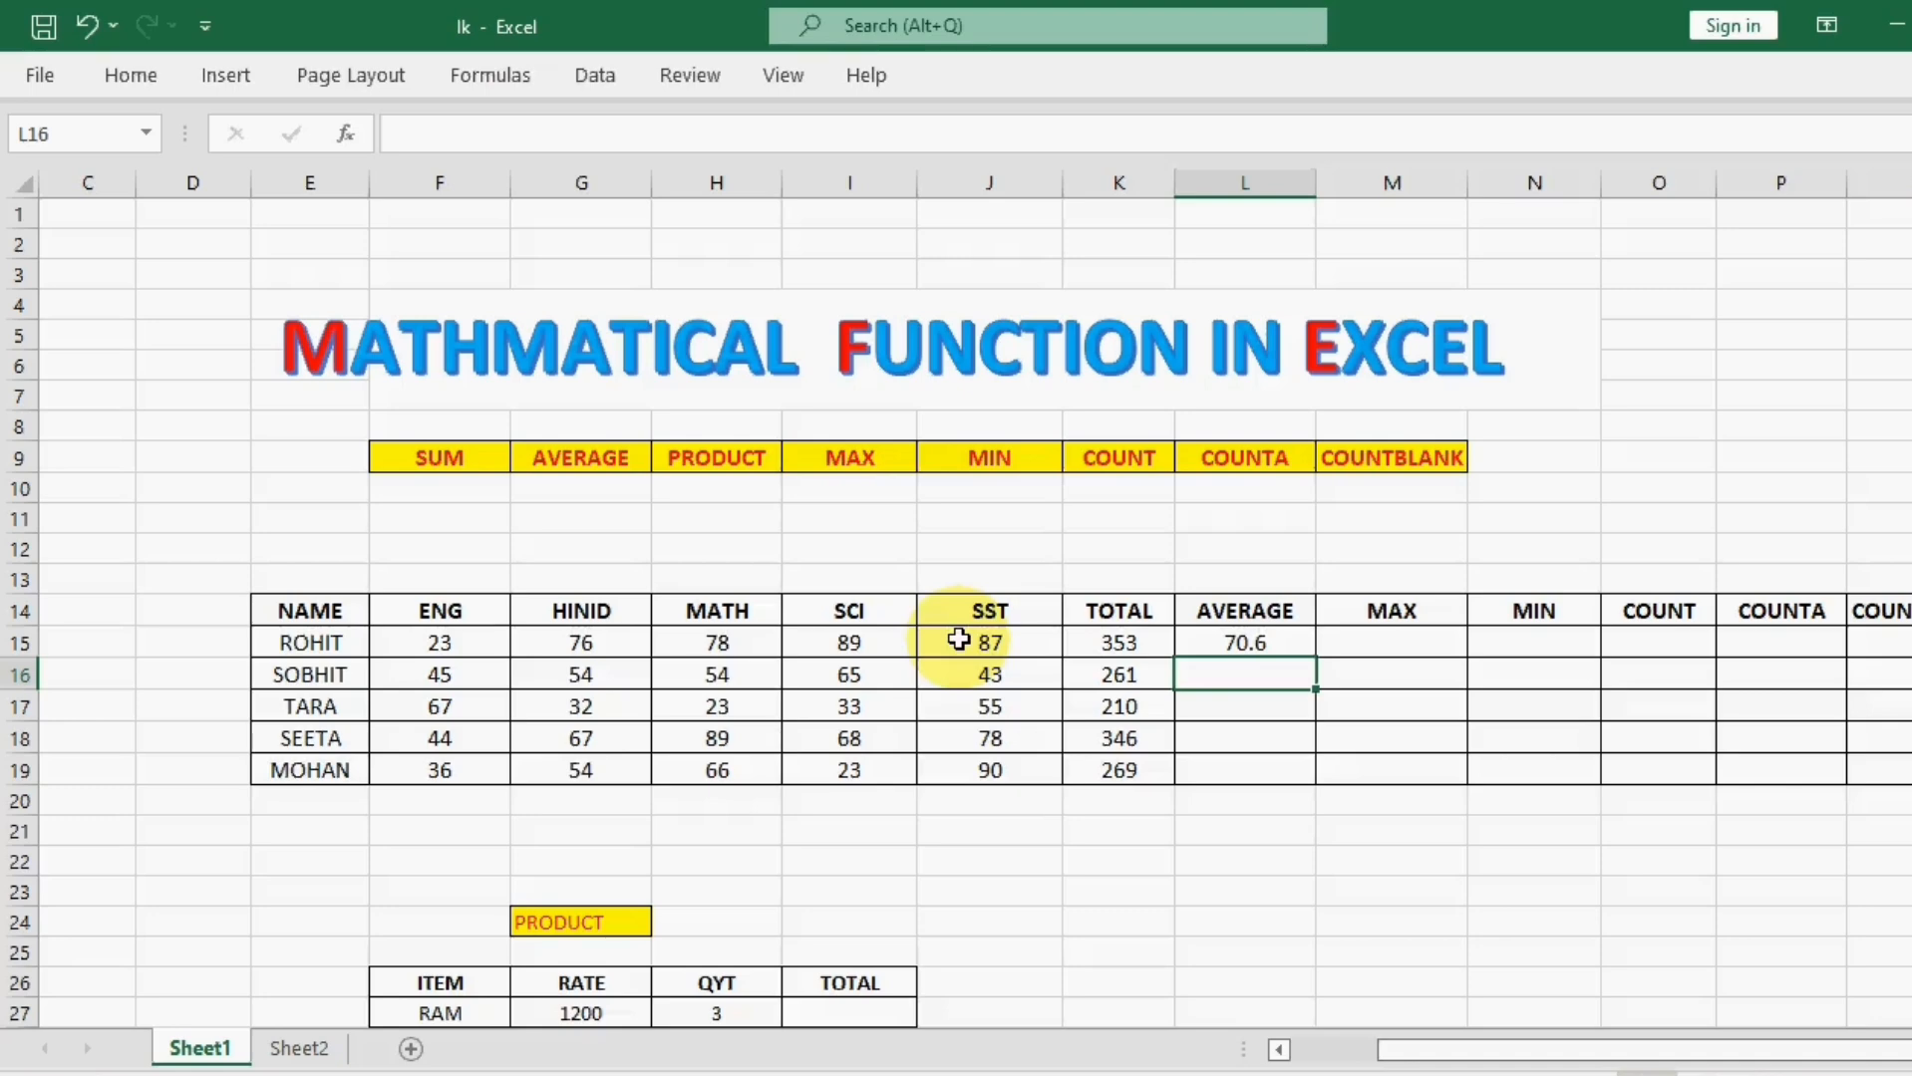
Step: Clear the AVERAGE formula from cell L15
key("Up")
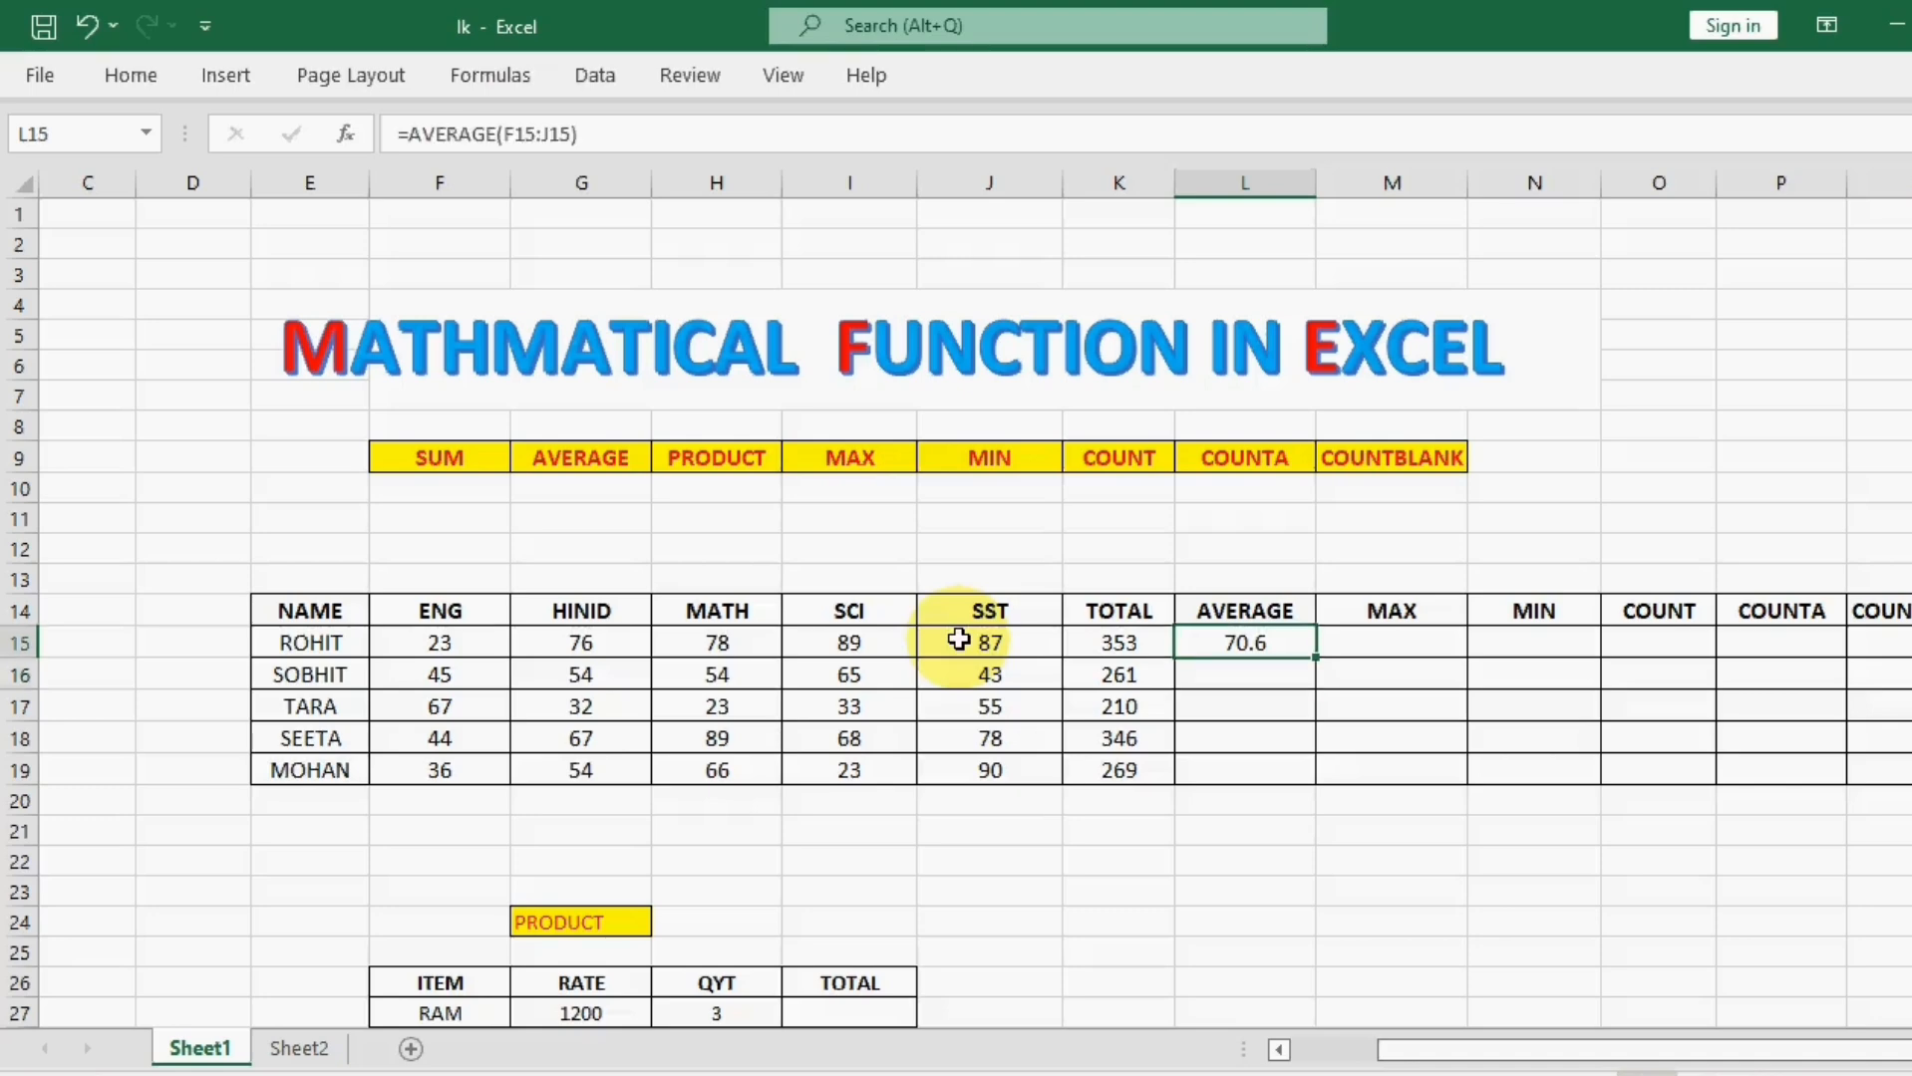
key("BackSpace")
left_click(1160, 909)
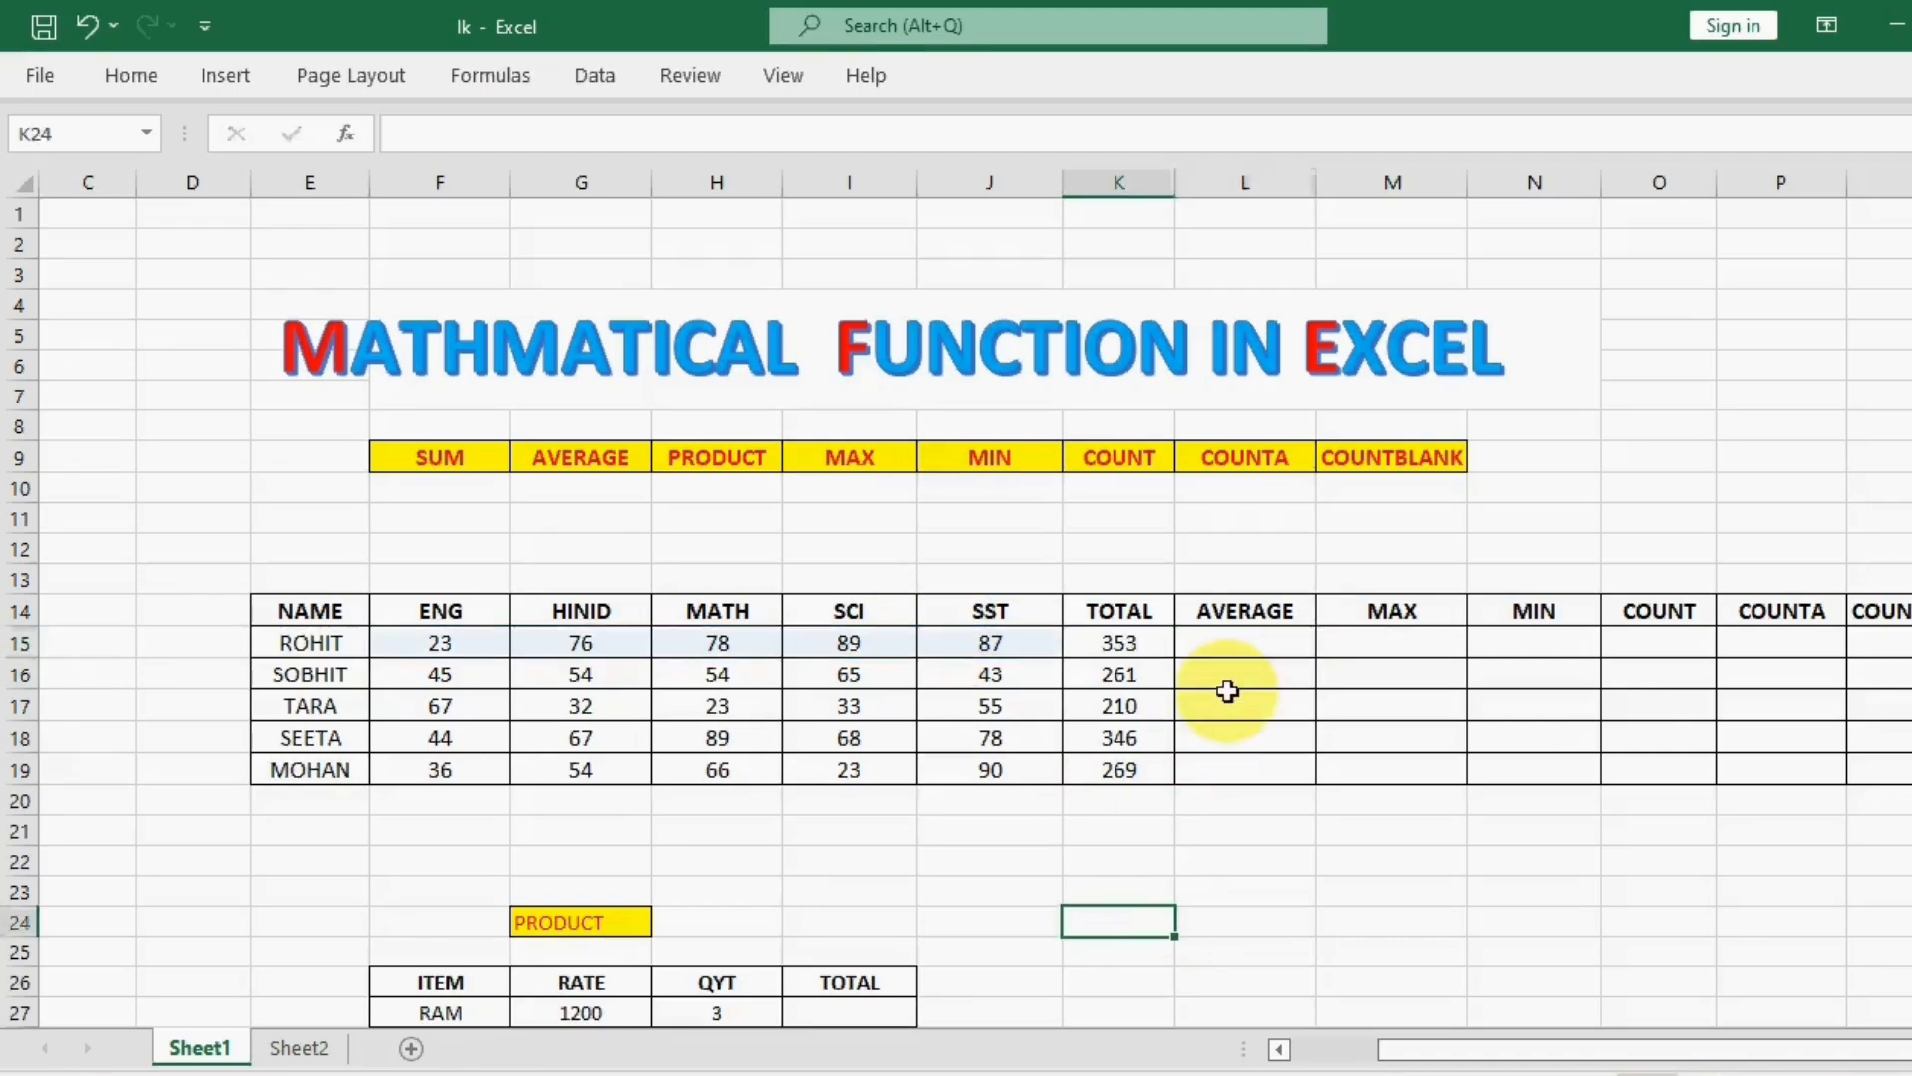
Step: Calculate the average in cell L15 from the total with =K15/5*1 and fill the formula down to L19
left_click(1273, 646)
type("=")
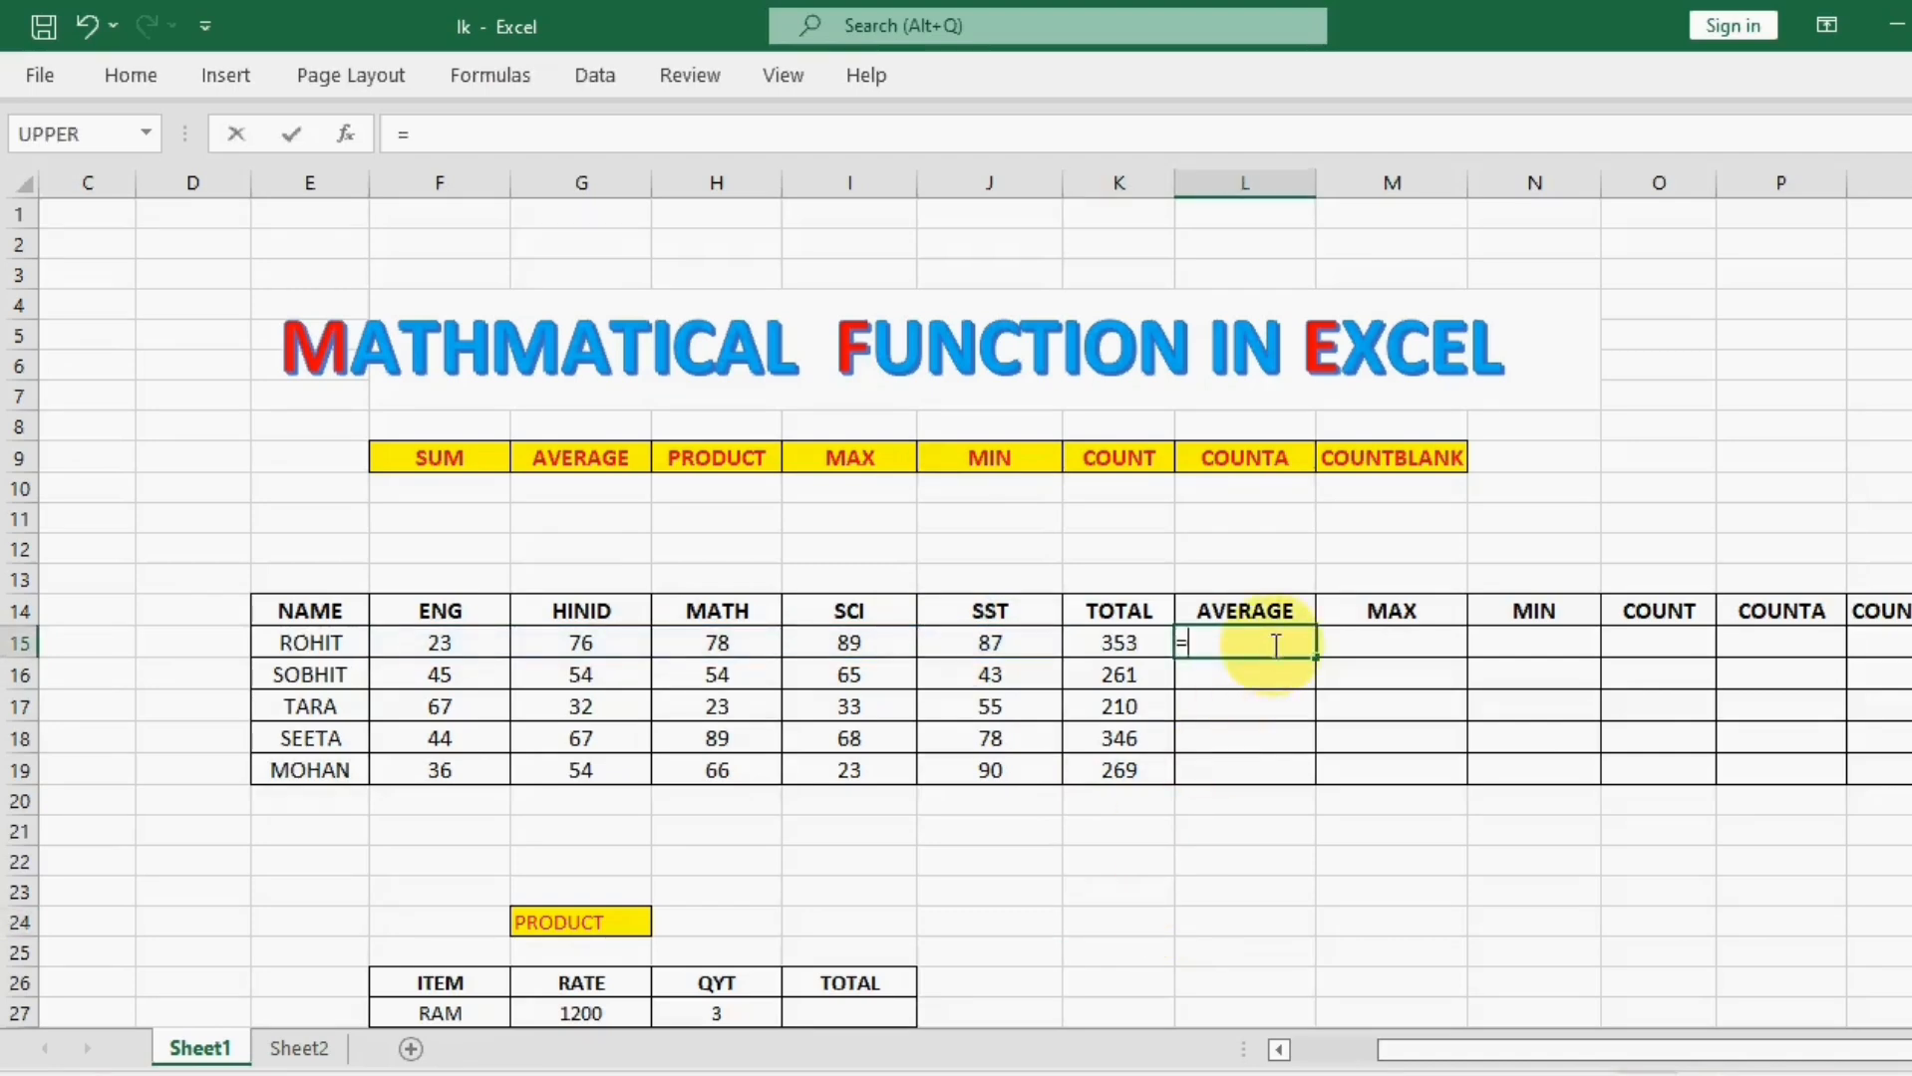
left_click(1126, 643)
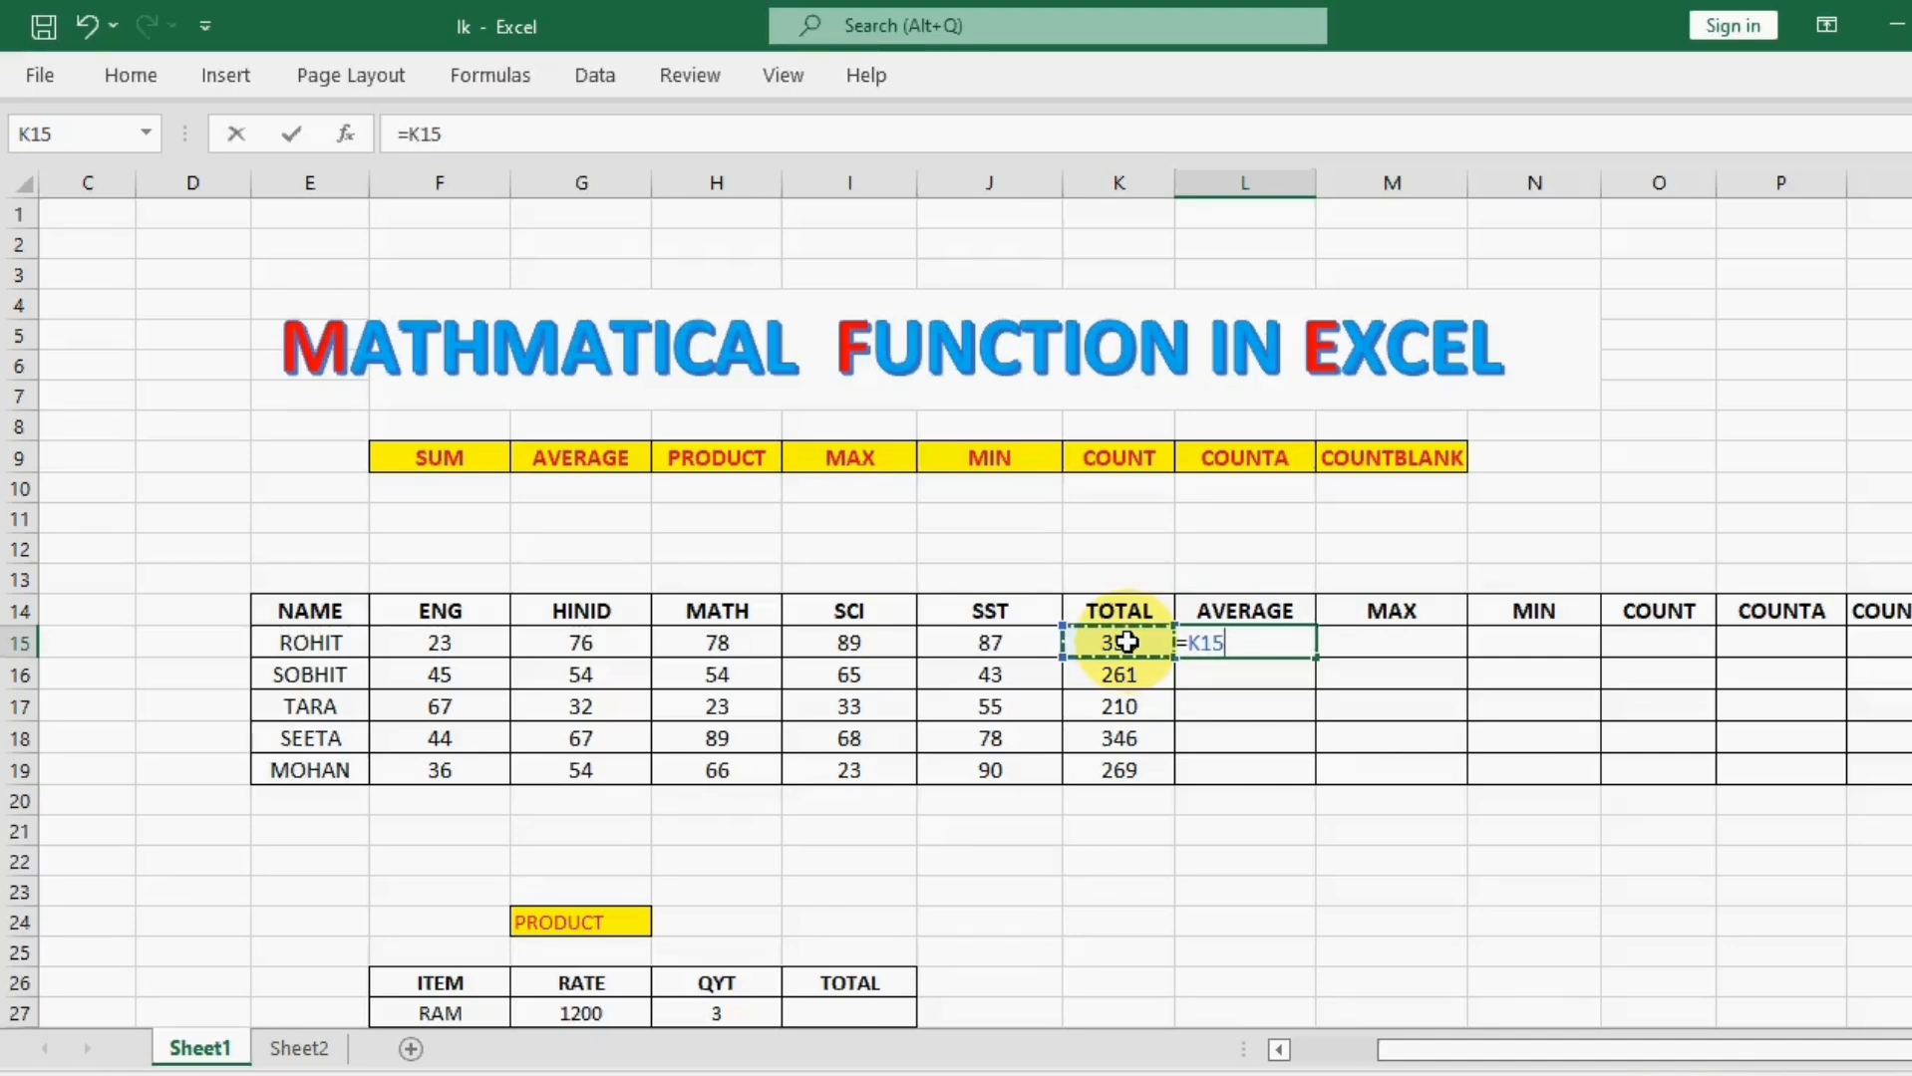
type("?")
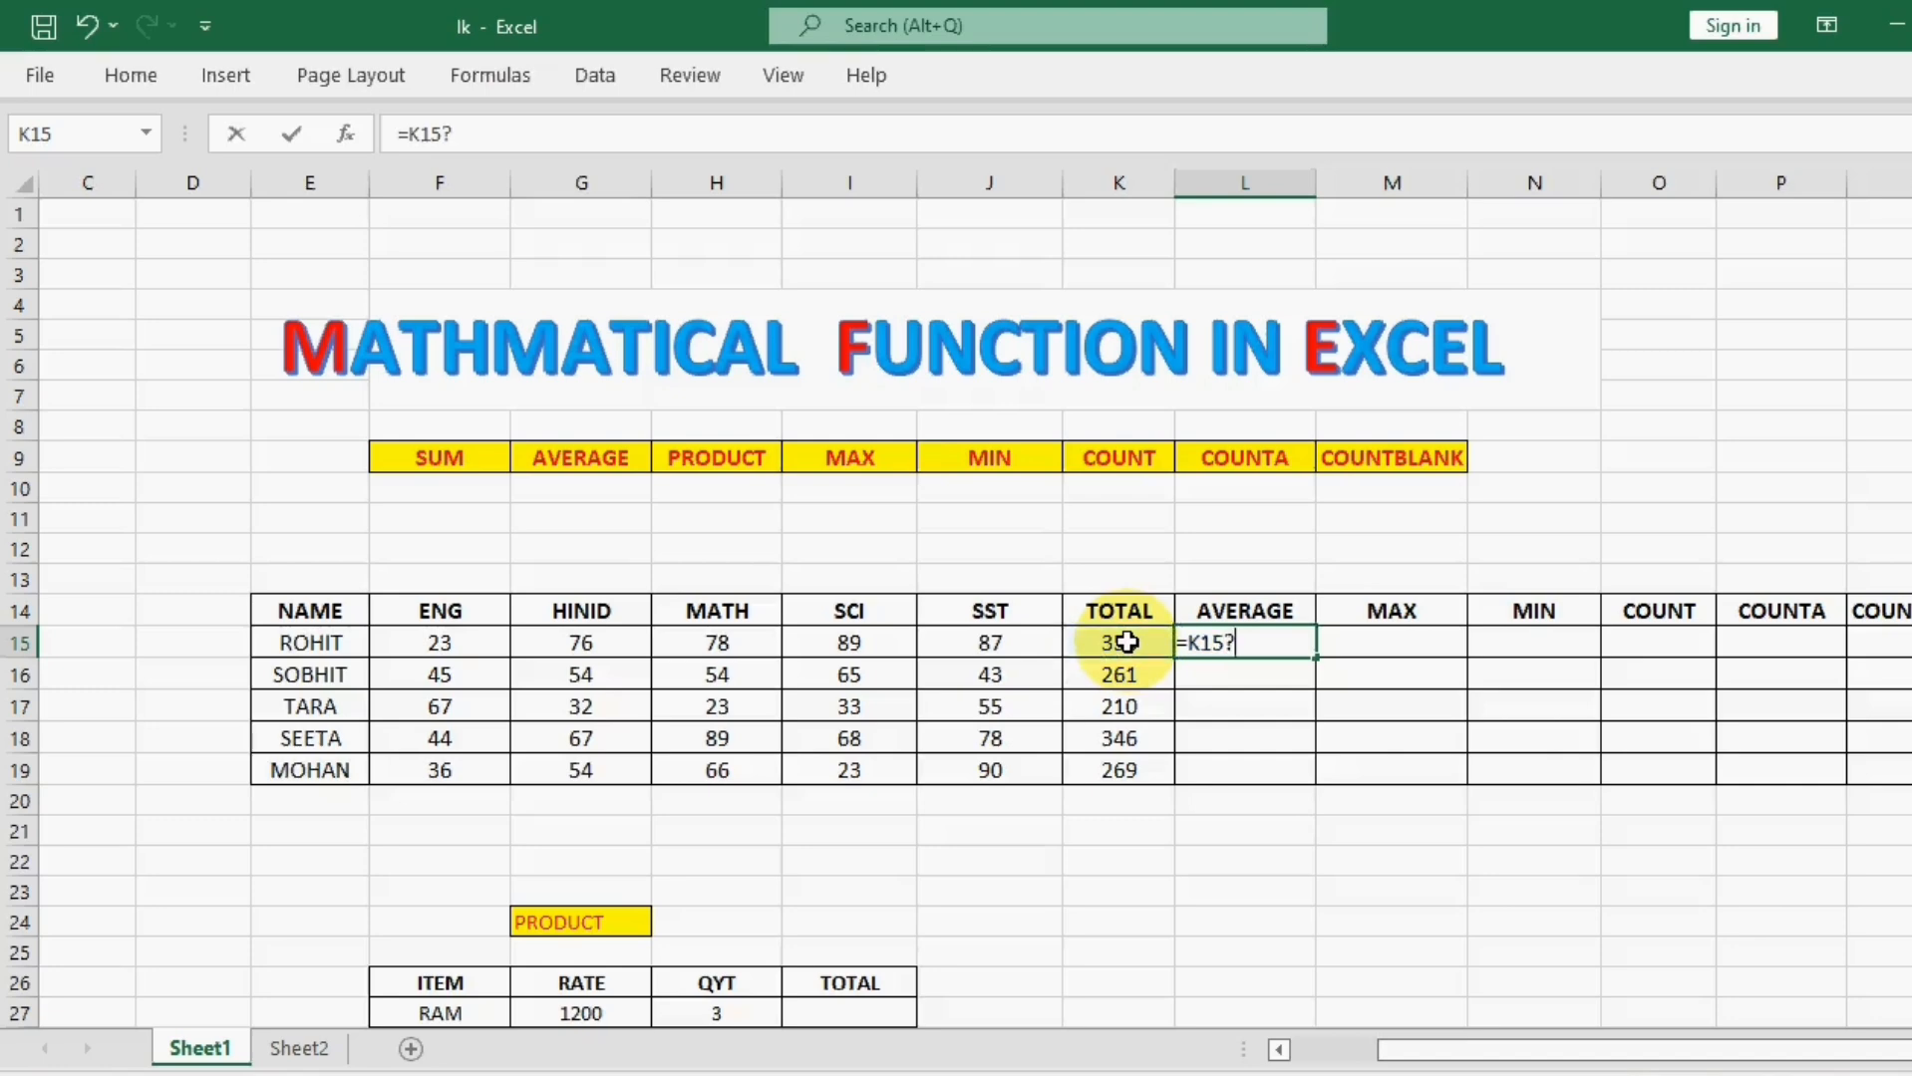
key("BackSpace")
type("/")
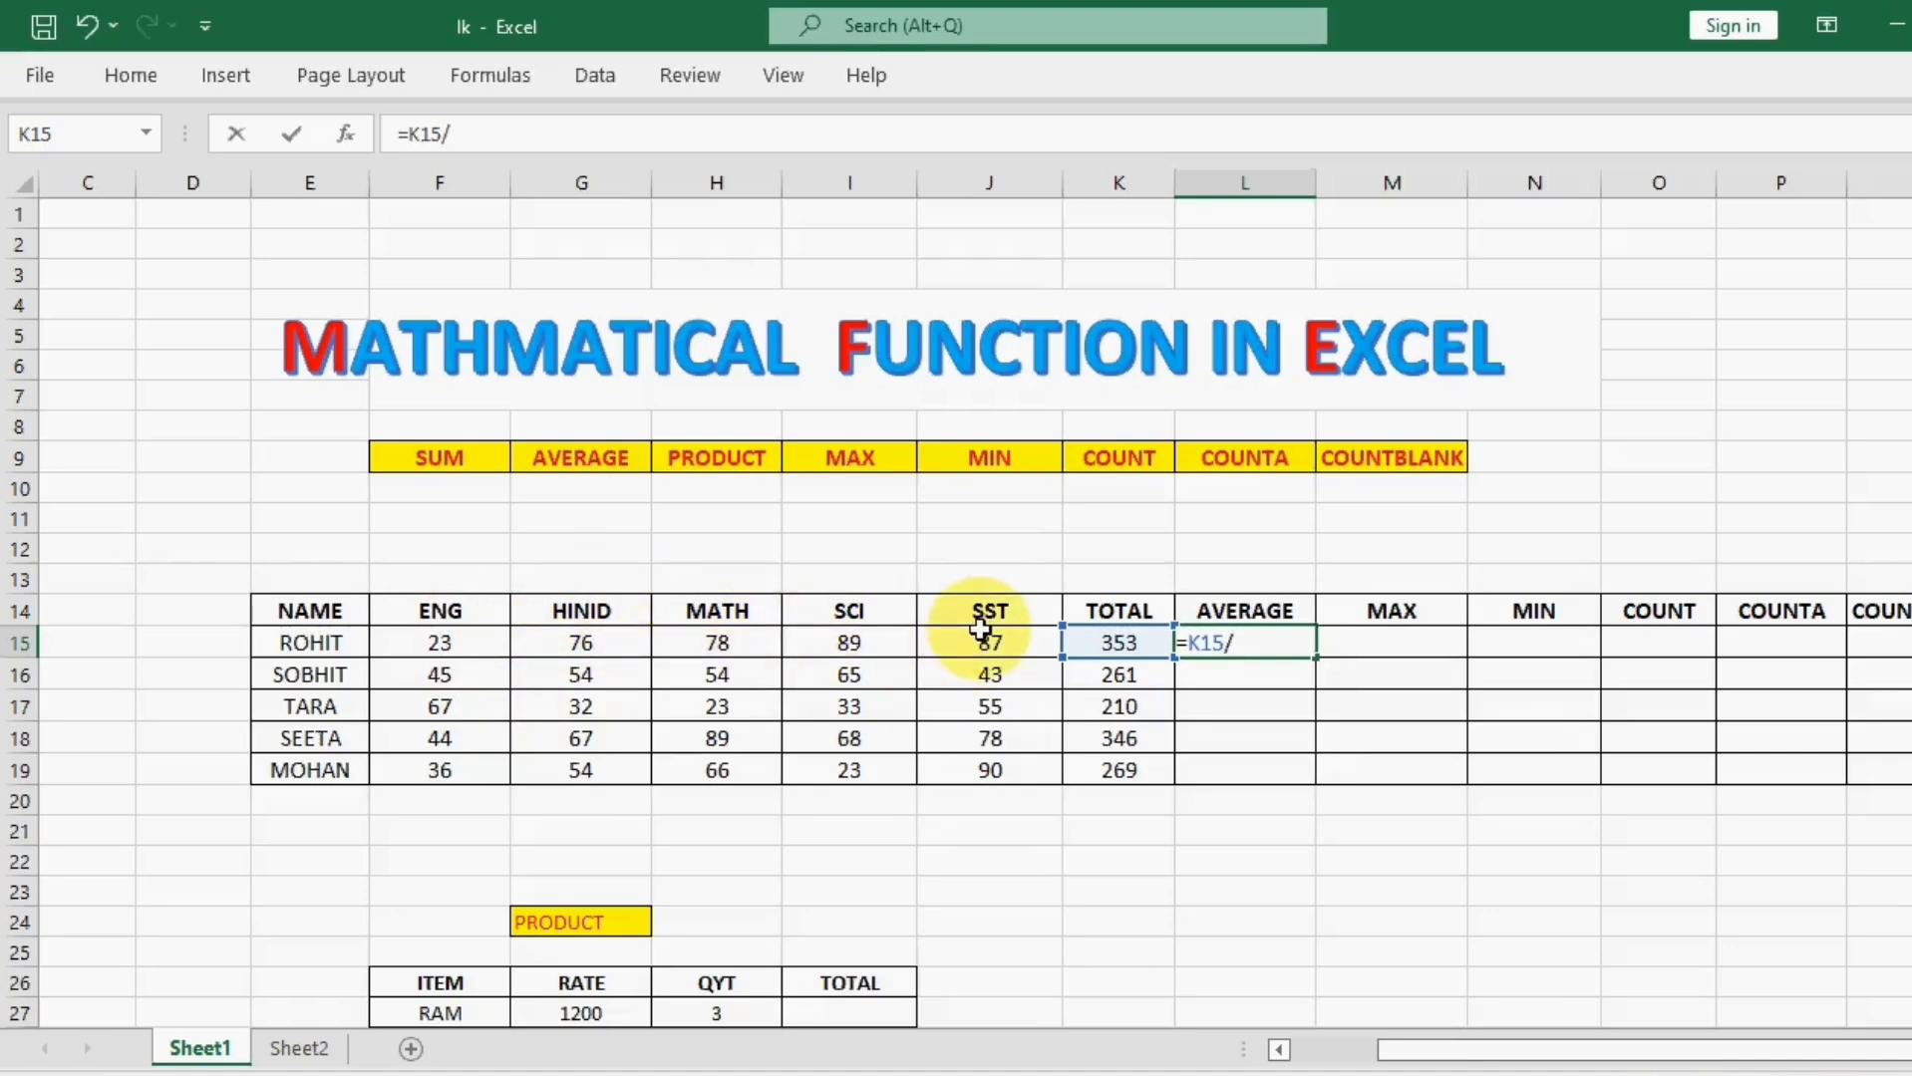
type("5*1")
key("Return")
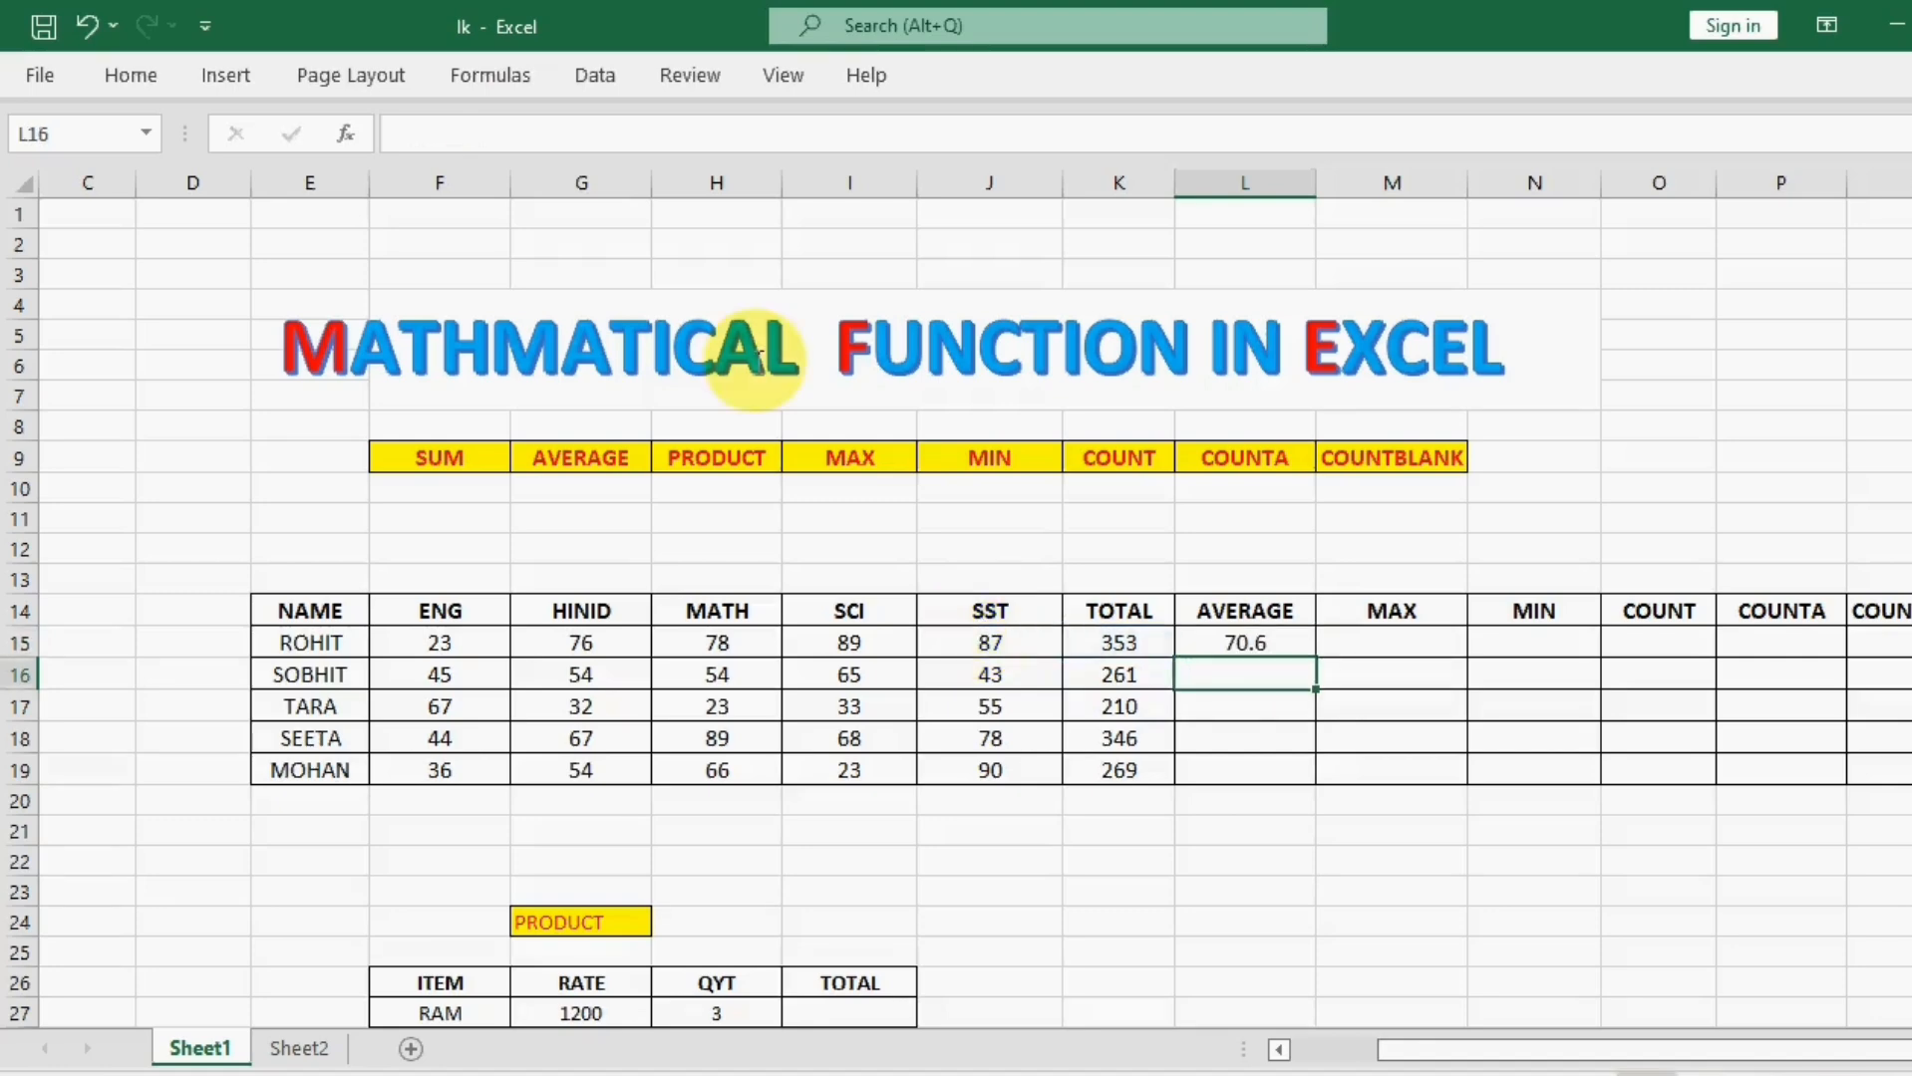
left_click(1285, 643)
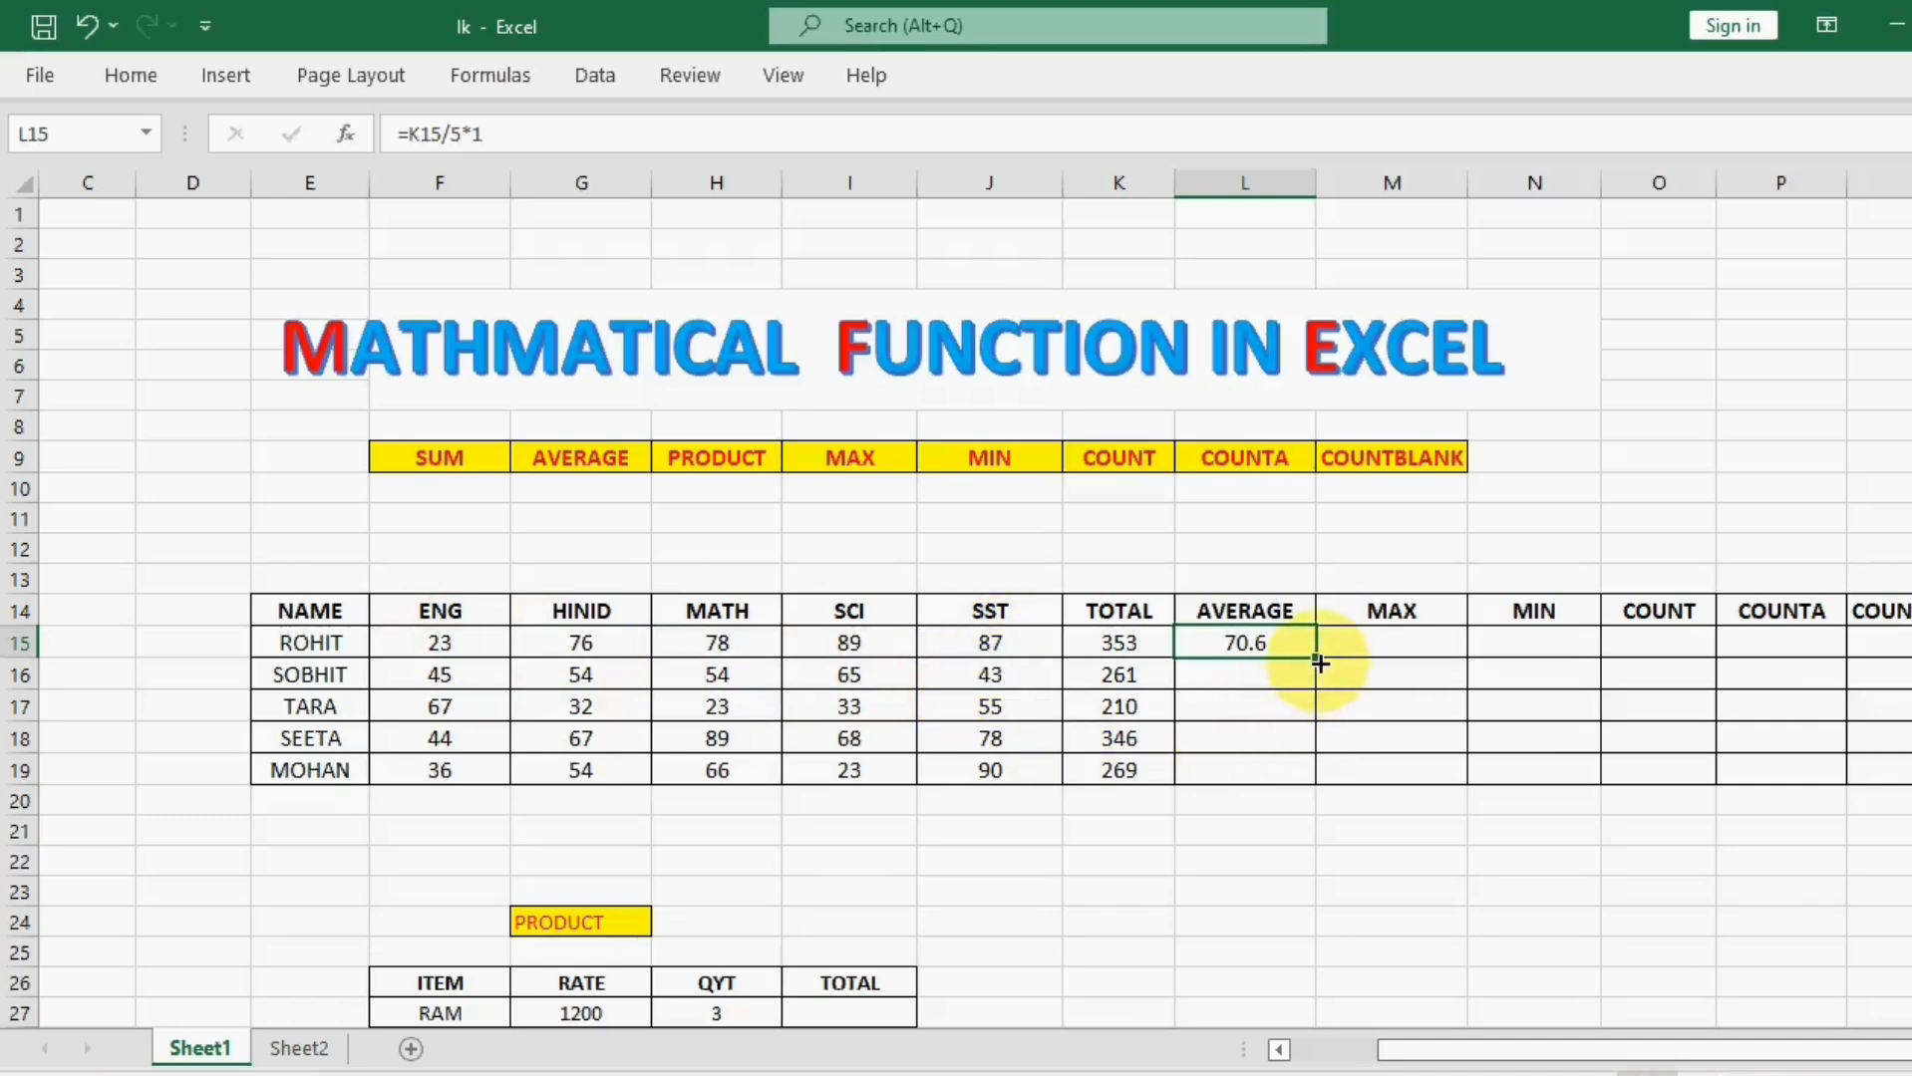
left_click_drag(1315, 658, 1322, 780)
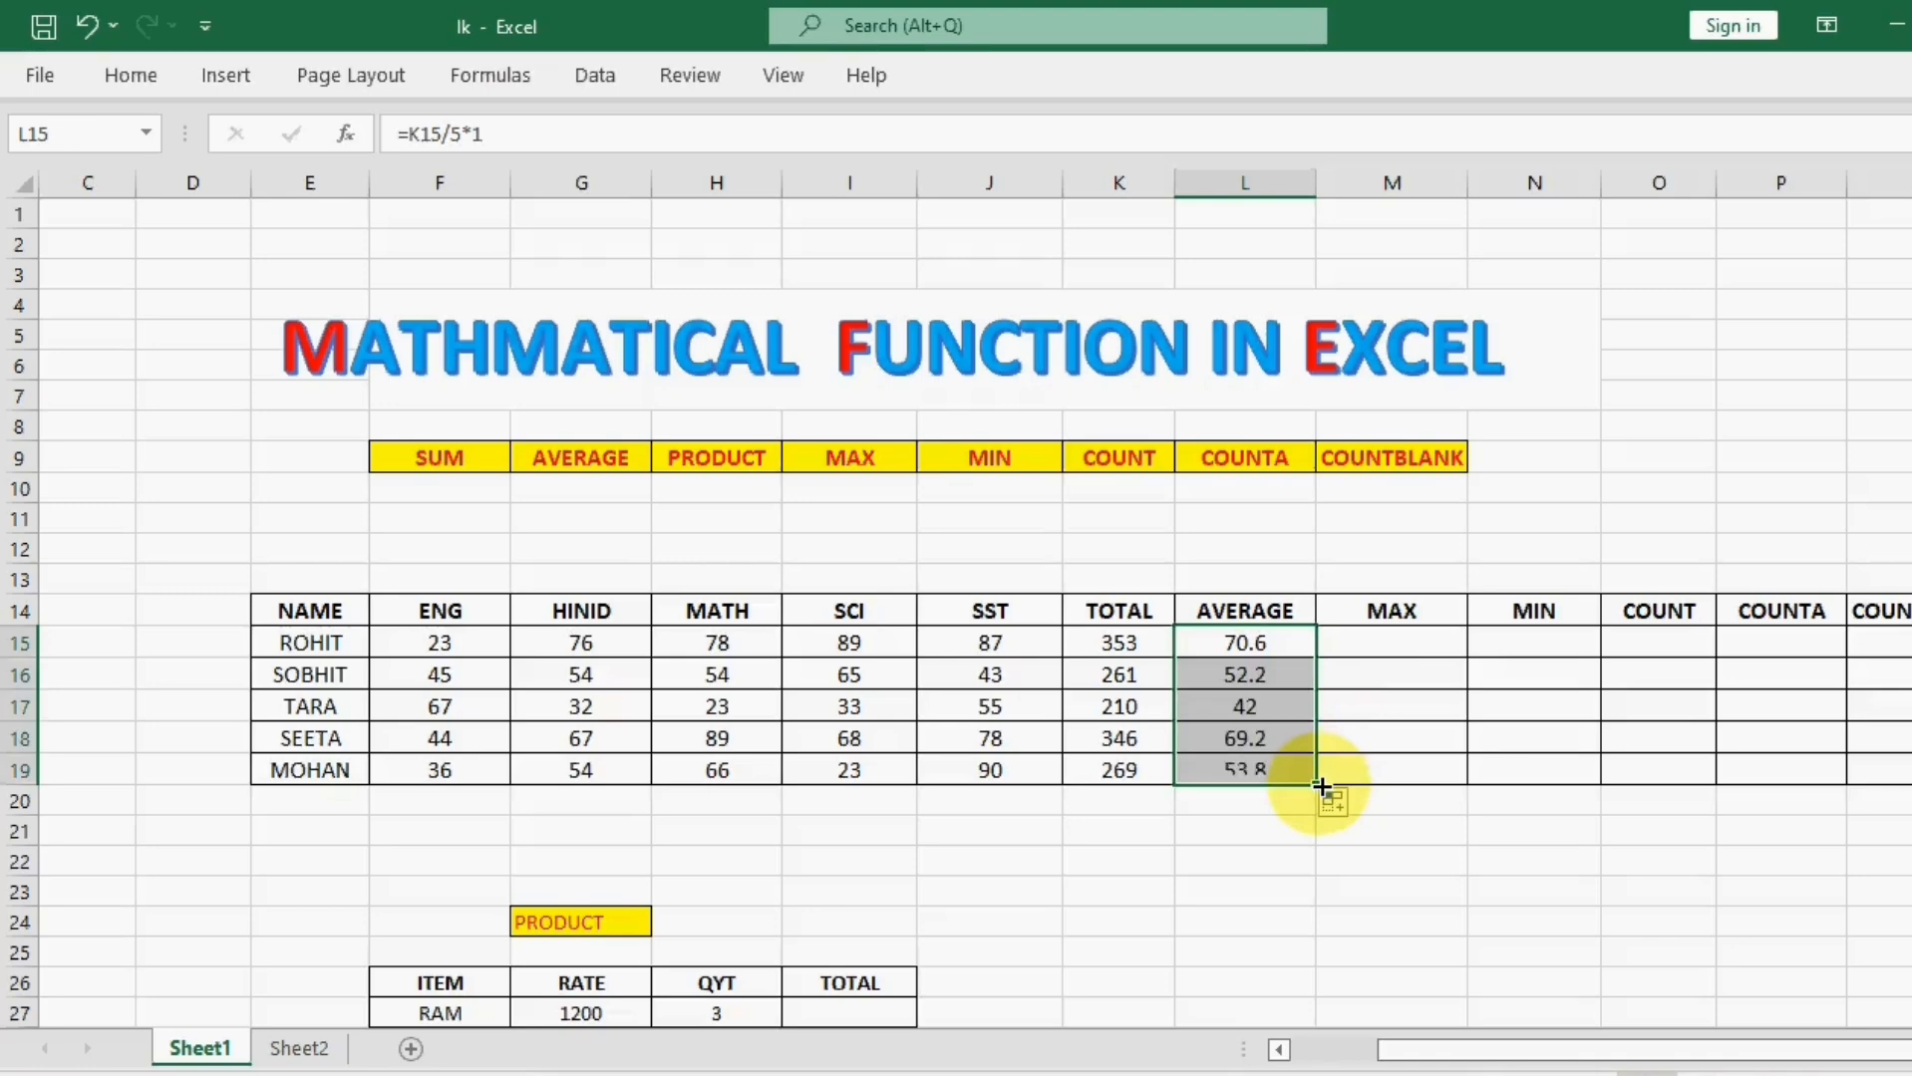
Step: Find the highest of the five averages in cell M15 with =MAX(L15:L19)
left_click(1412, 643)
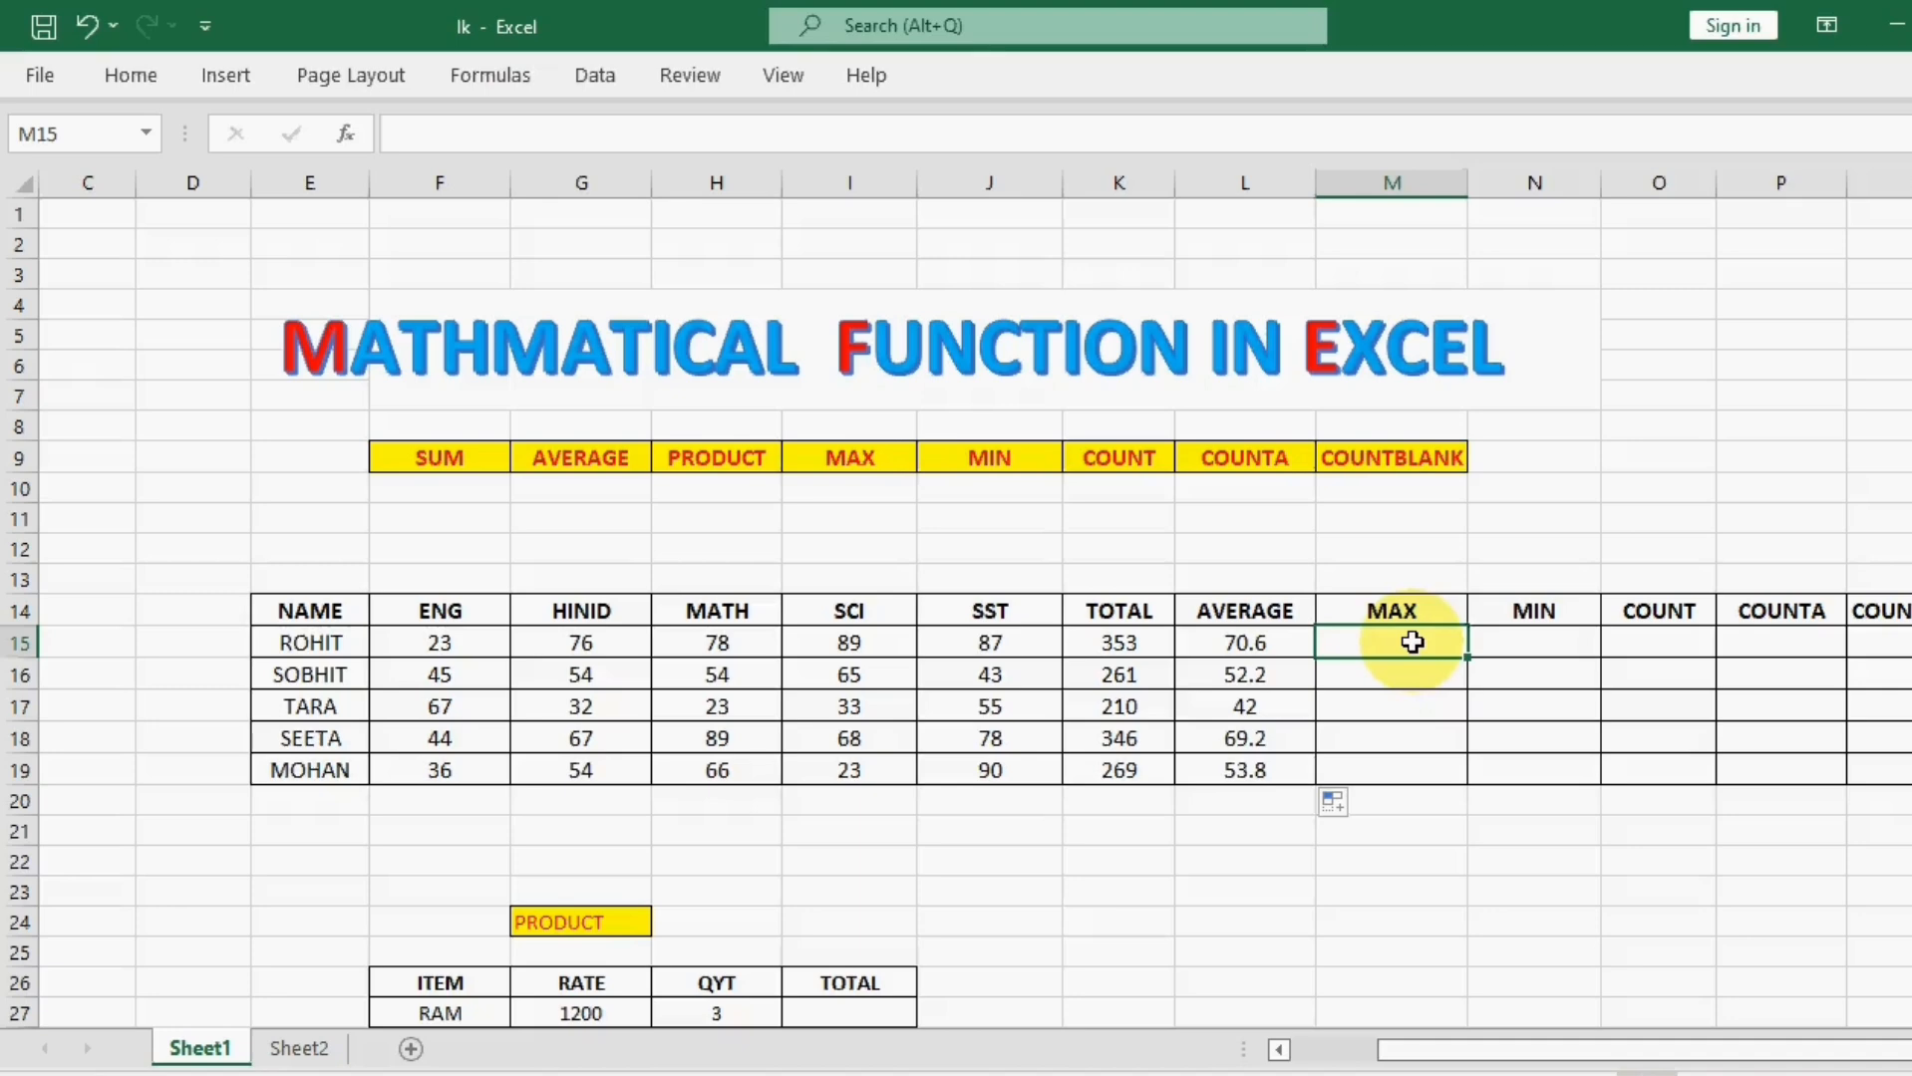
type("=M")
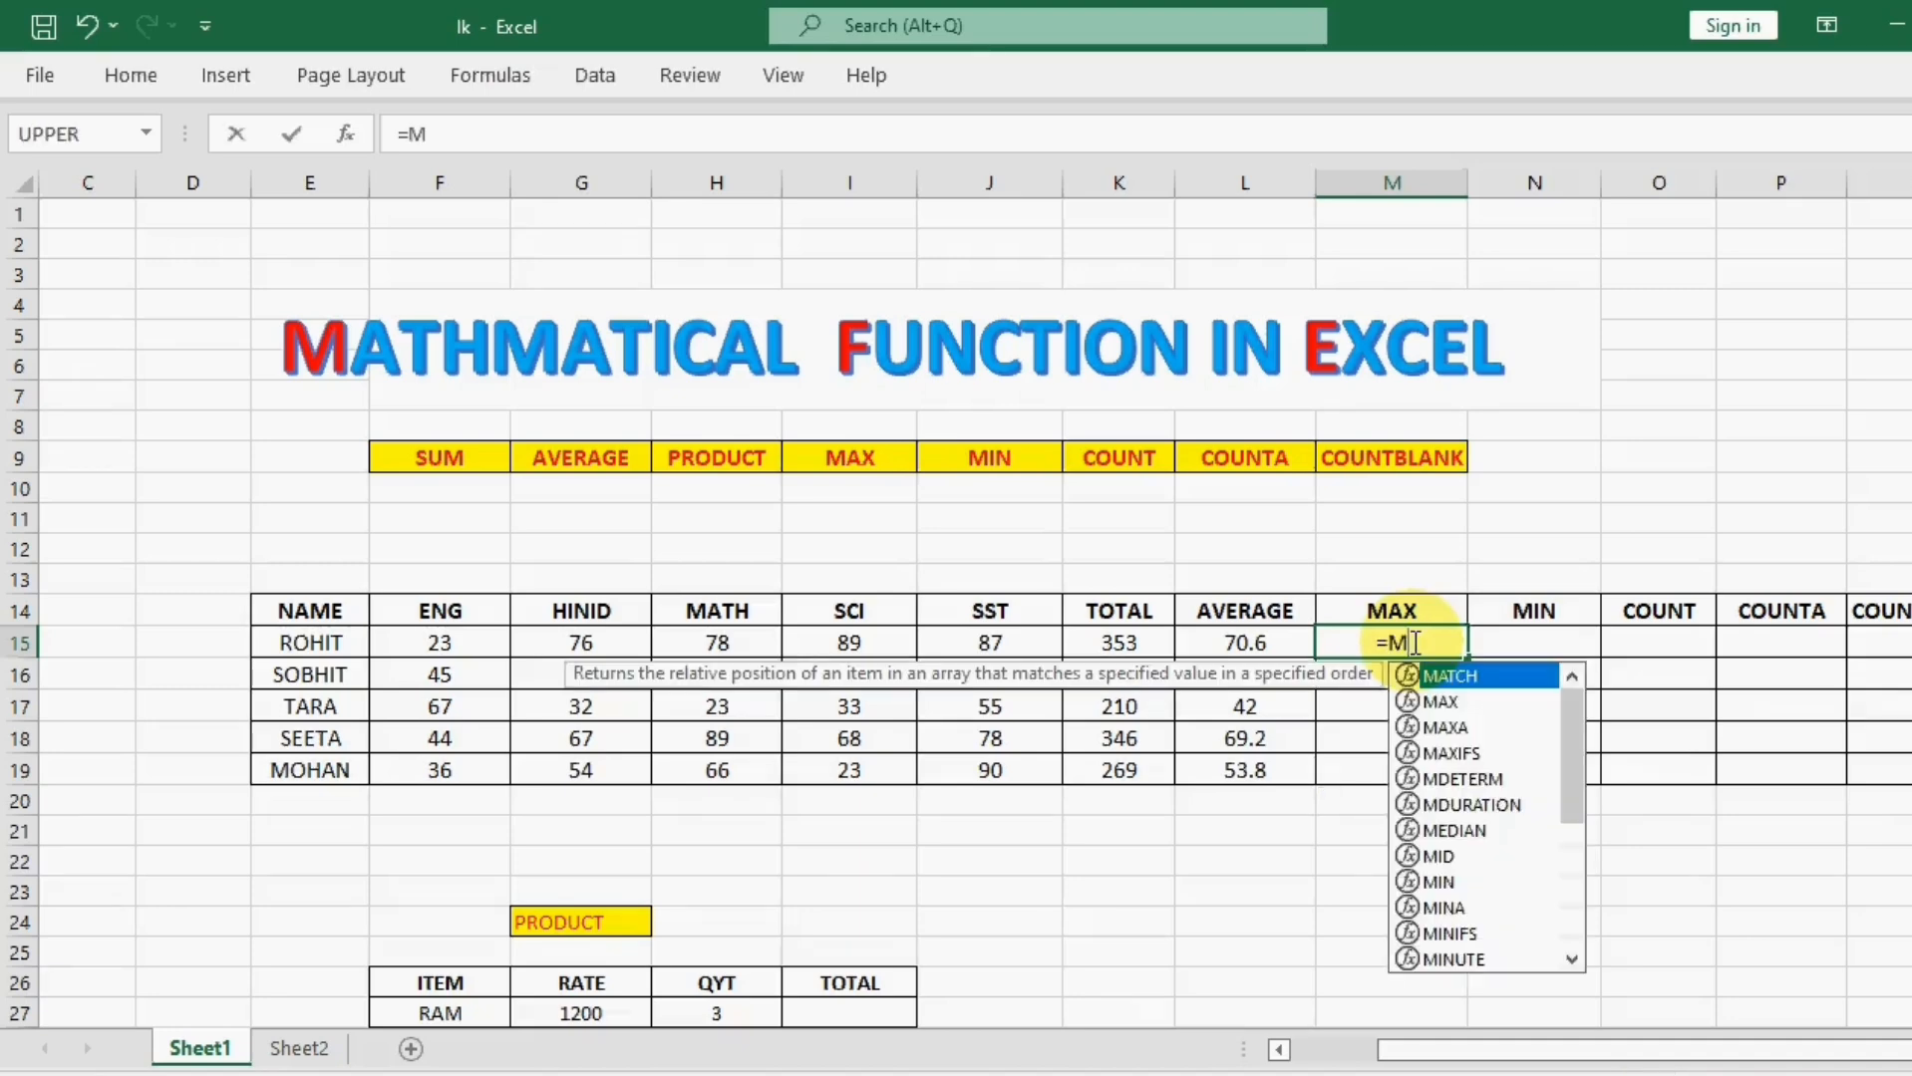
type("AX(")
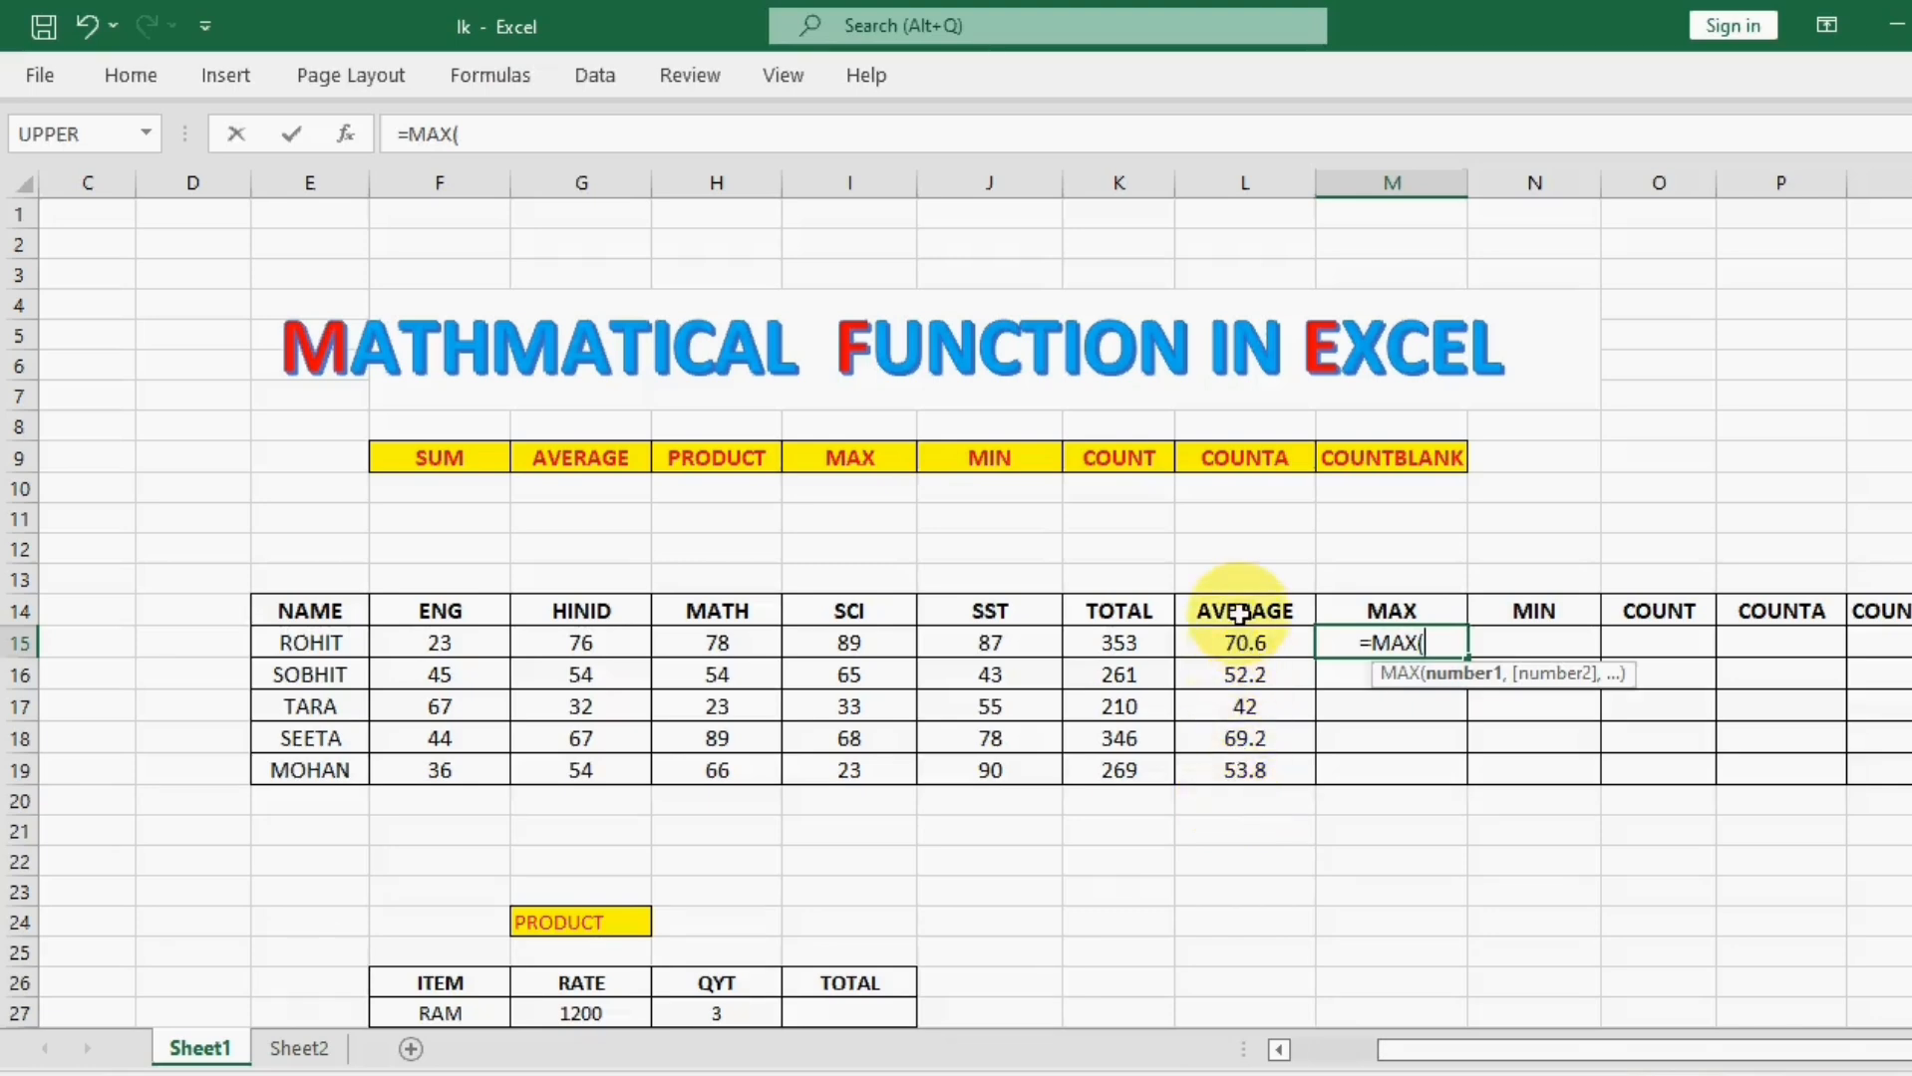
left_click_drag(1236, 647, 1243, 763)
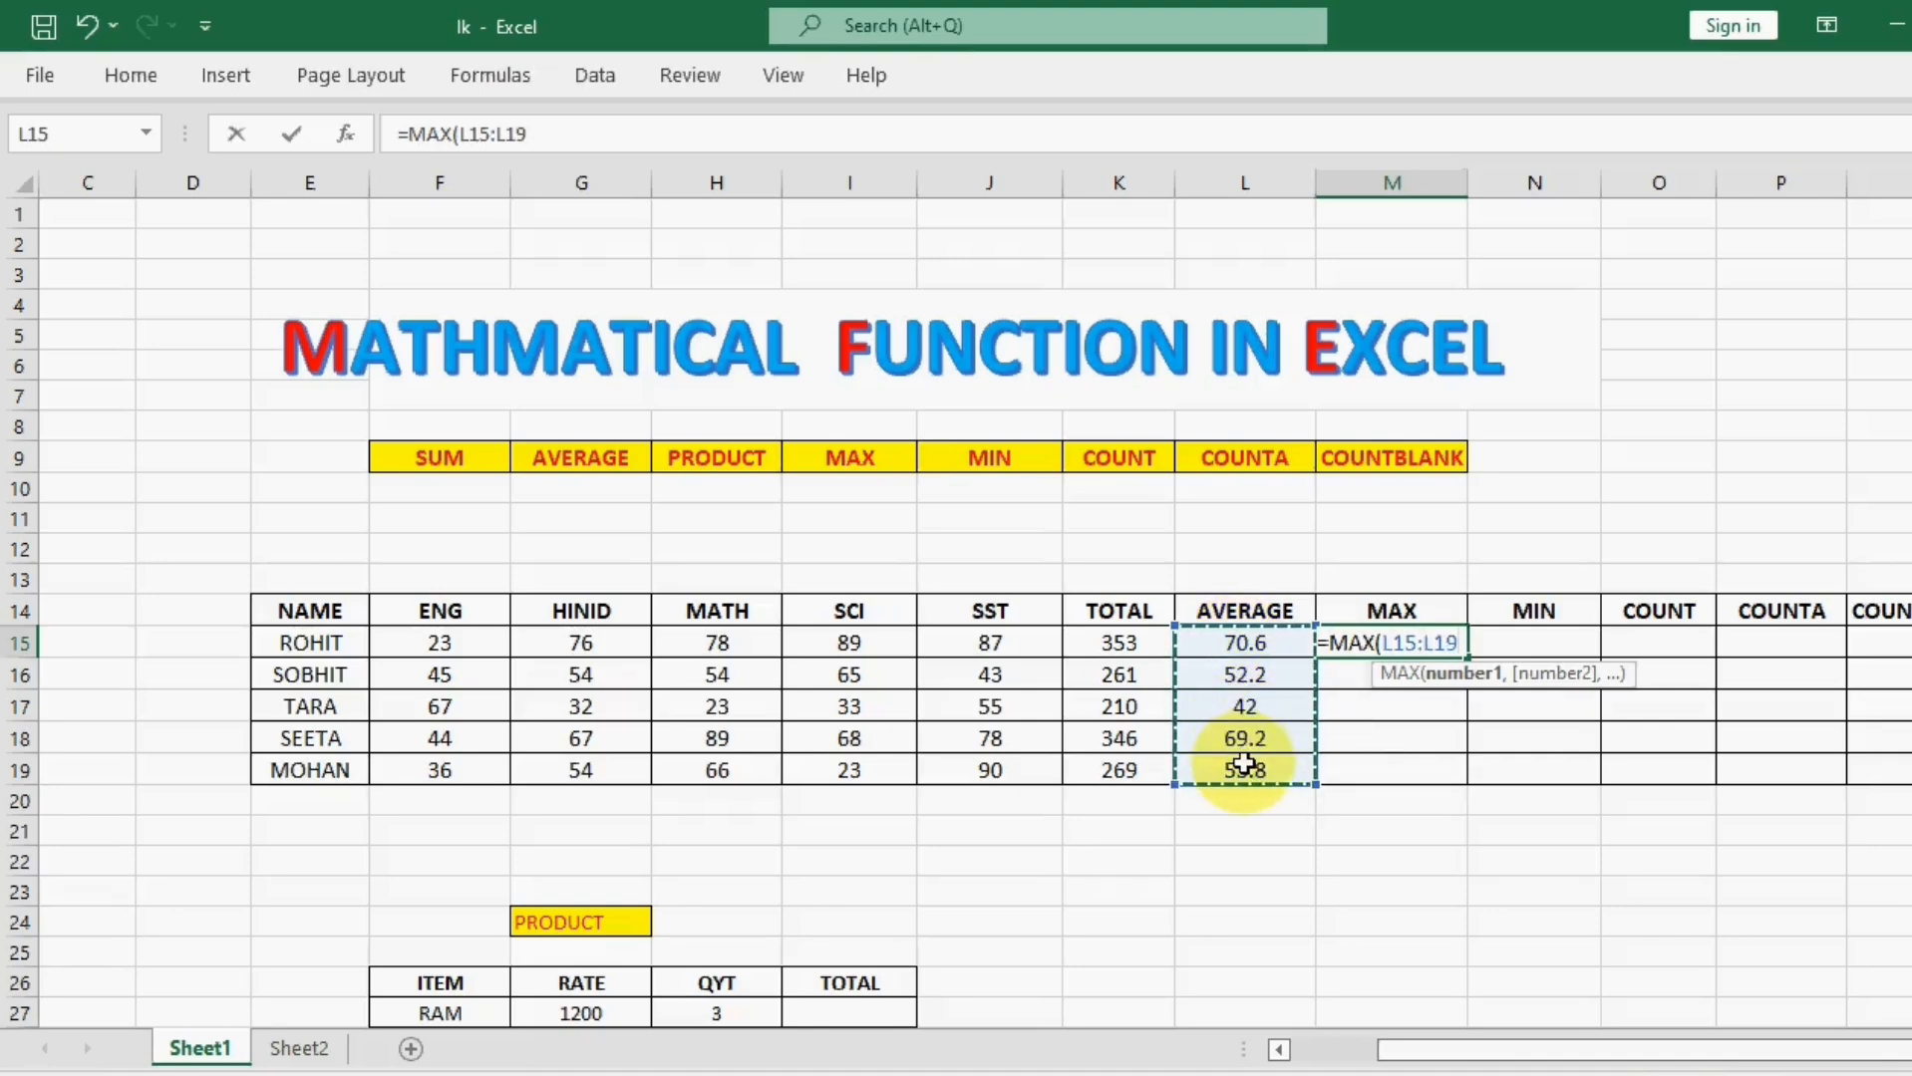
type(")")
key("Return")
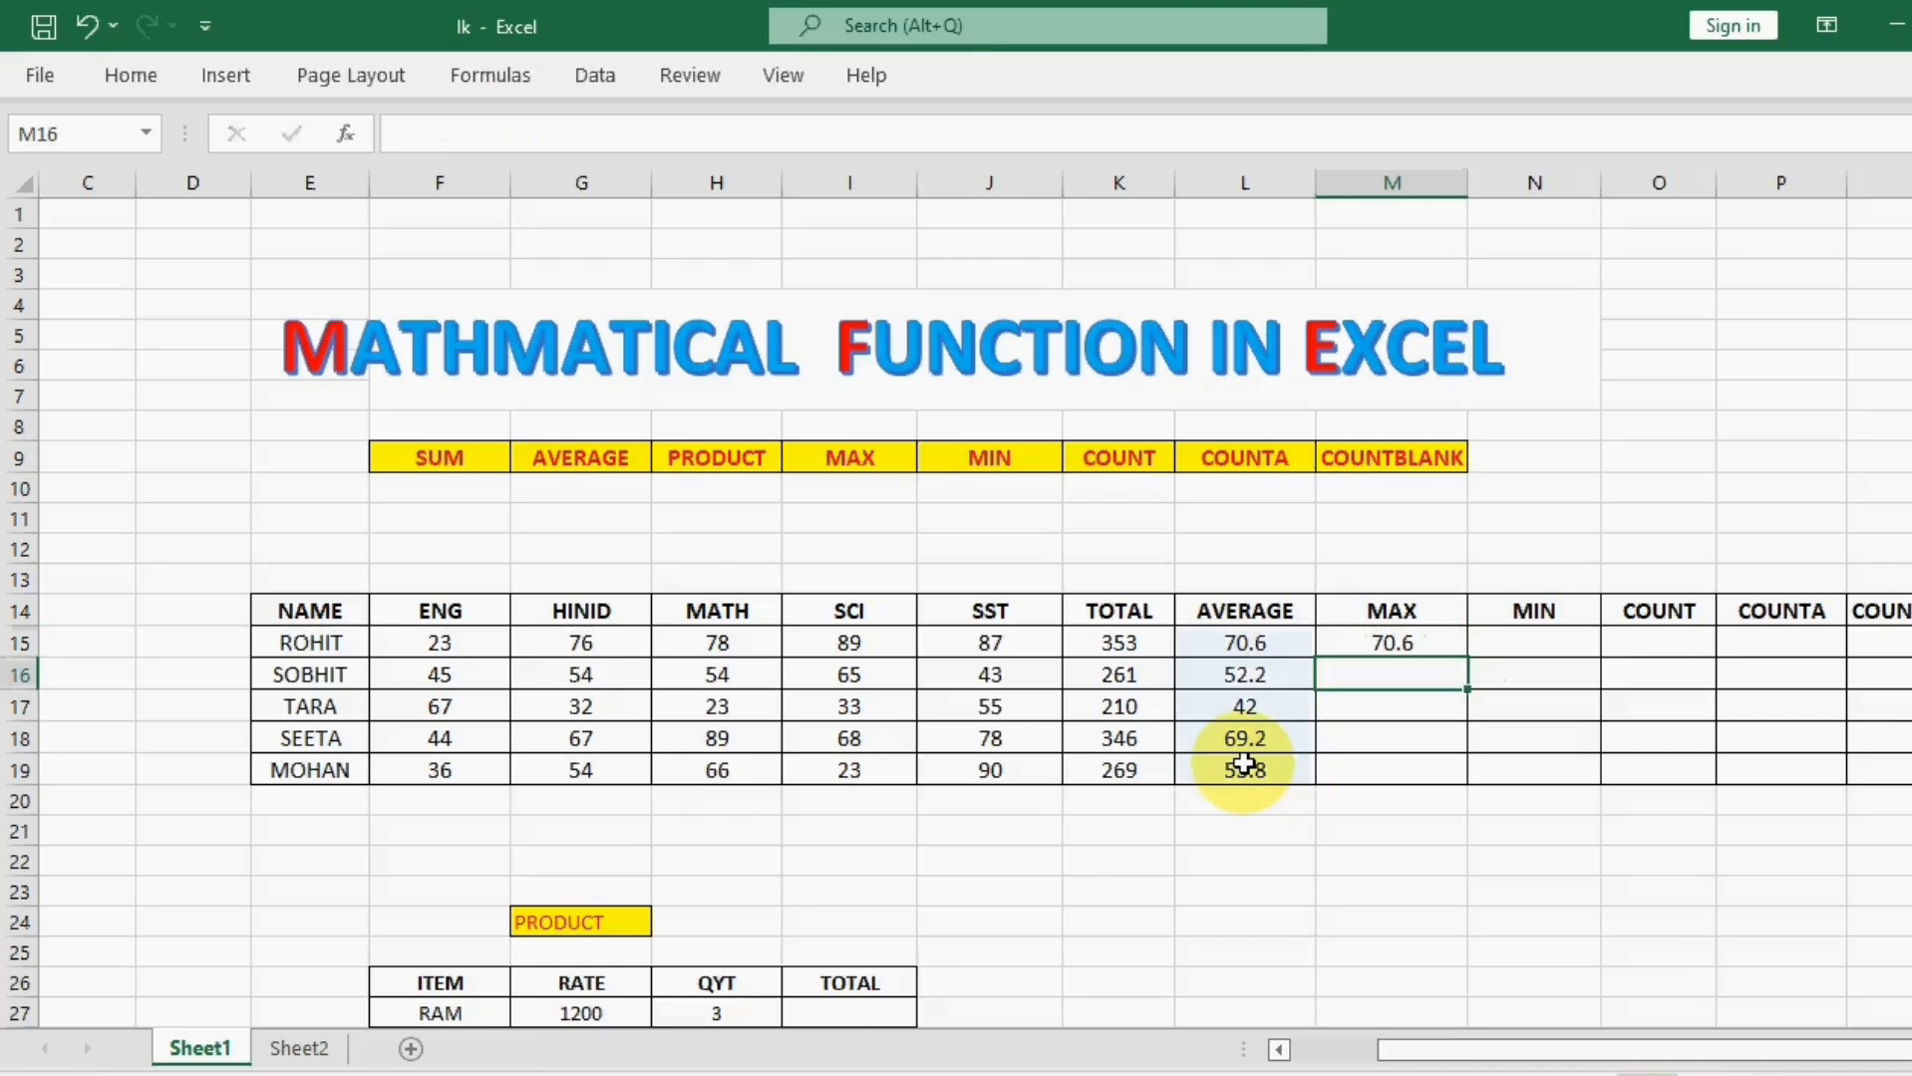
Step: Delete the MAX formula from cell M15
left_click(1391, 643)
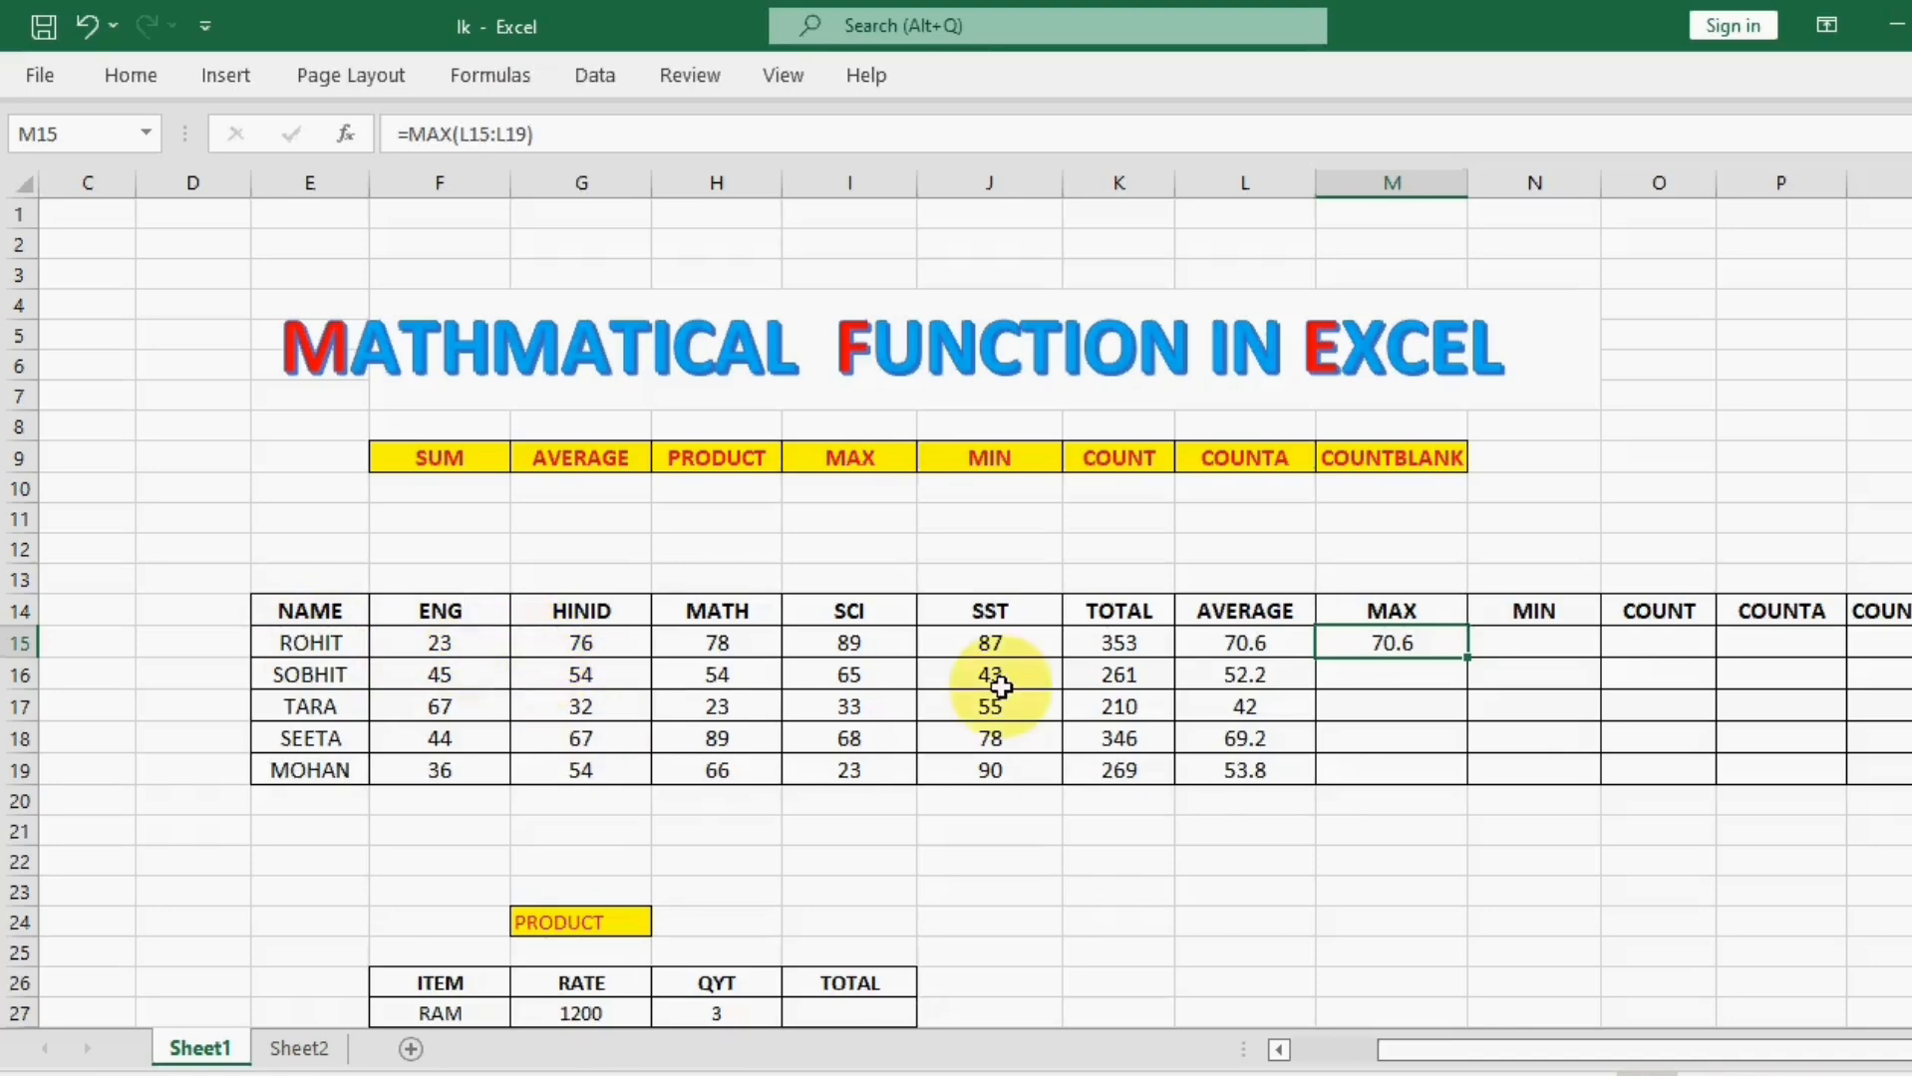
left_click(1396, 710)
left_click(1427, 645)
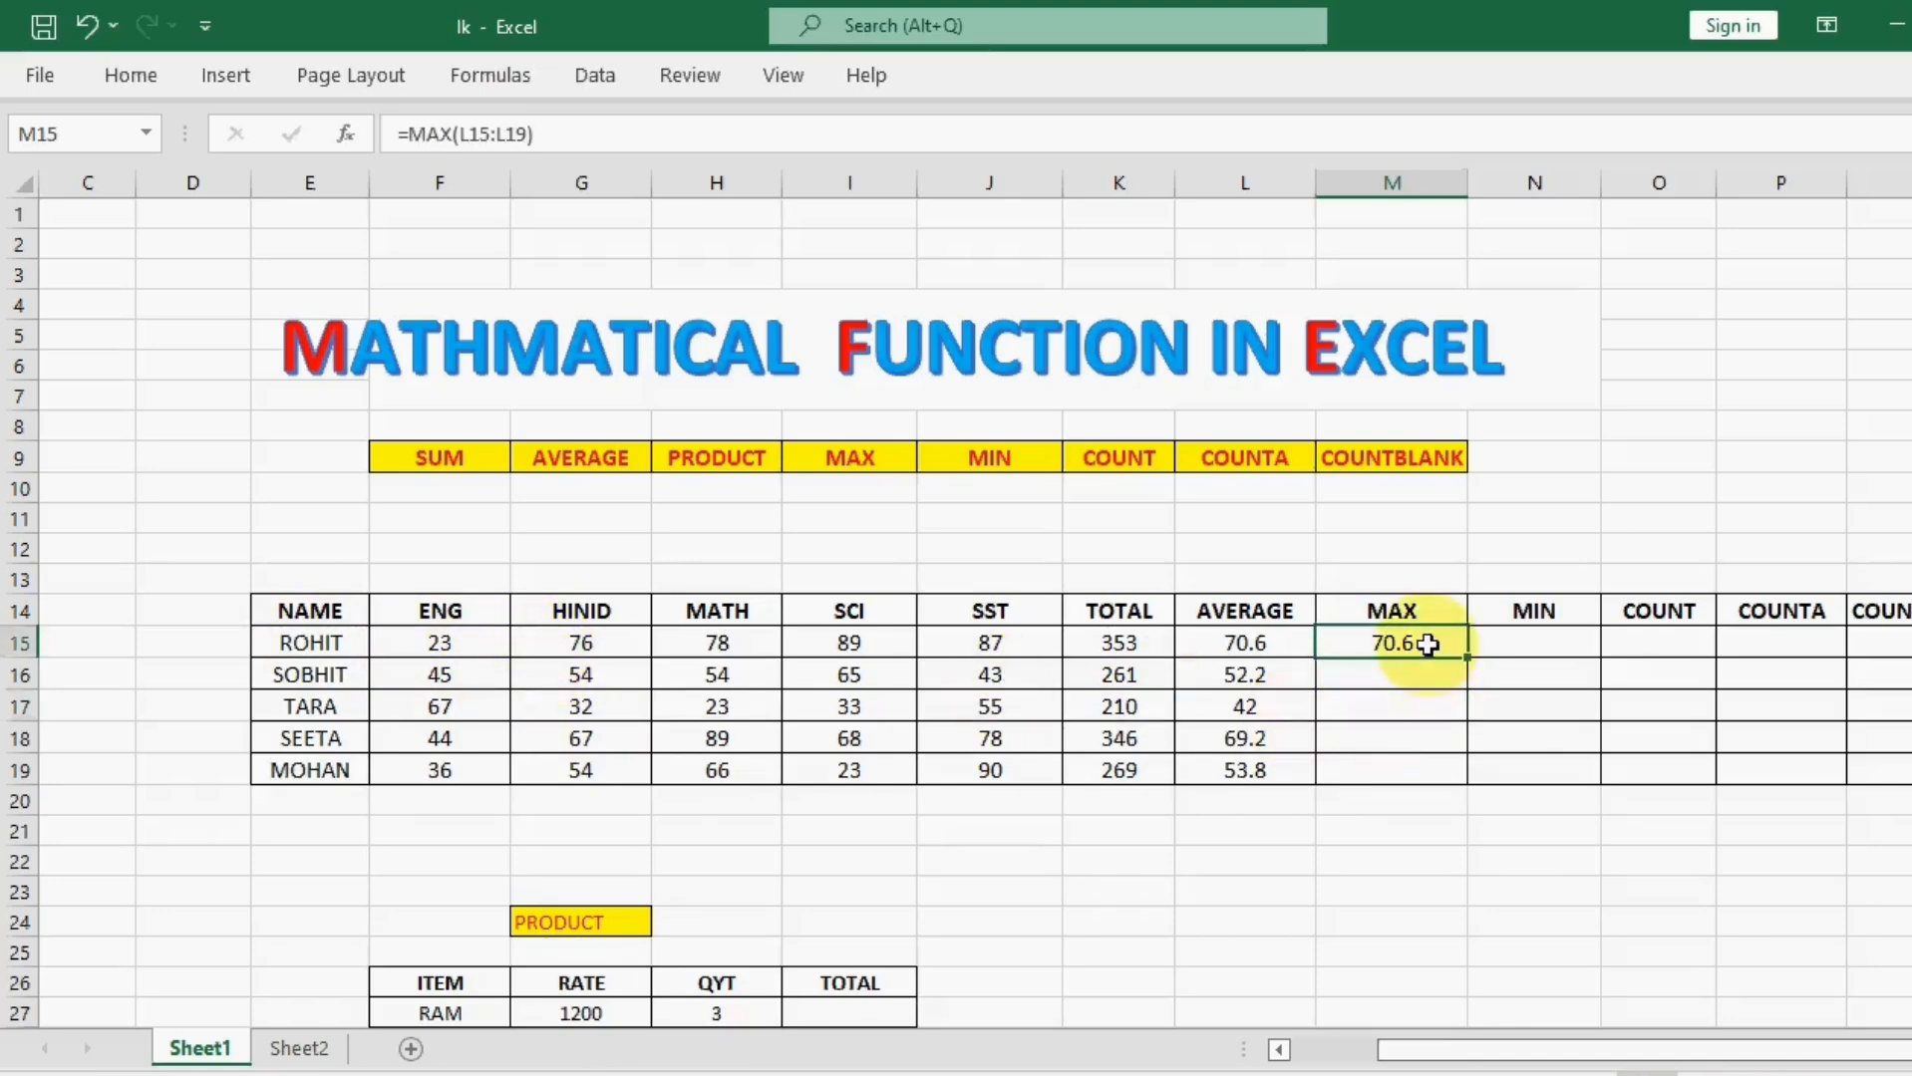
key("Delete")
left_click(1383, 748)
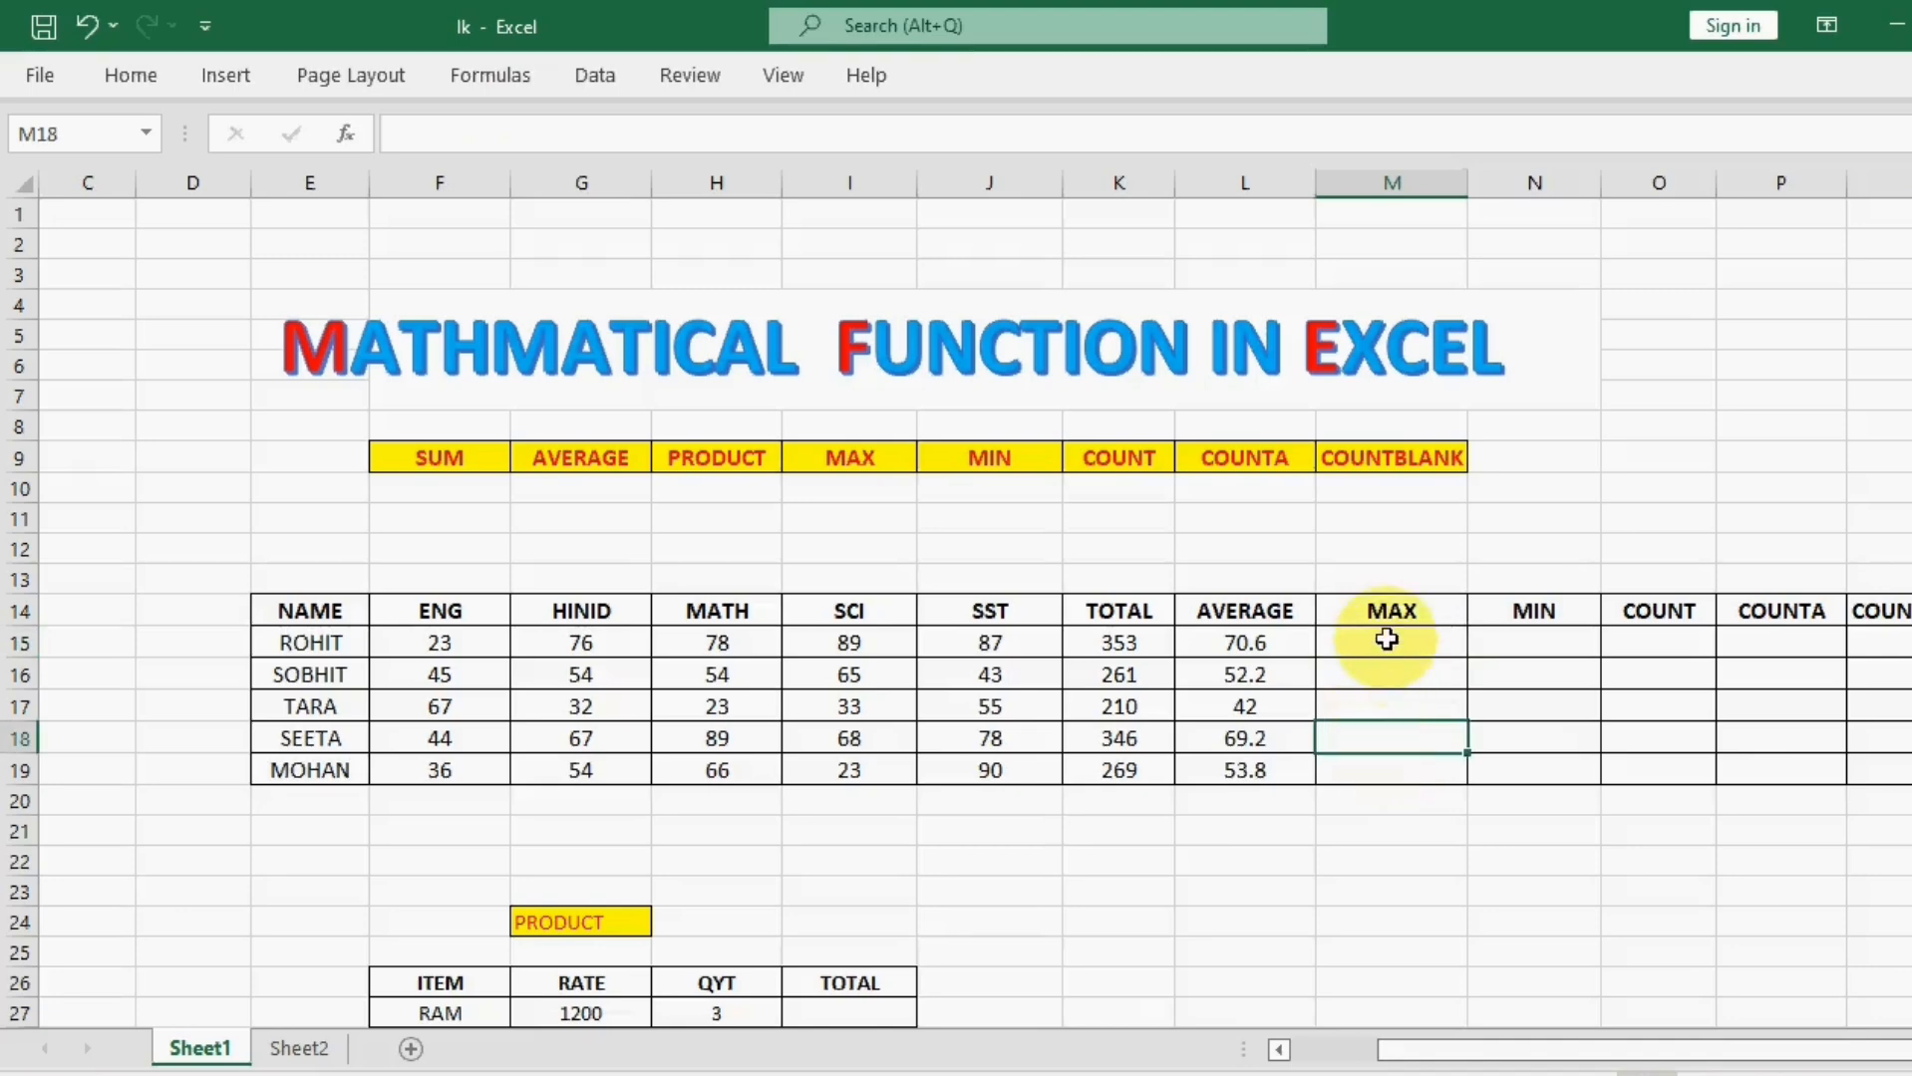
Step: Find the highest subject mark of the first student in cell M15 with =MAX(F15:J15)
left_click(1386, 640)
type("=M")
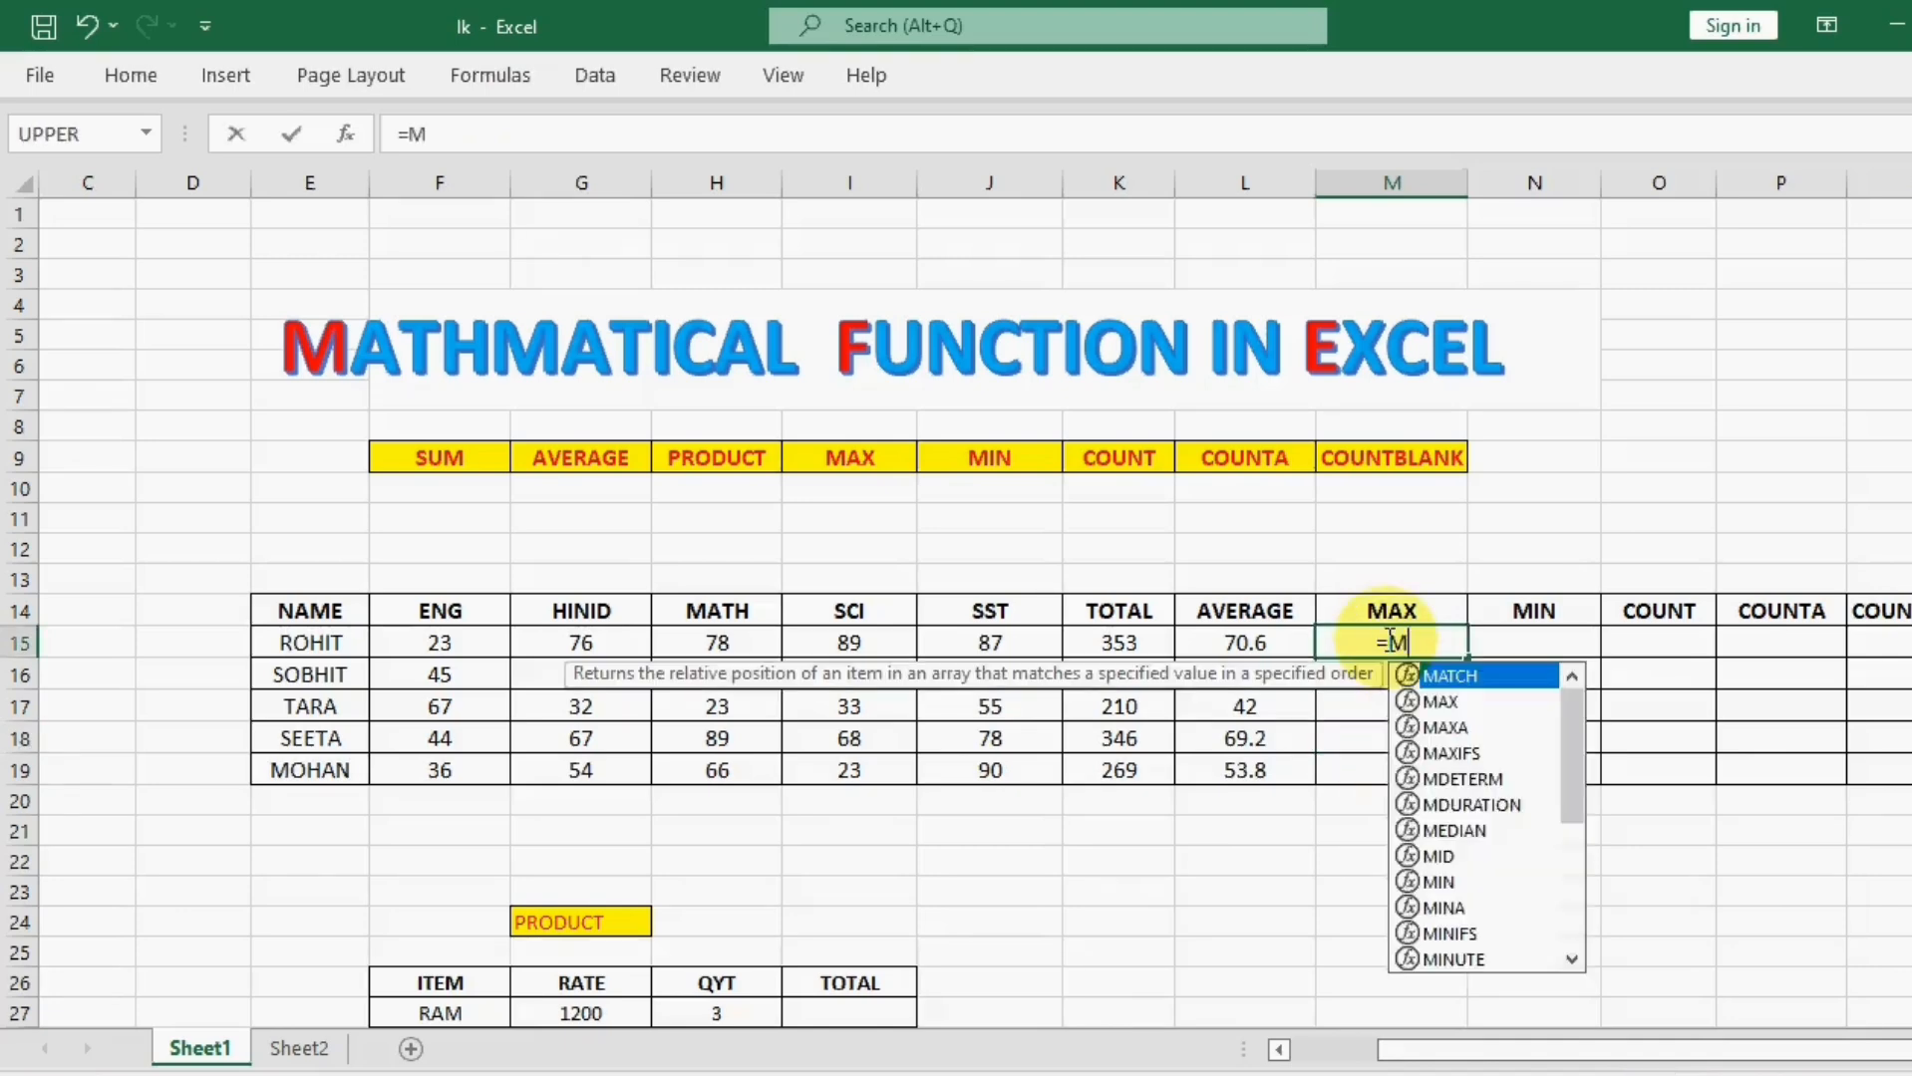
type("AX(")
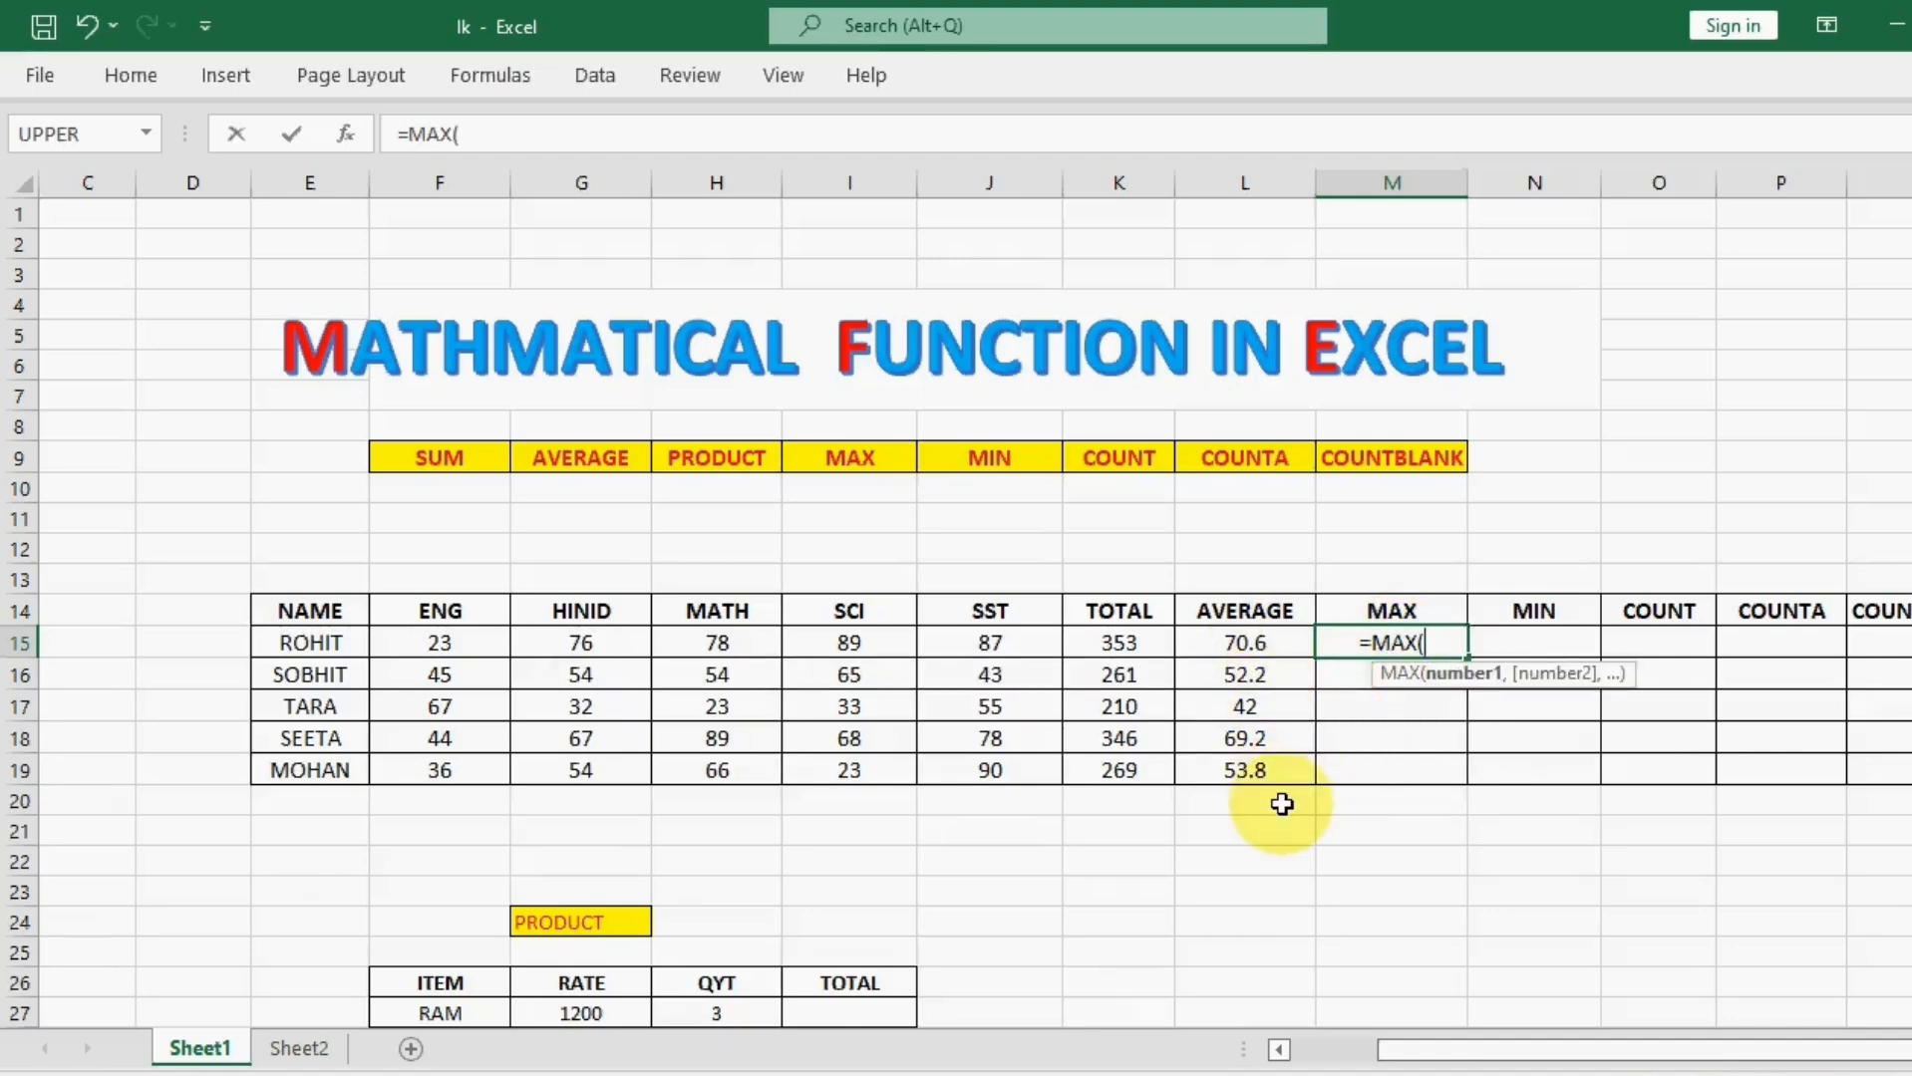
left_click_drag(433, 638, 947, 634)
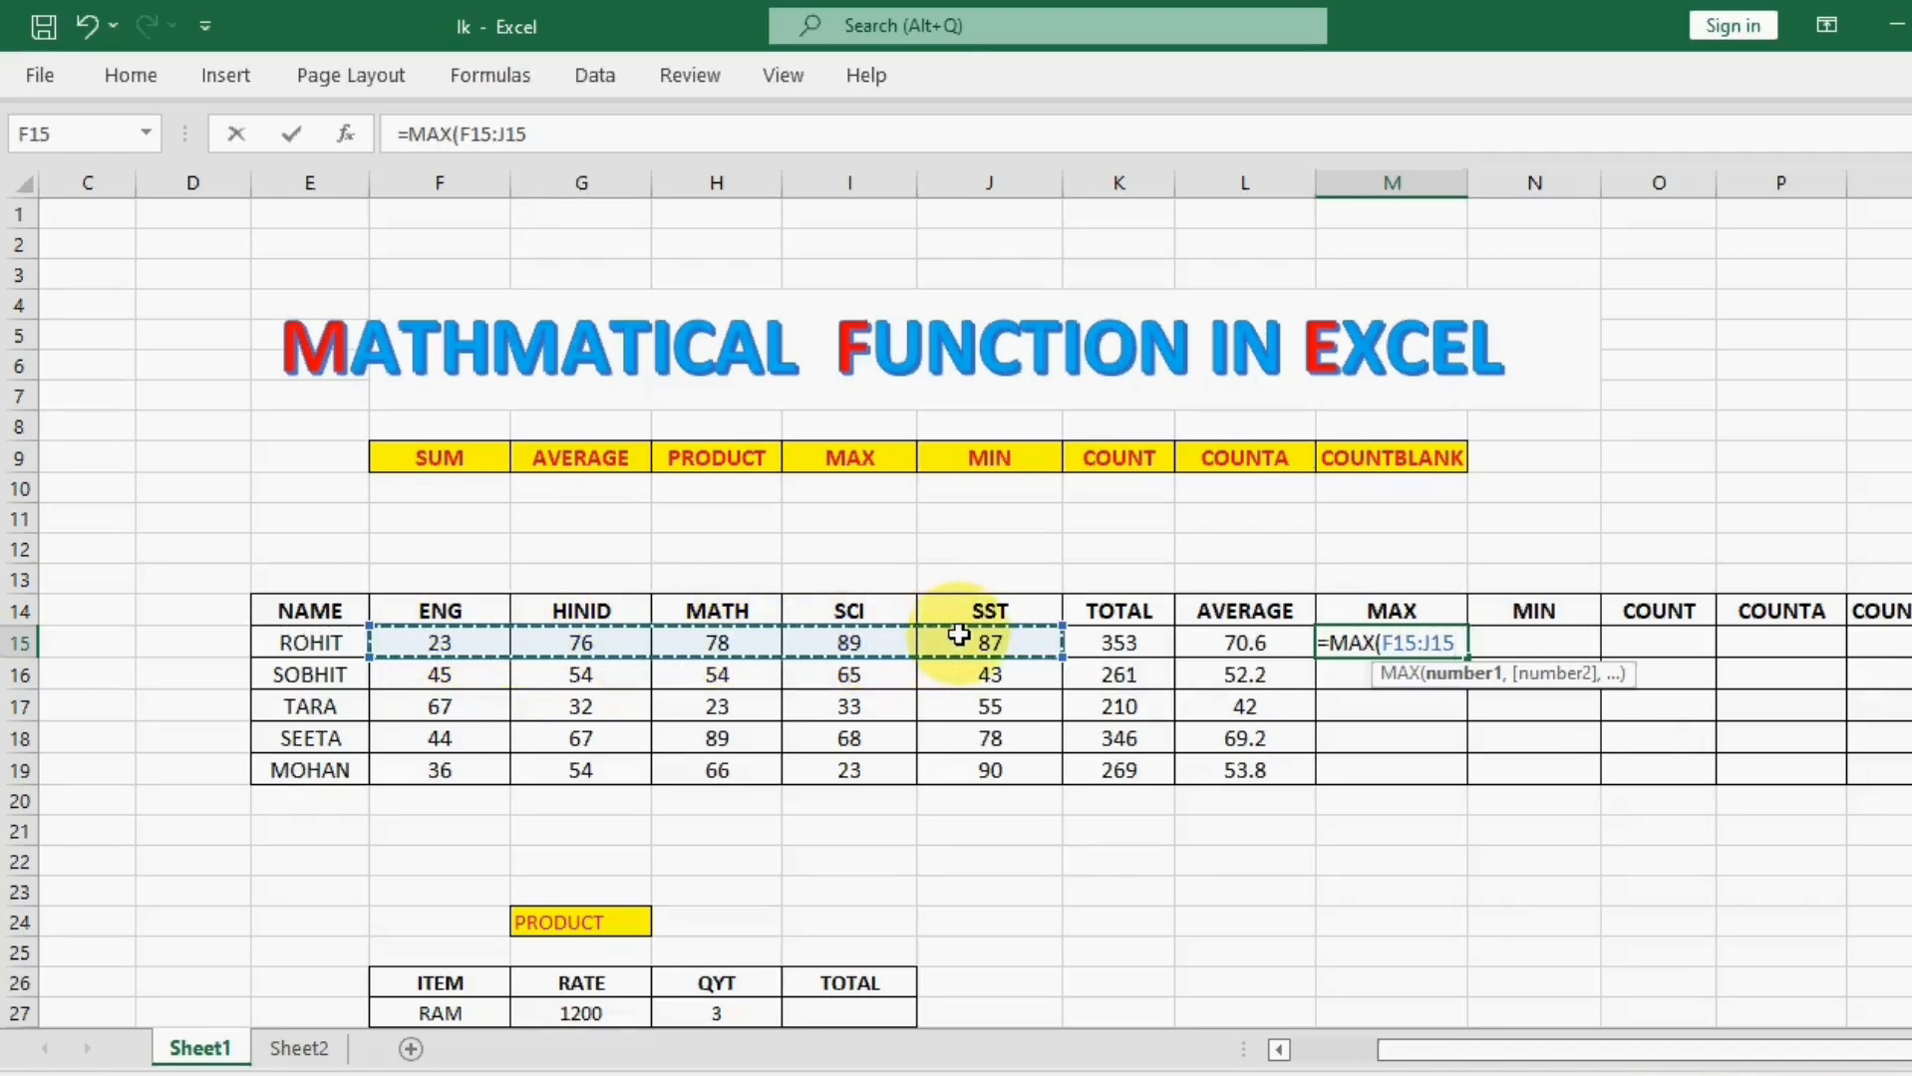
type(")")
key("Return")
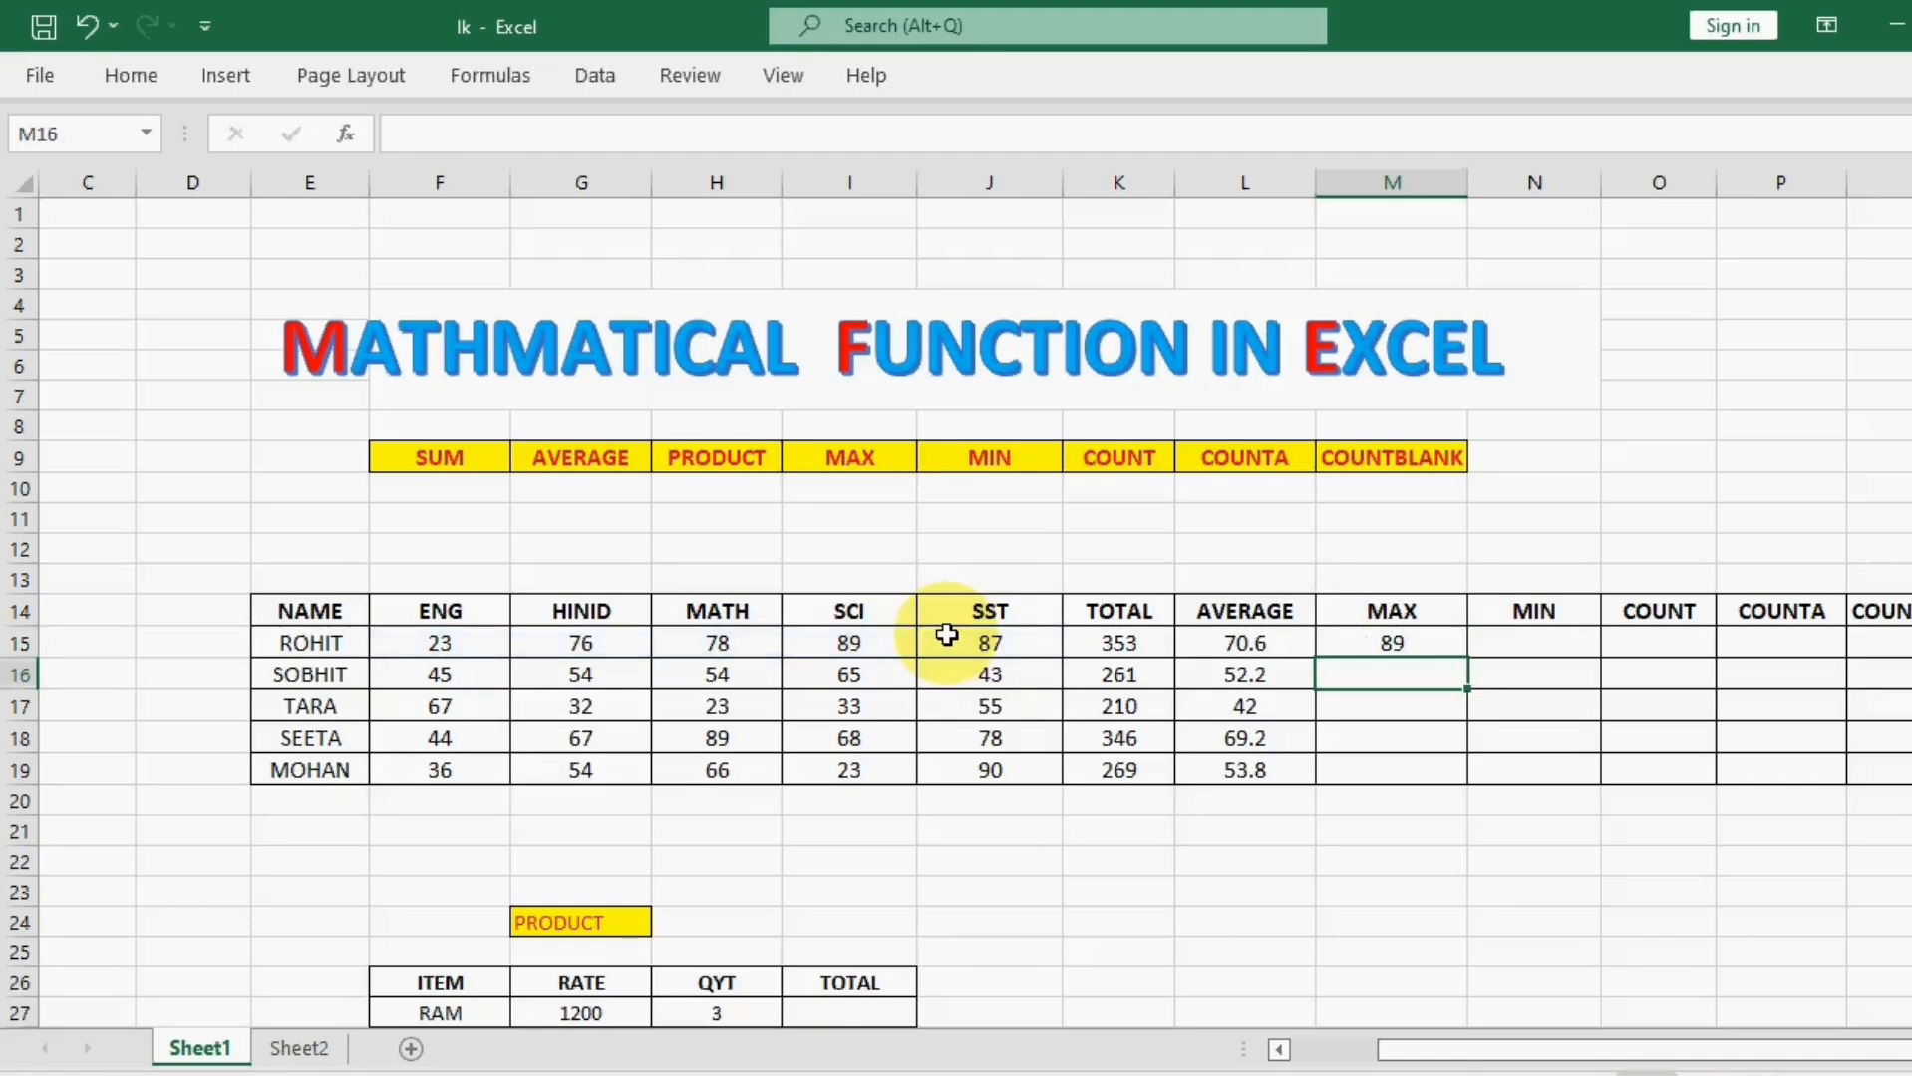
left_click(1422, 645)
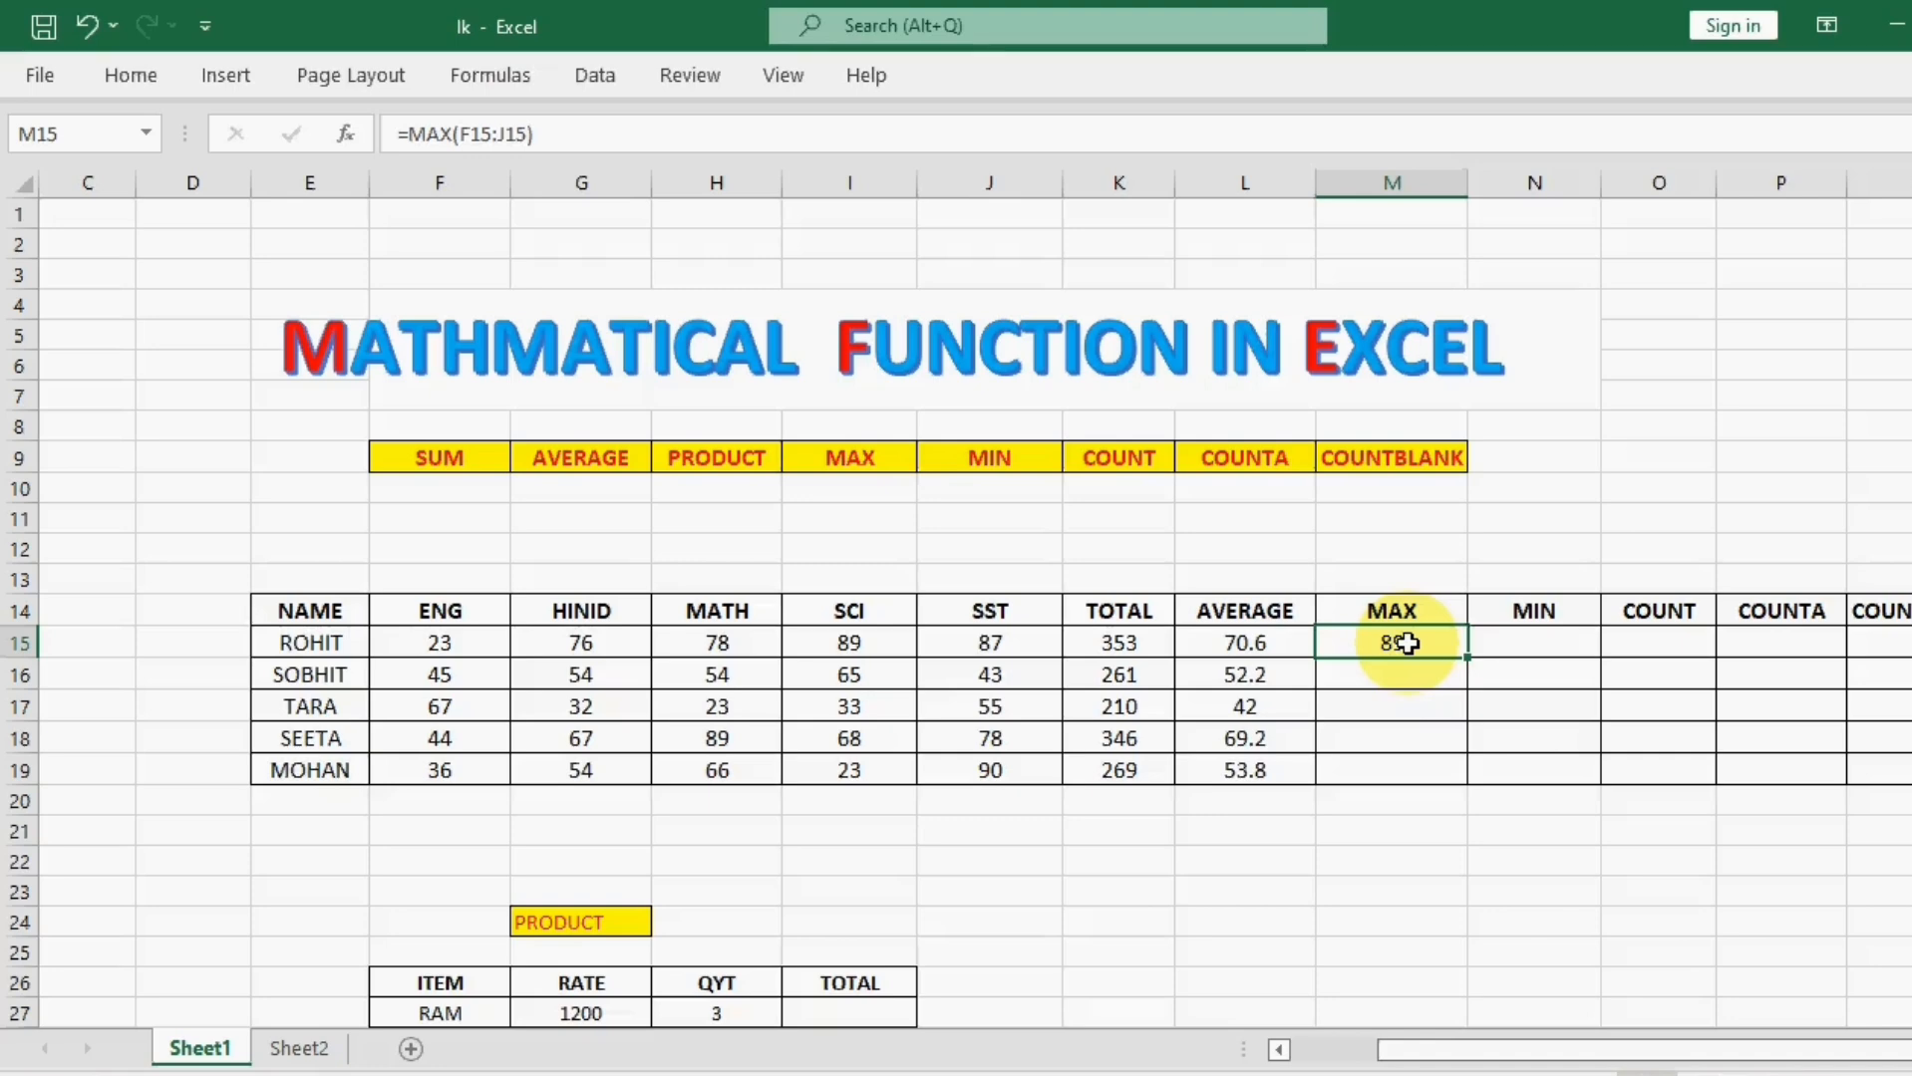
Step: Find the lowest of the five averages in cell N15 with =MIN(L15:L19)
left_click(1547, 649)
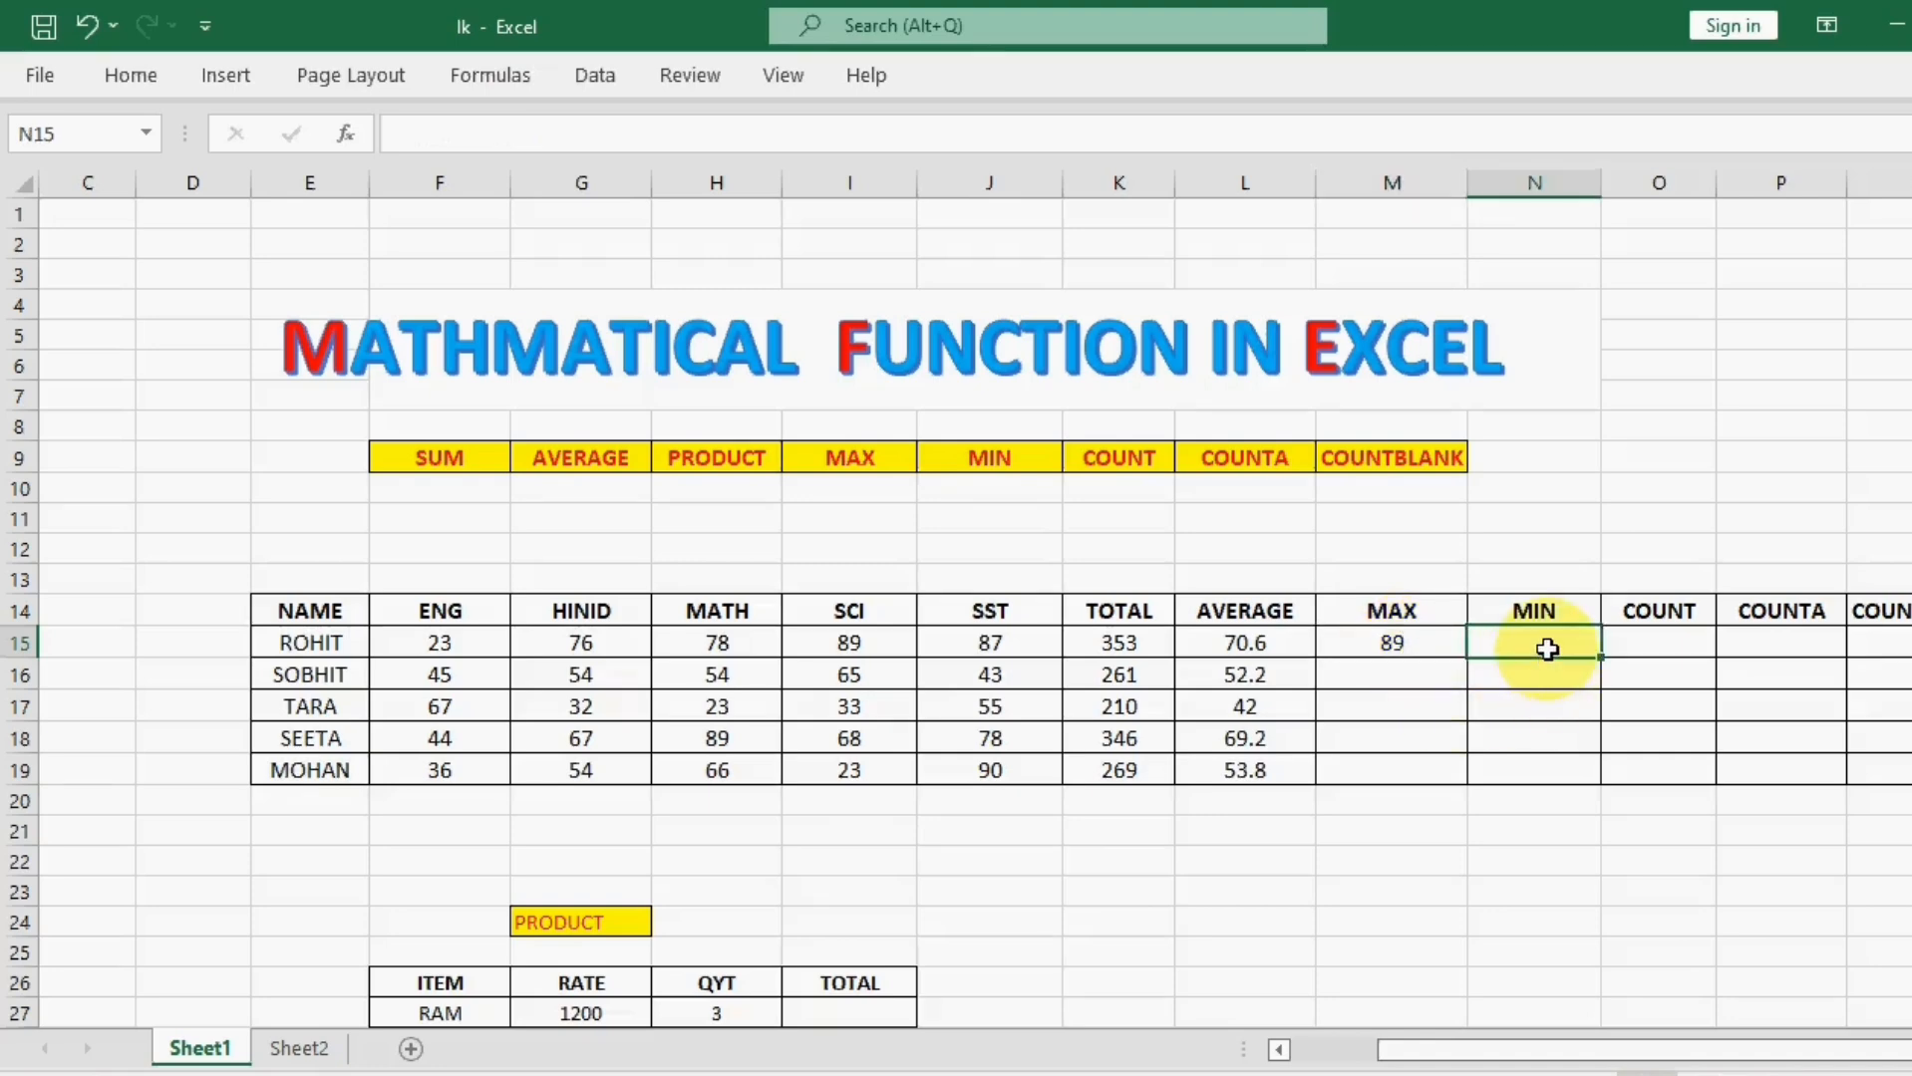
type("=MIN")
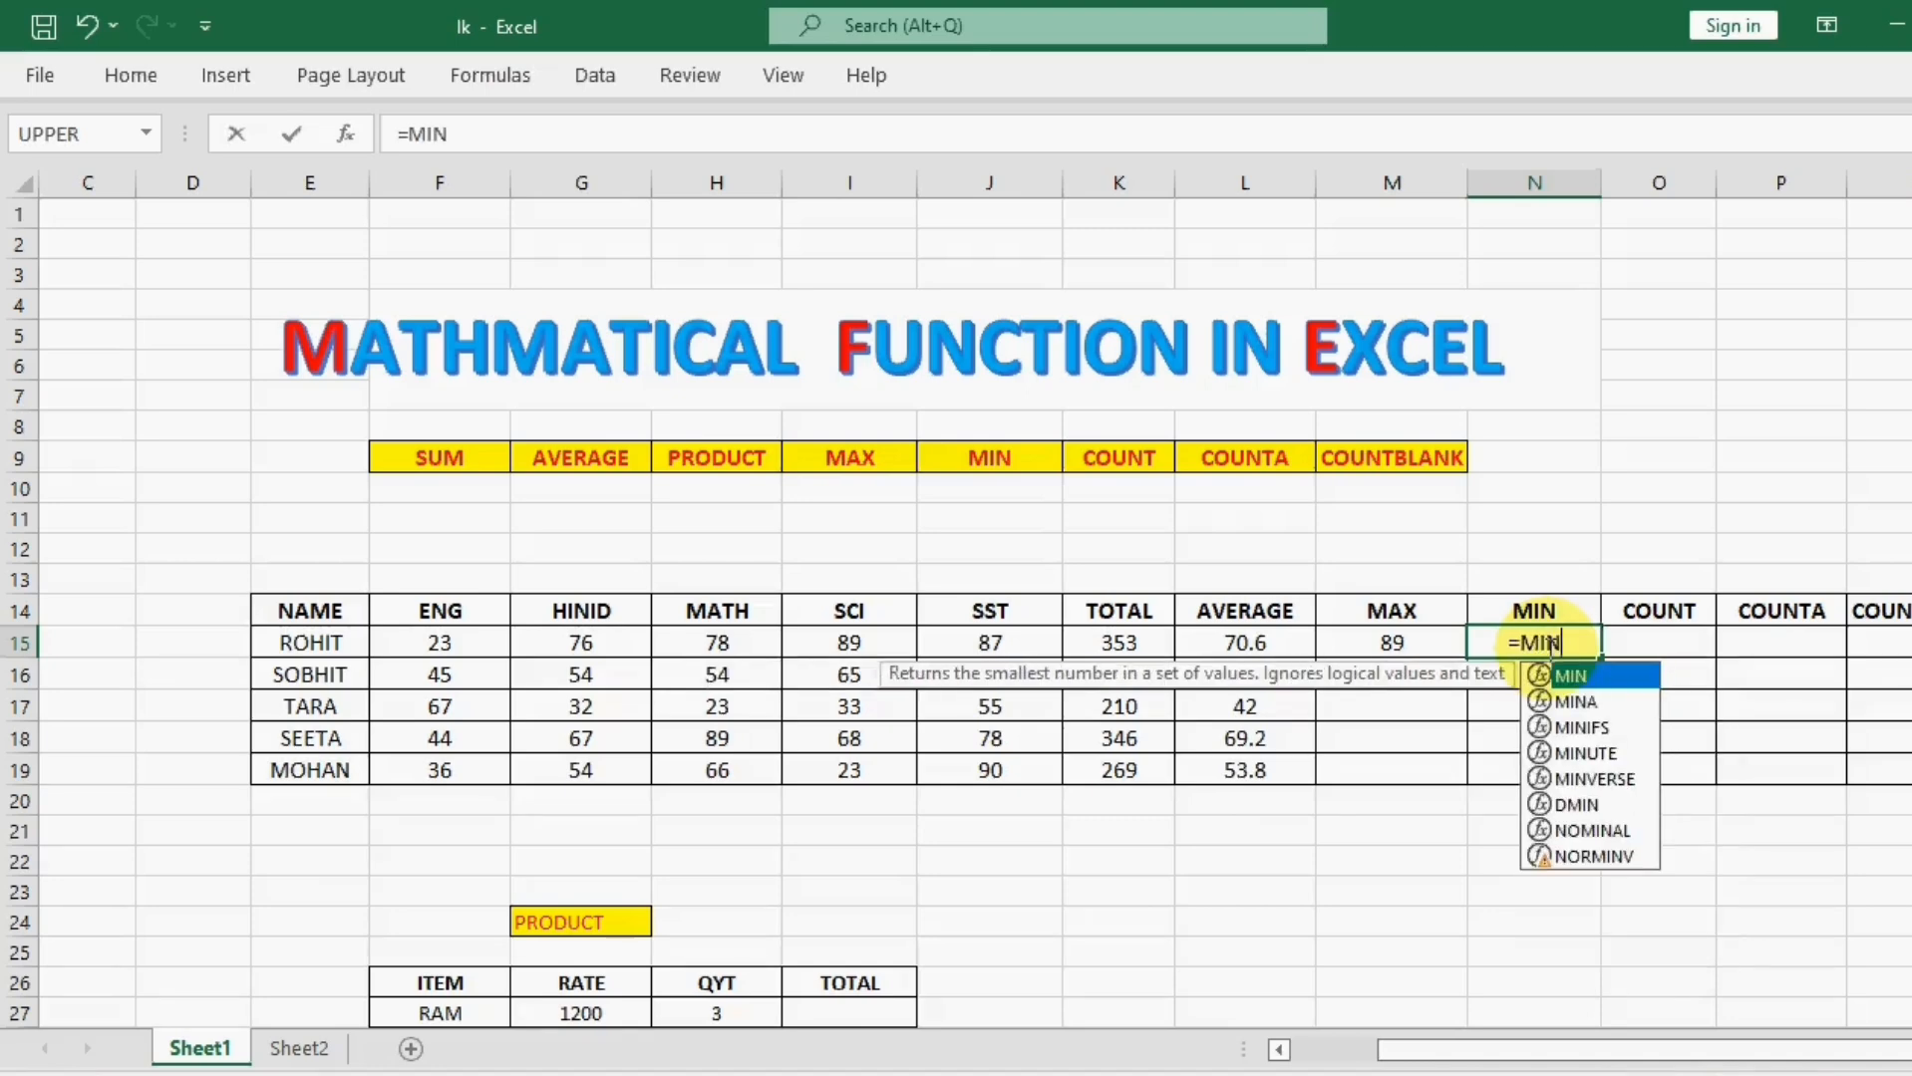
type("(")
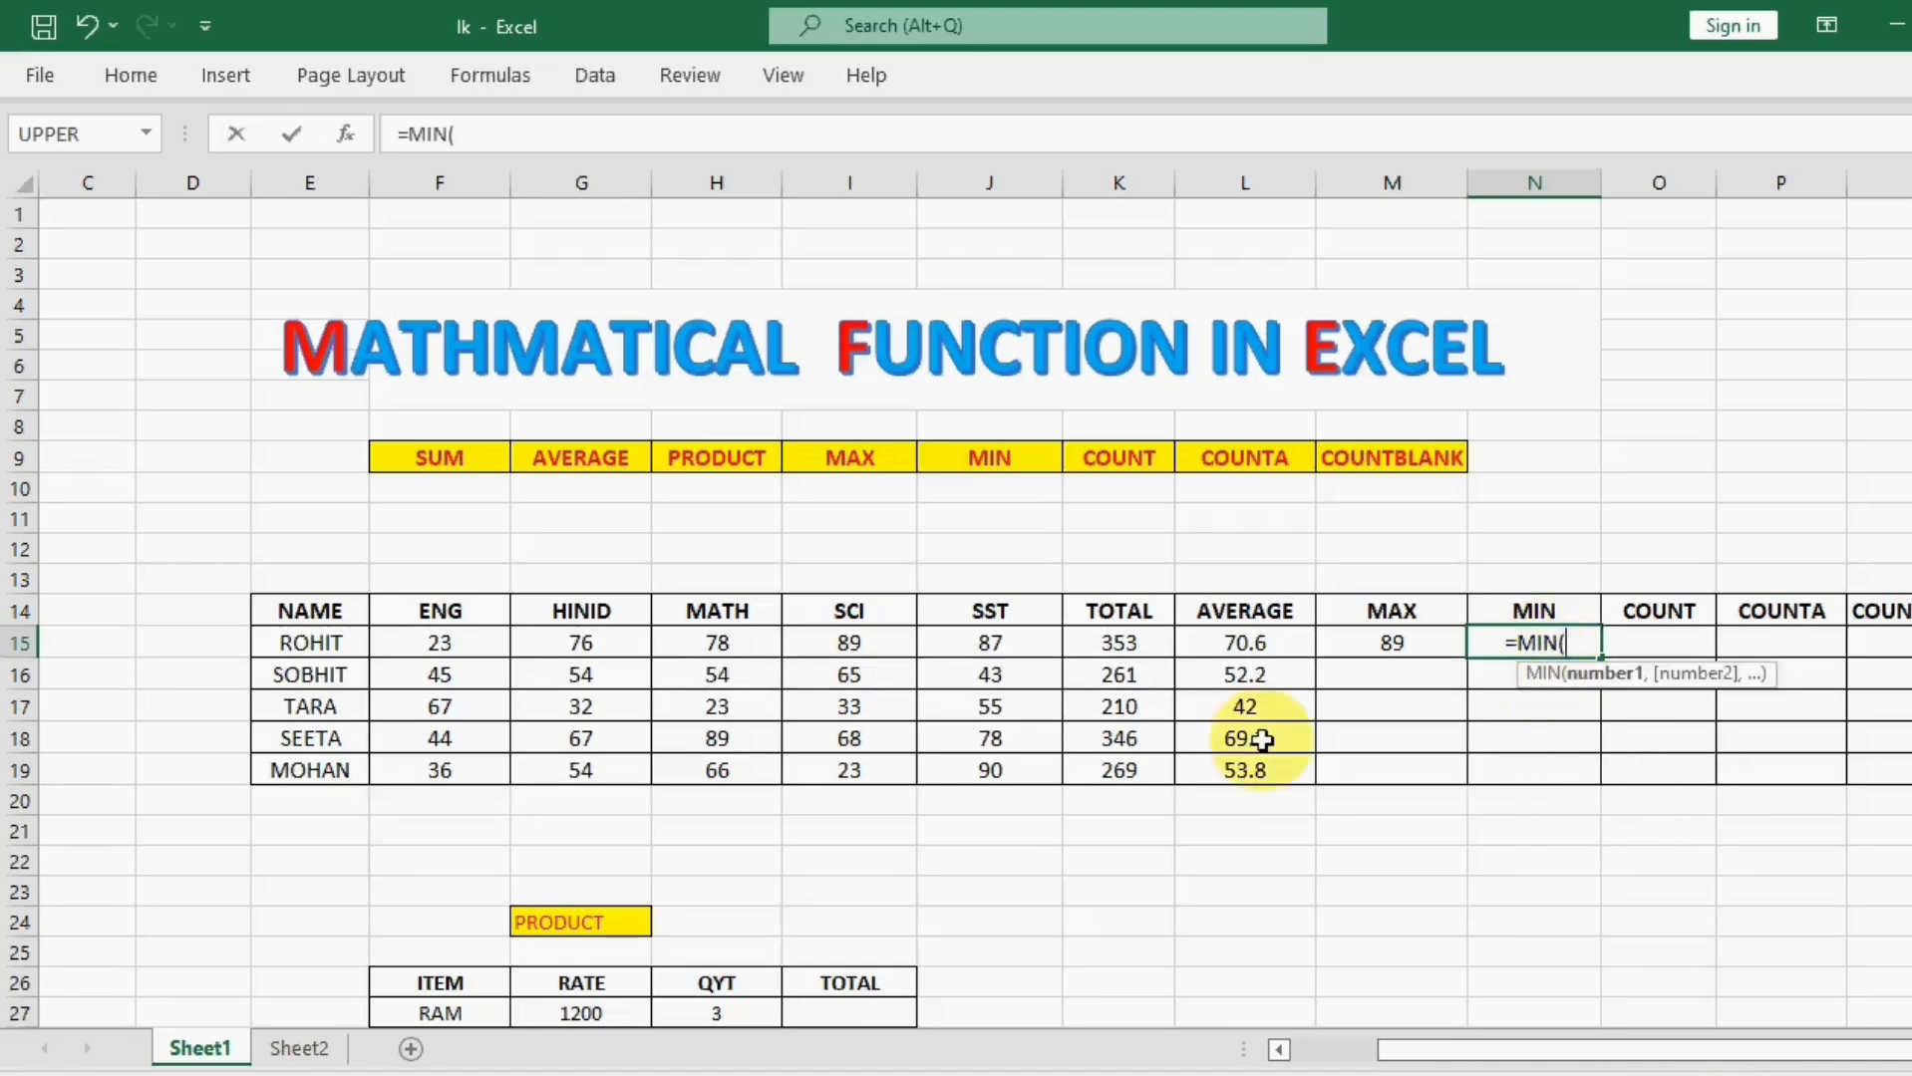
left_click_drag(1235, 643, 1241, 764)
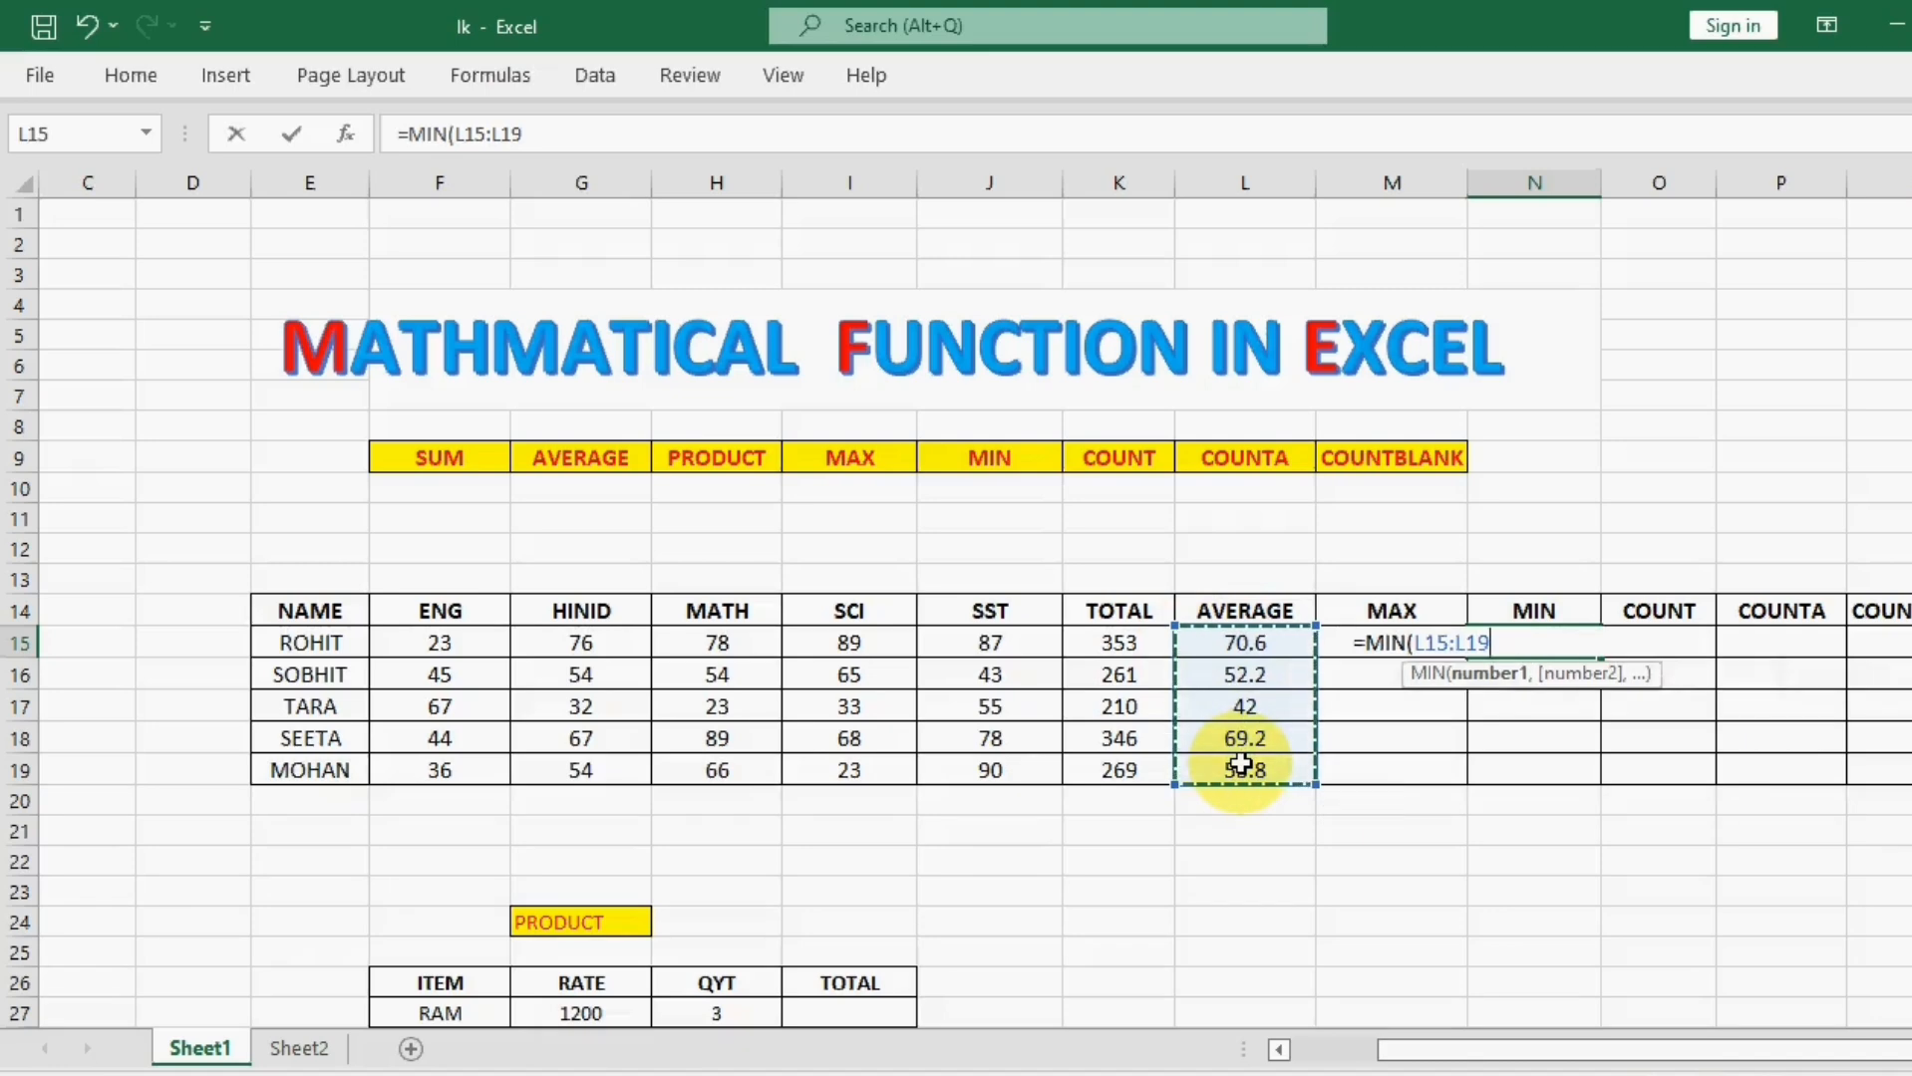
type(")")
key("Return")
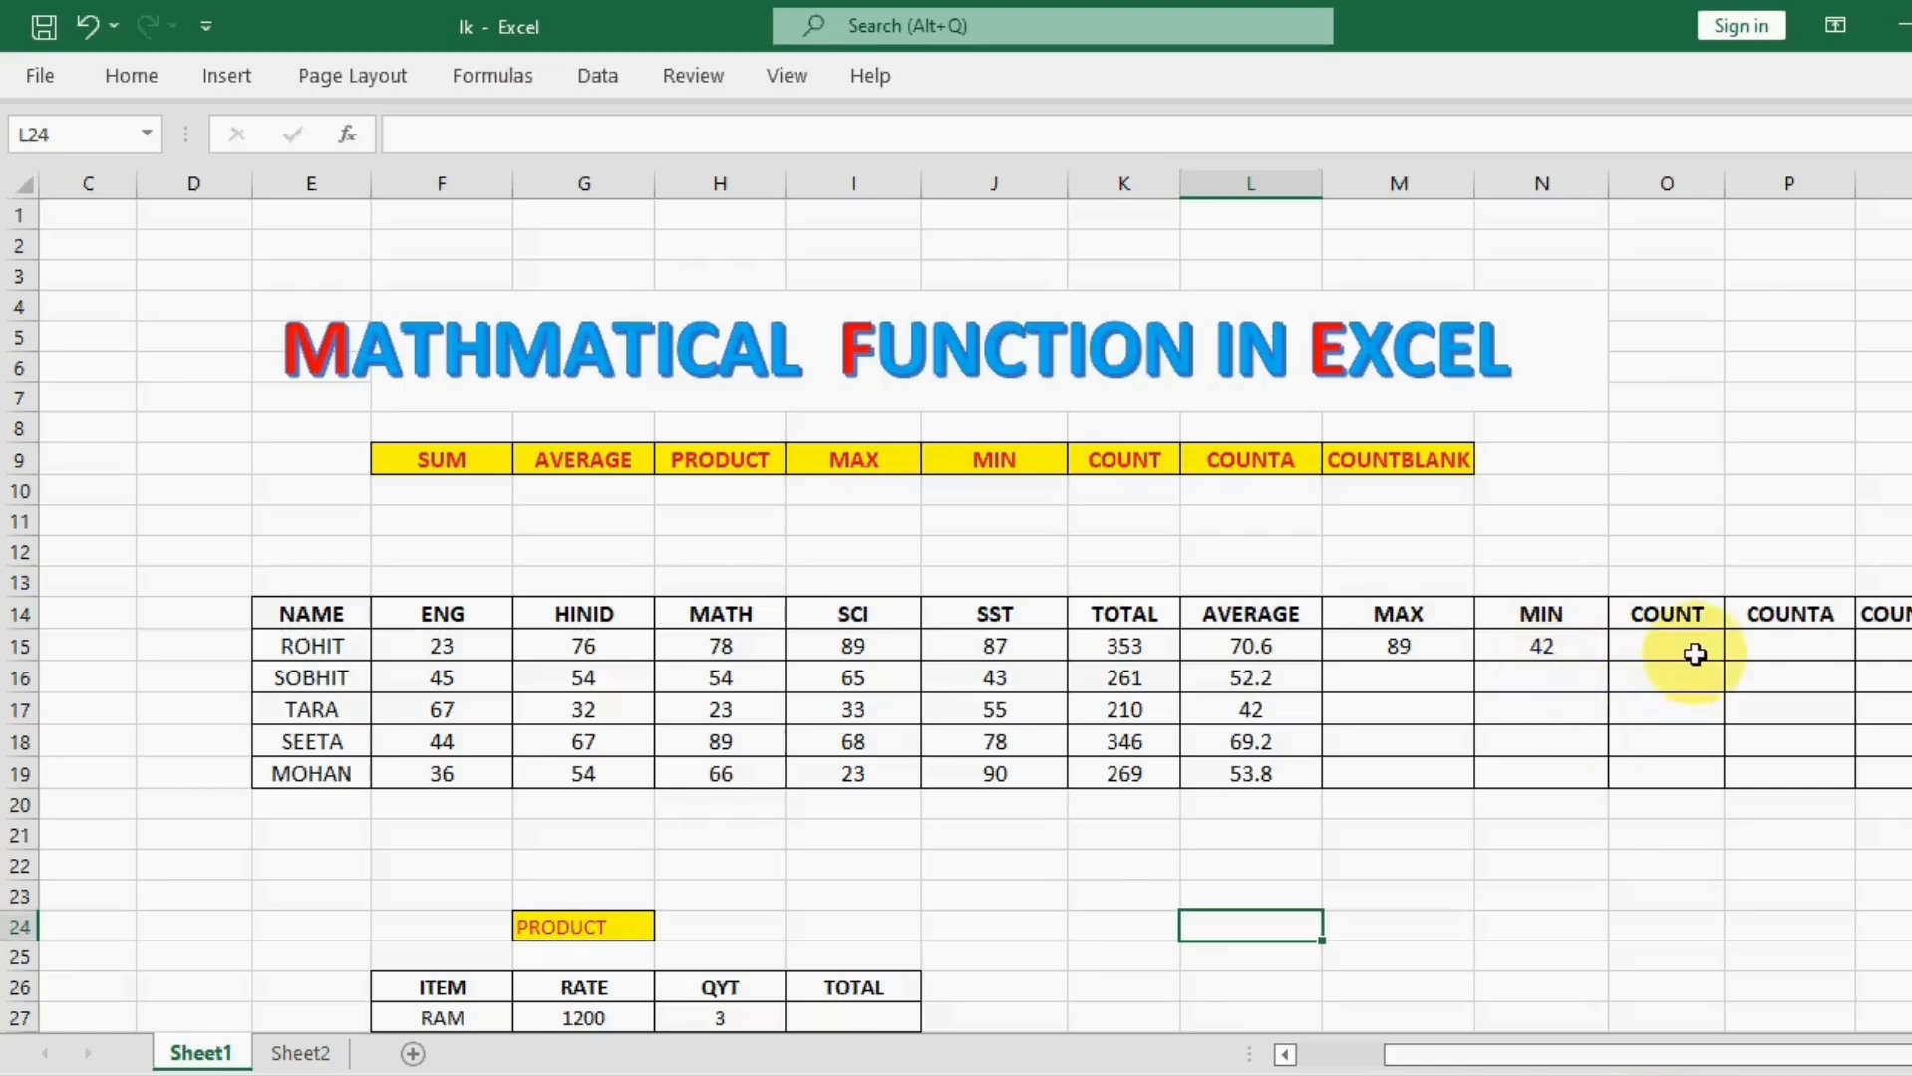
Step: Count the numeric cells of the first student's row in cell O15 with =COUNT(E15:N15)
left_click(1701, 643)
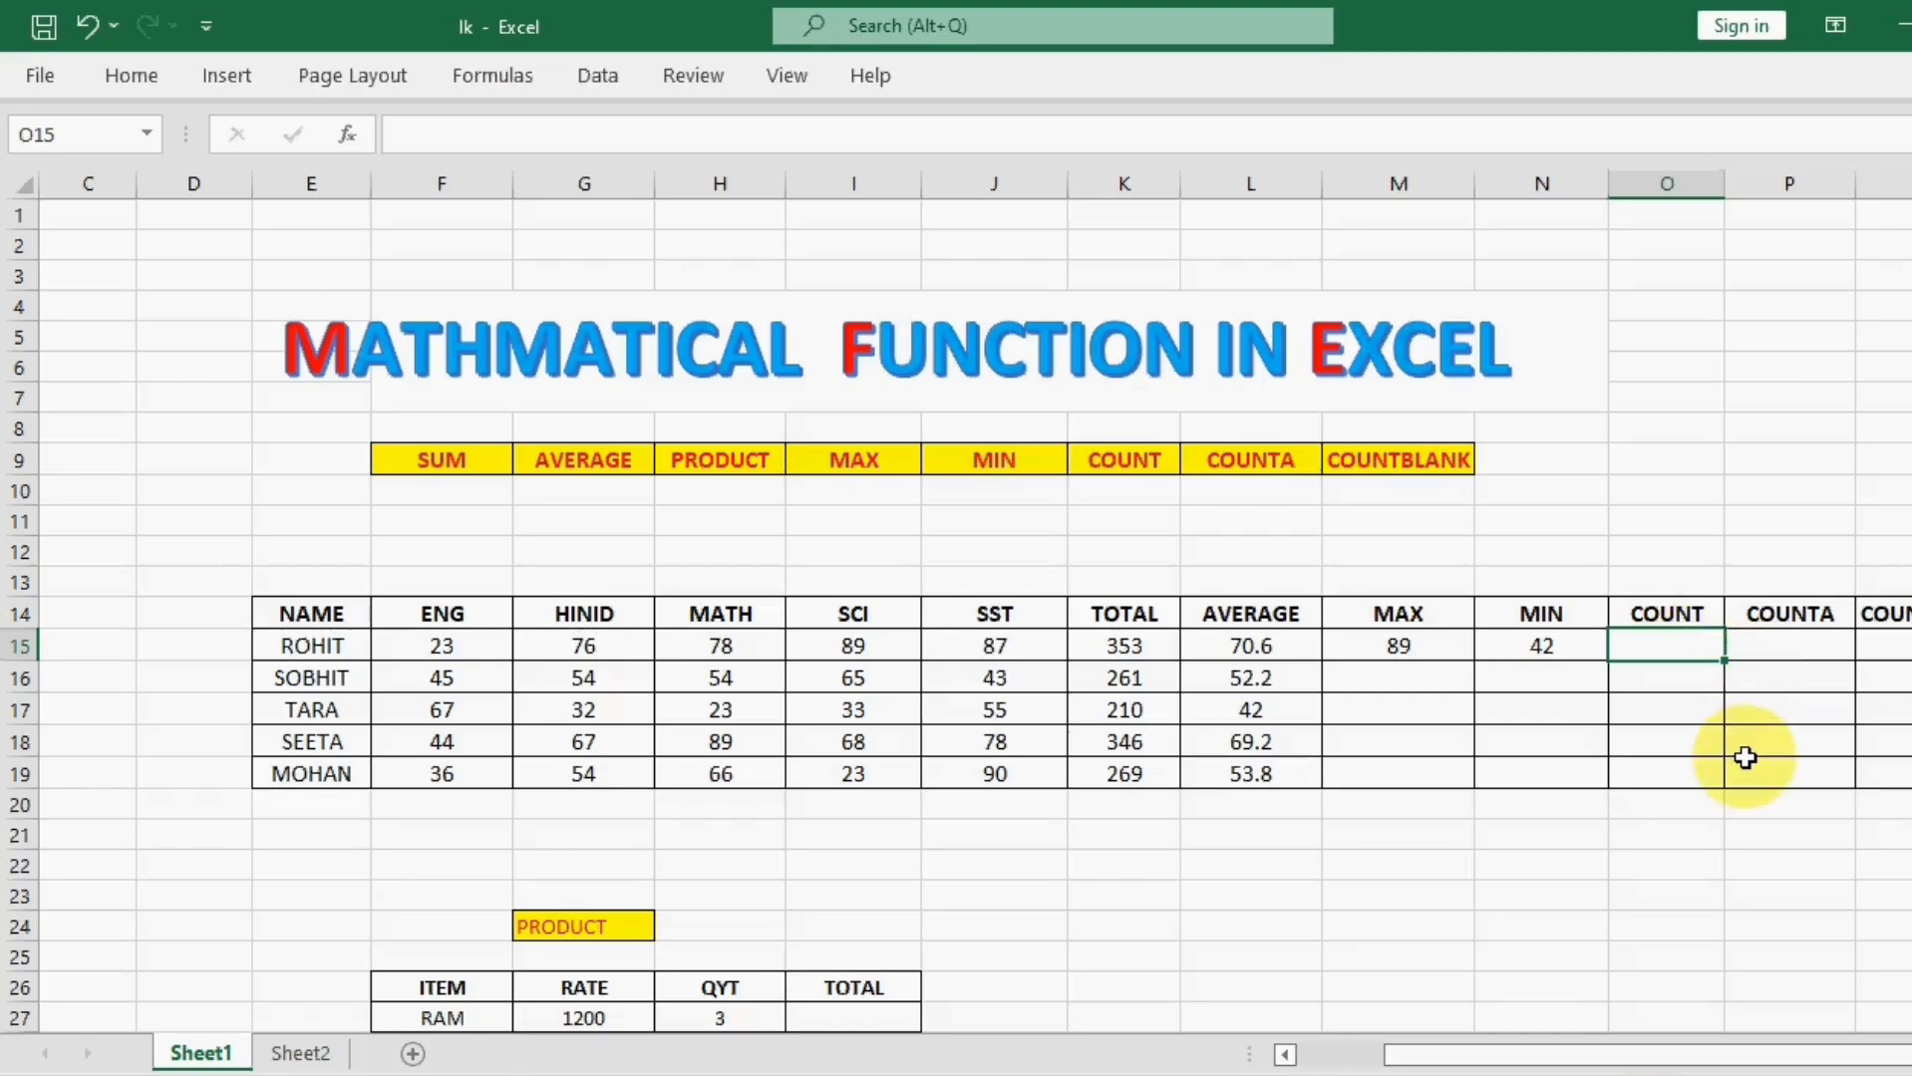
type("=COUNT")
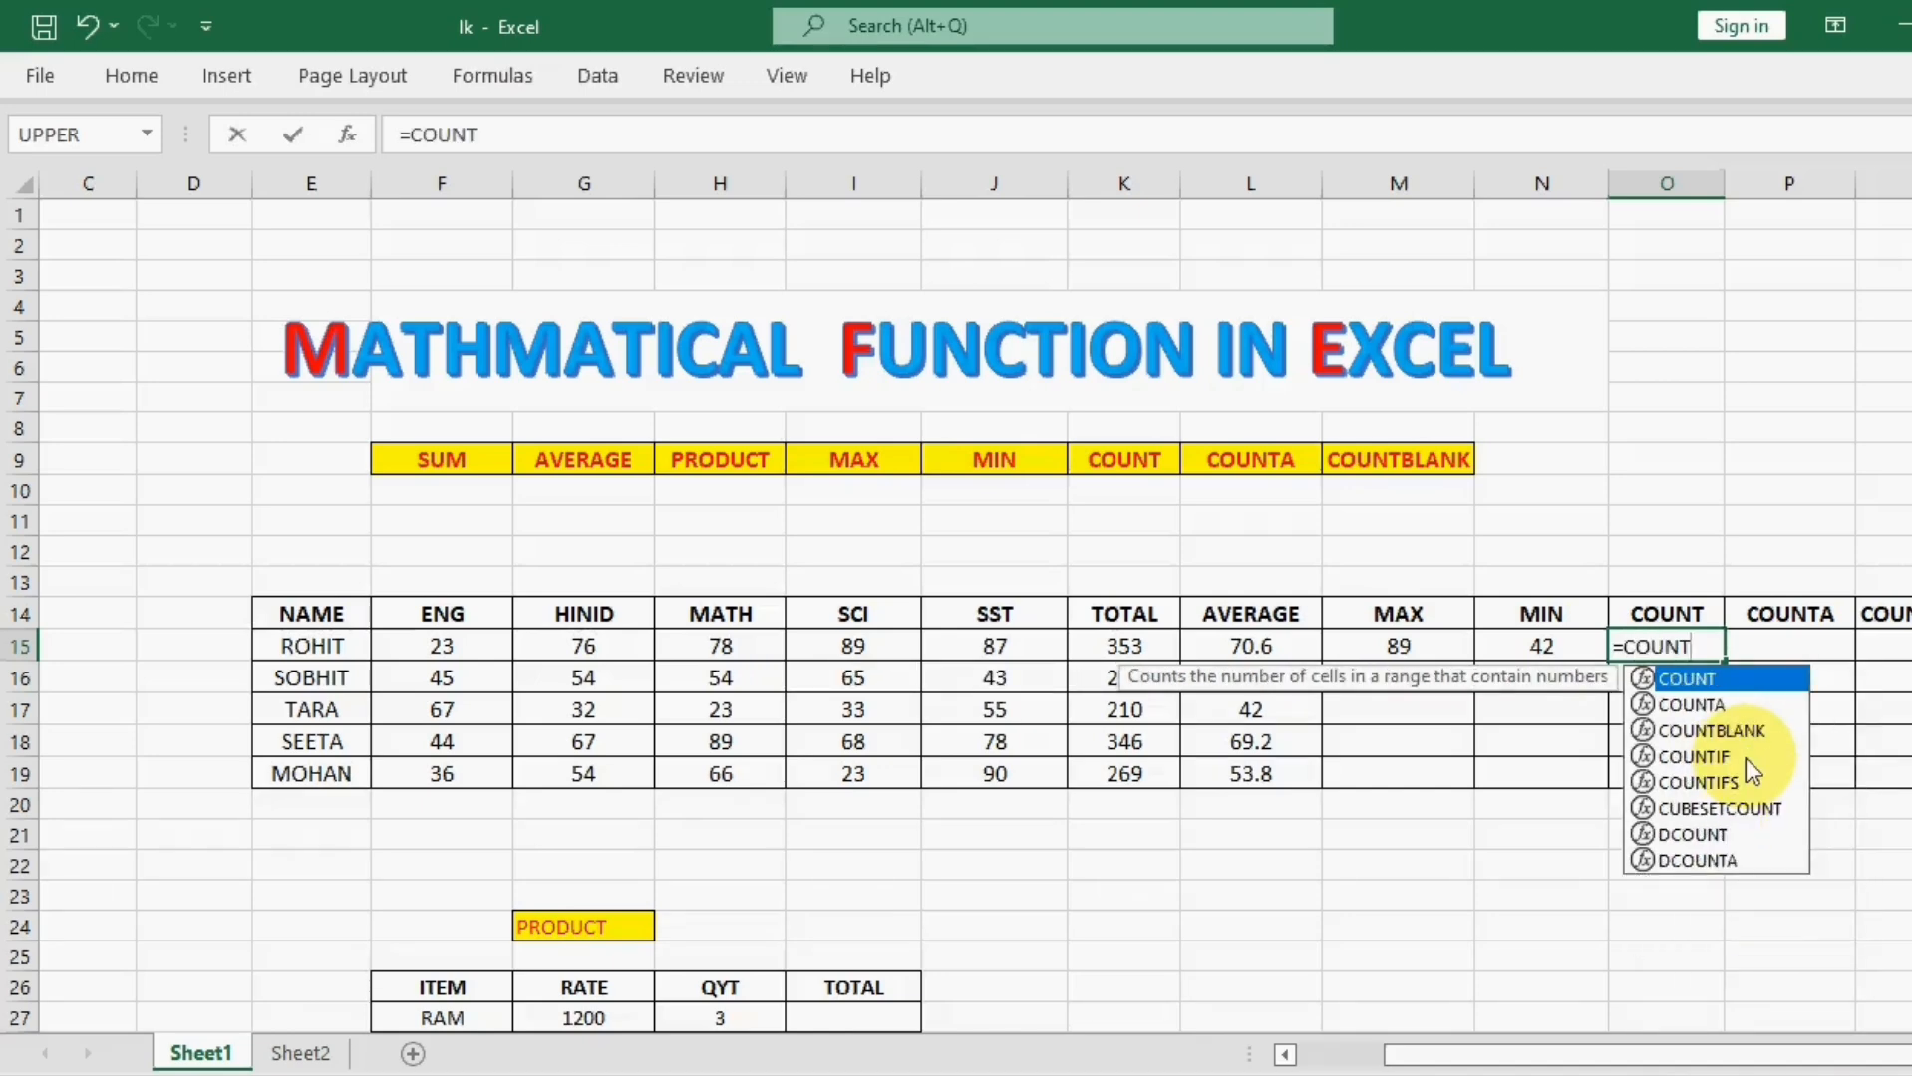
double_click(1717, 681)
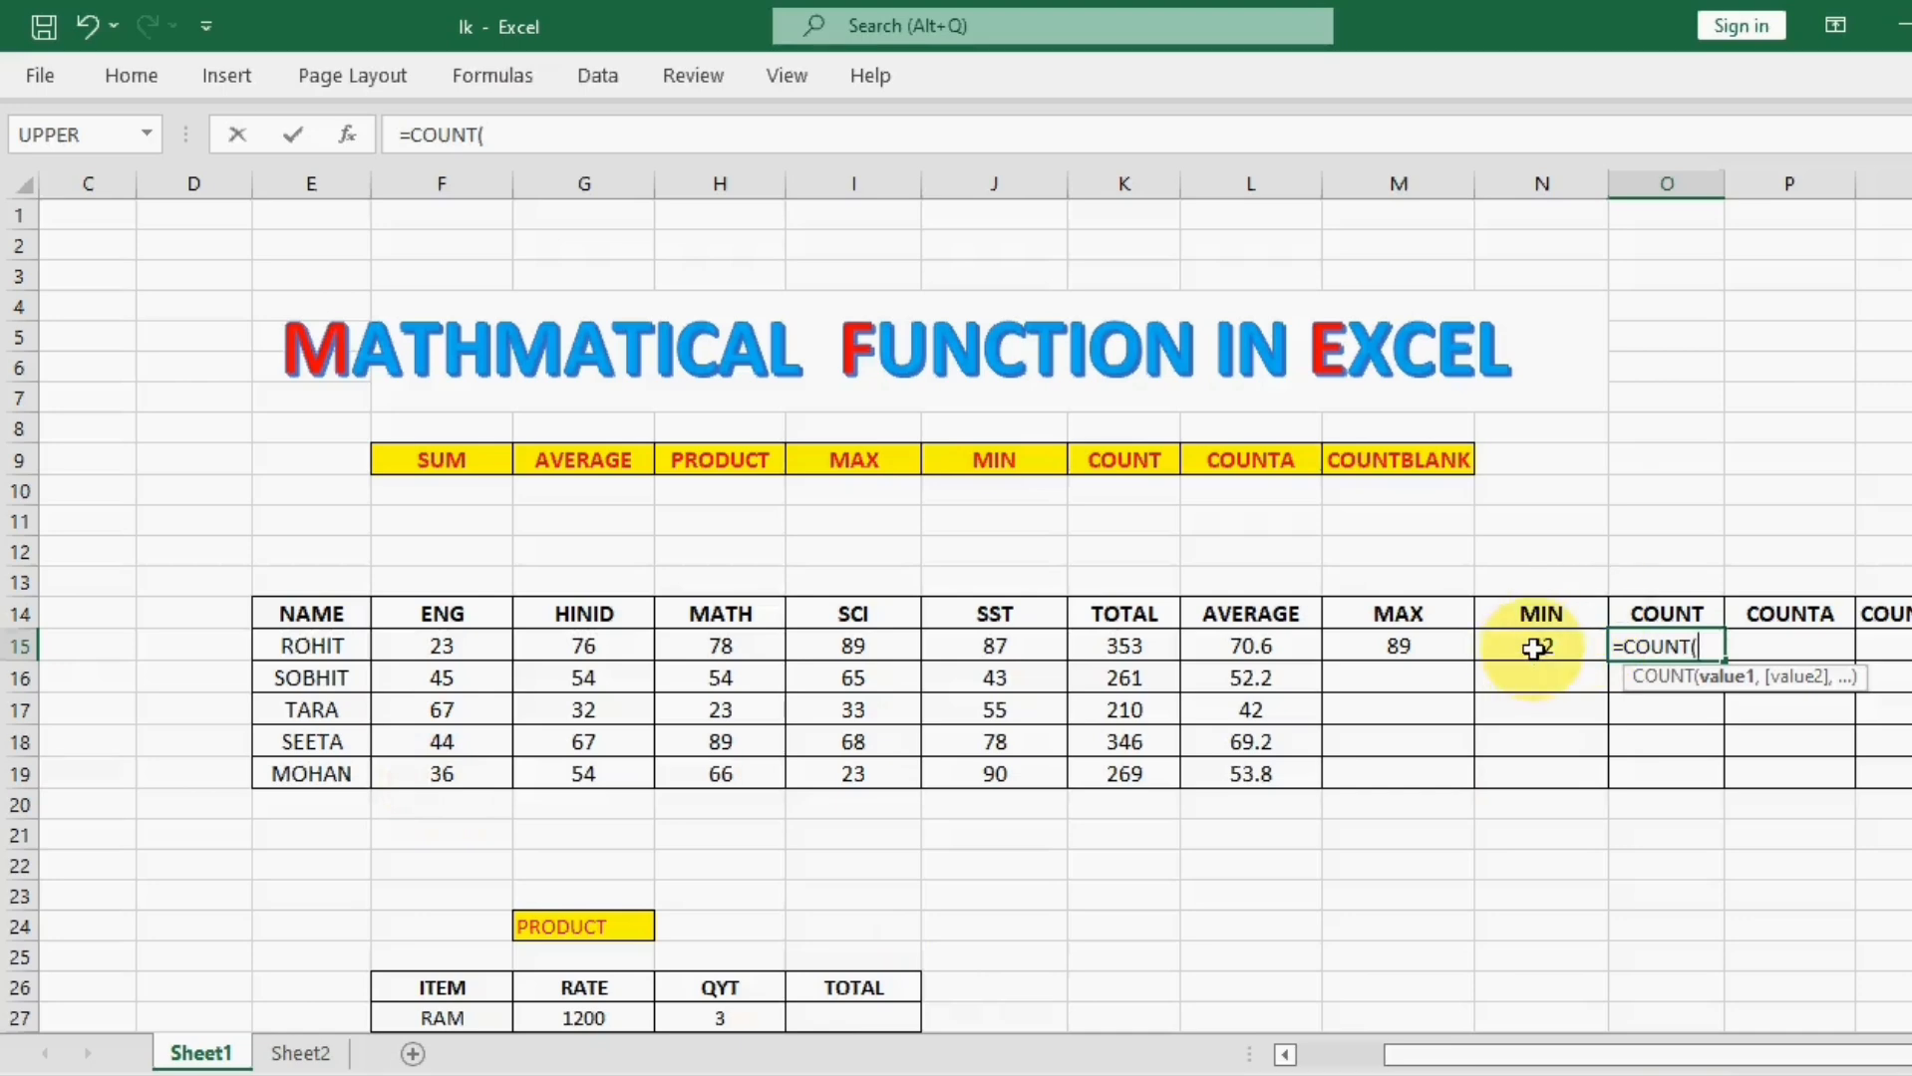
left_click_drag(309, 643, 1540, 646)
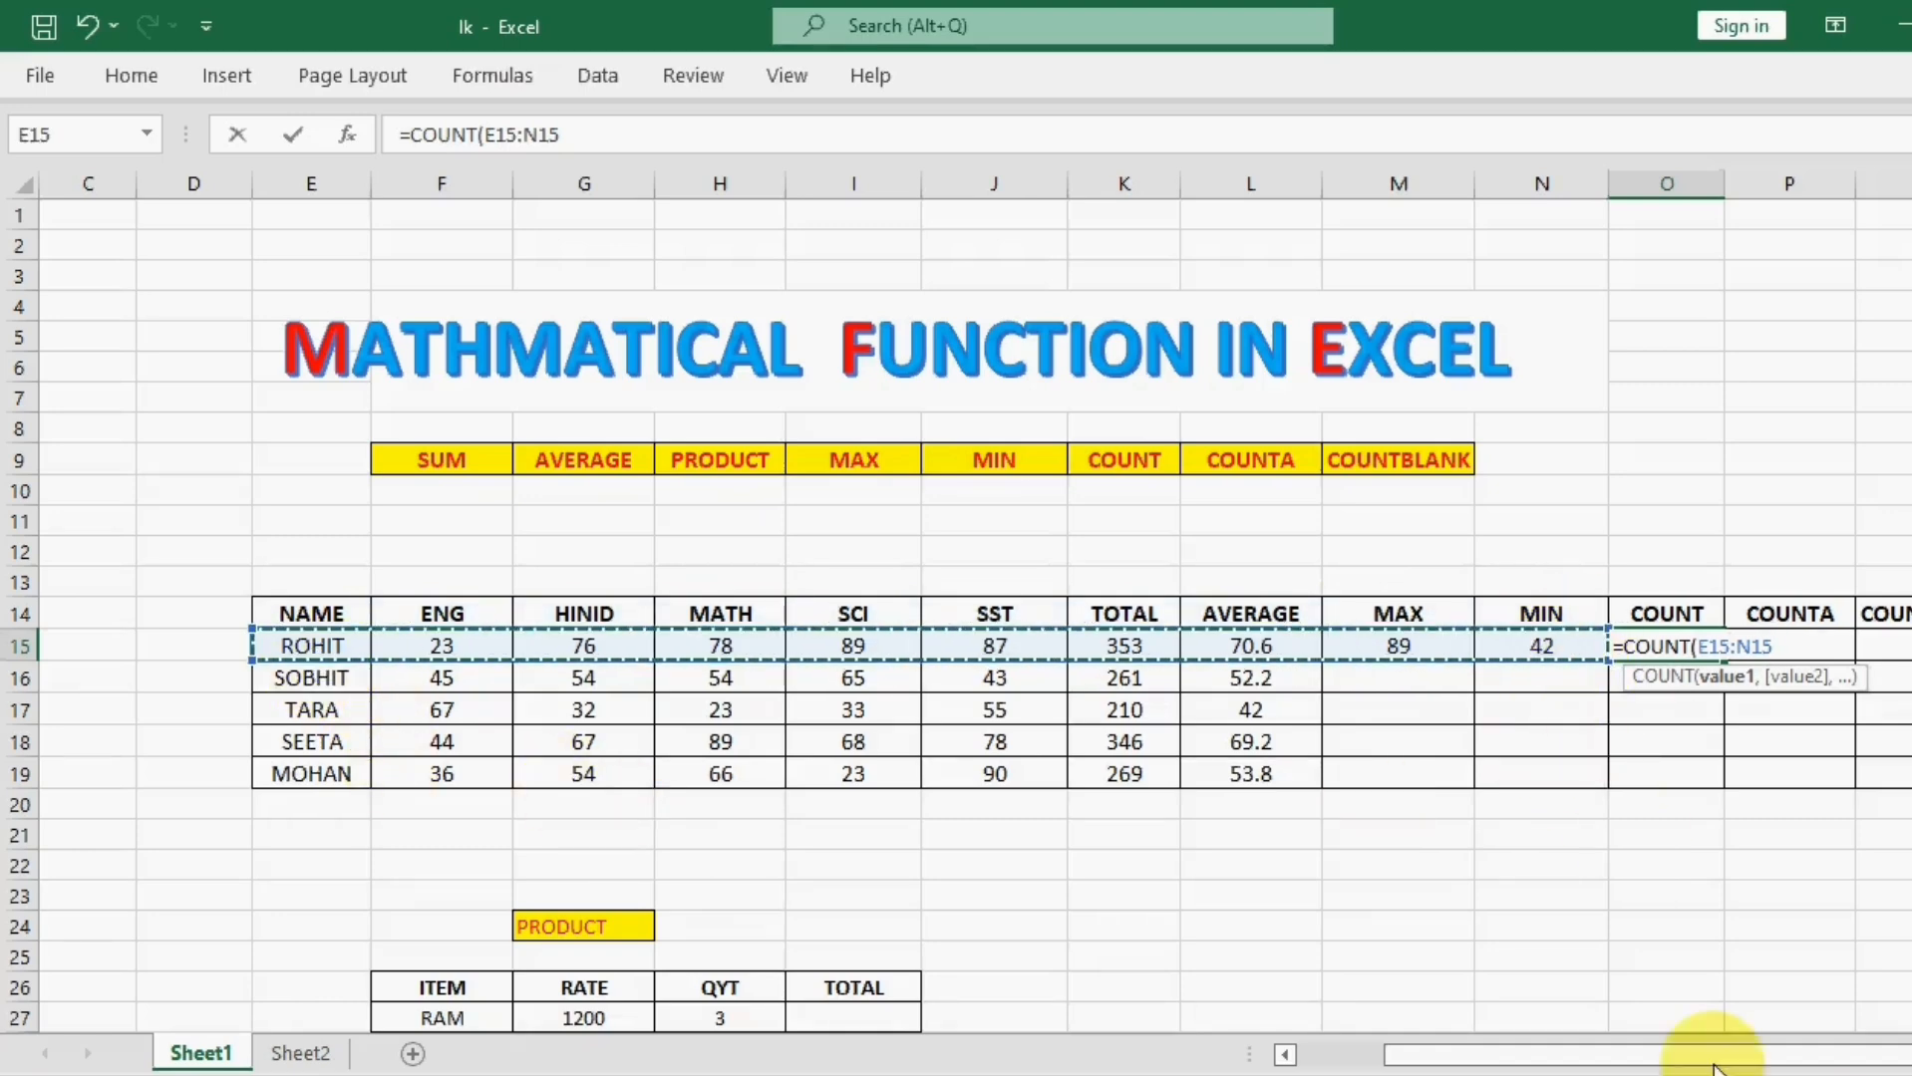
key("Return")
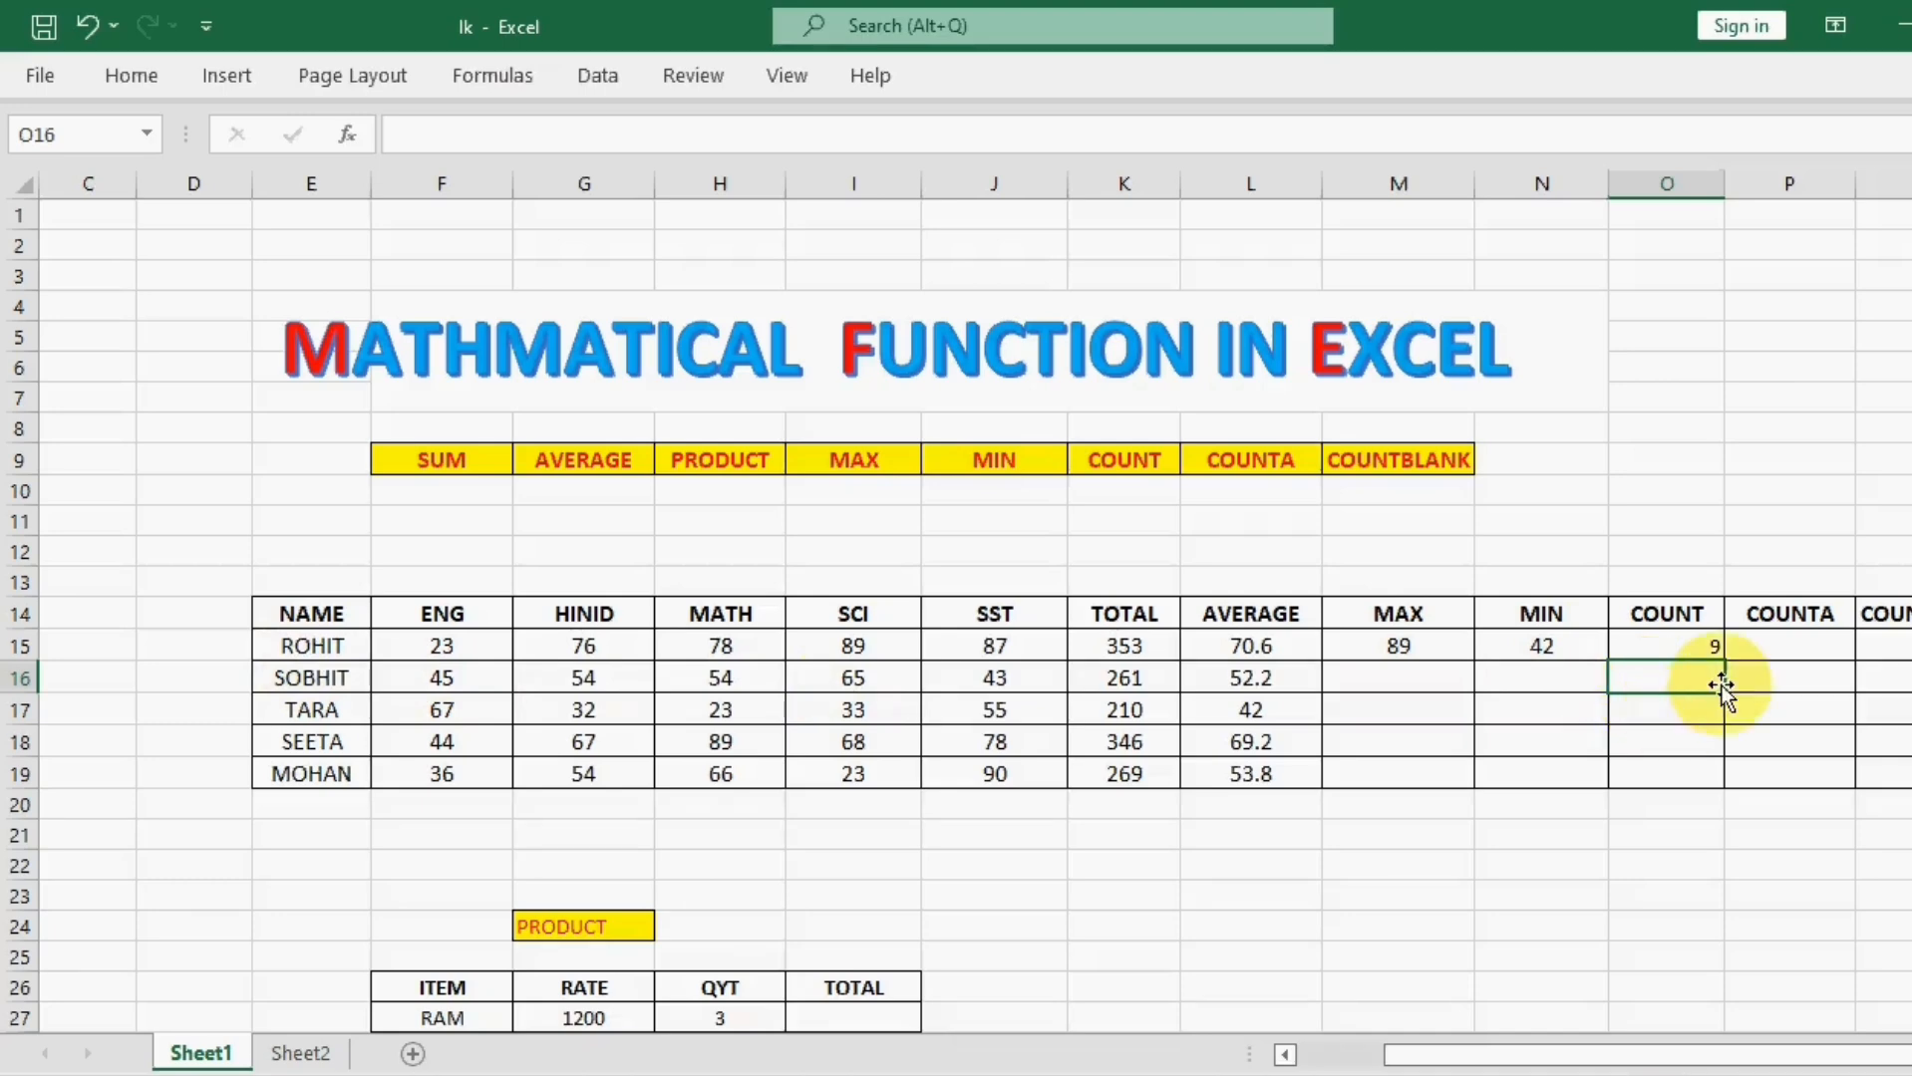
Step: Examine the COUNT formula in O15 against the number cells and the name cell in row 15
left_click(1704, 648)
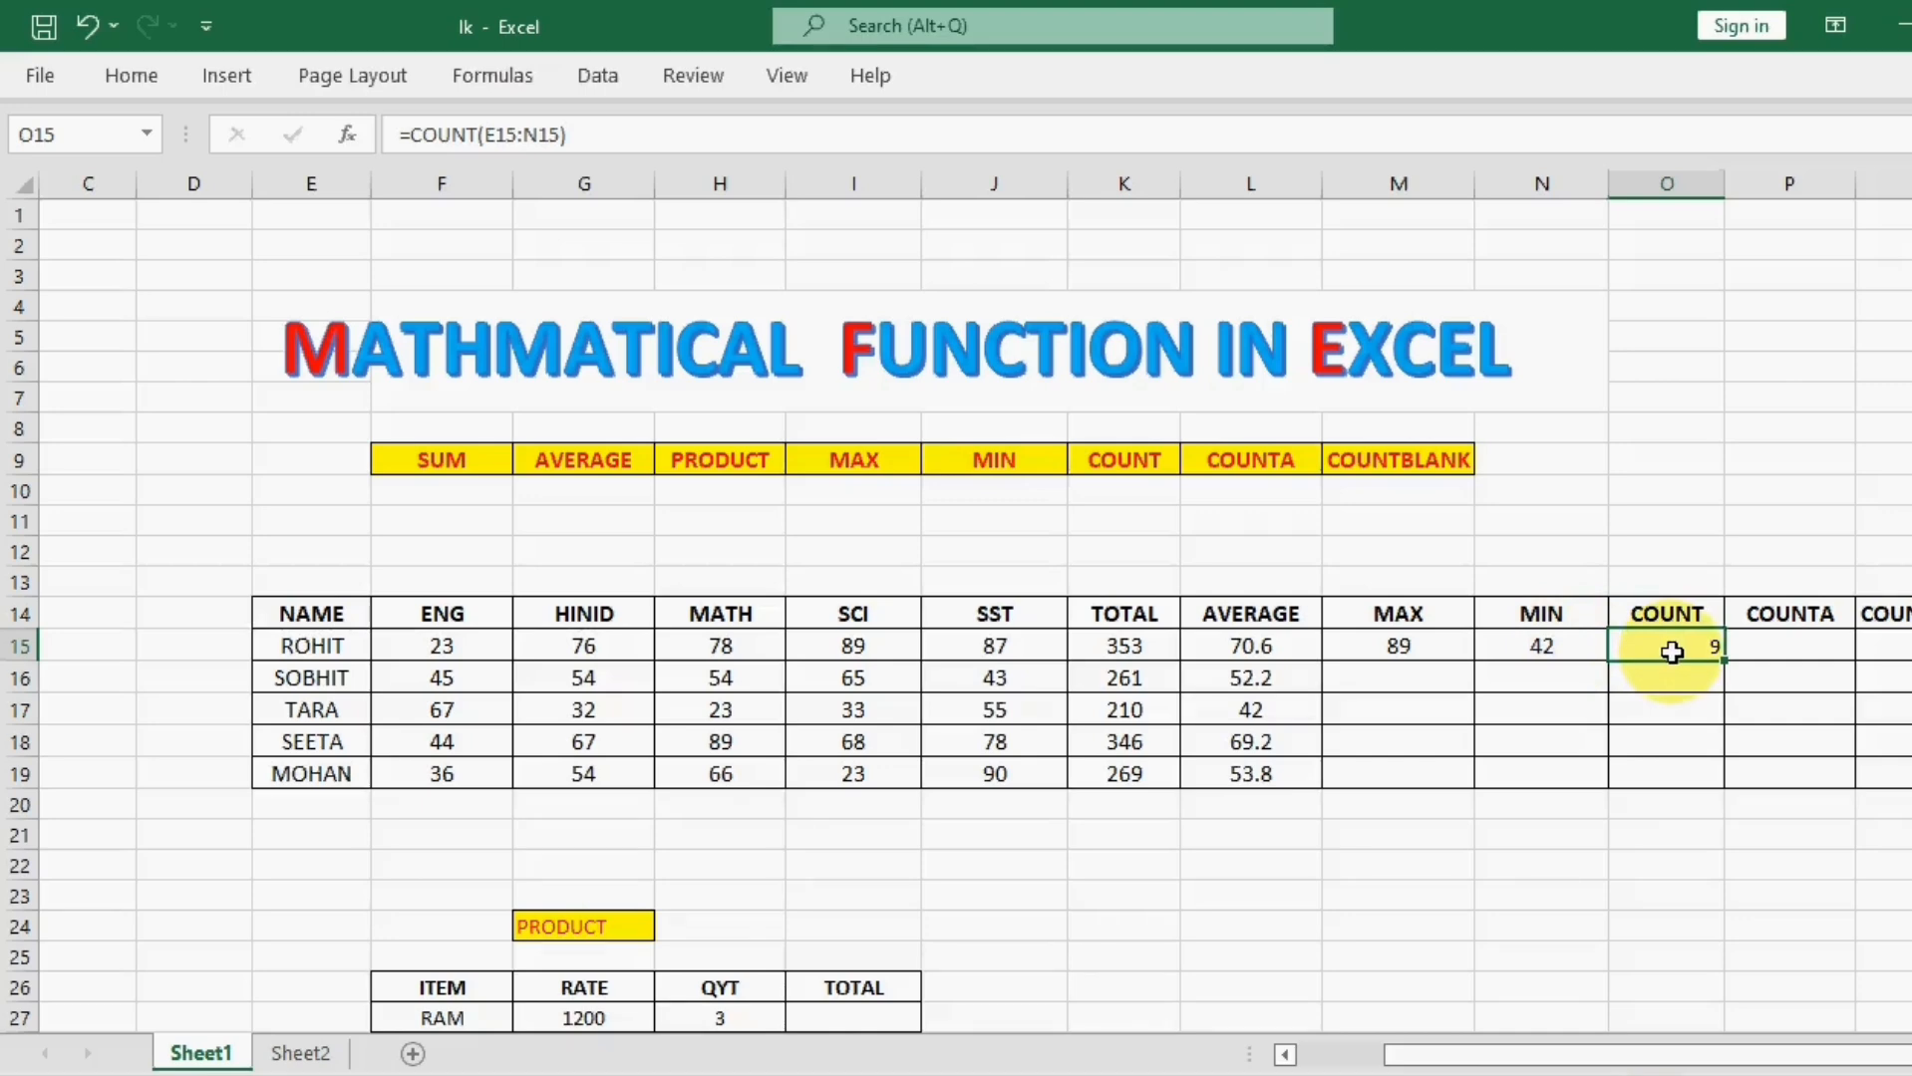
left_click(1664, 708)
left_click(1669, 643)
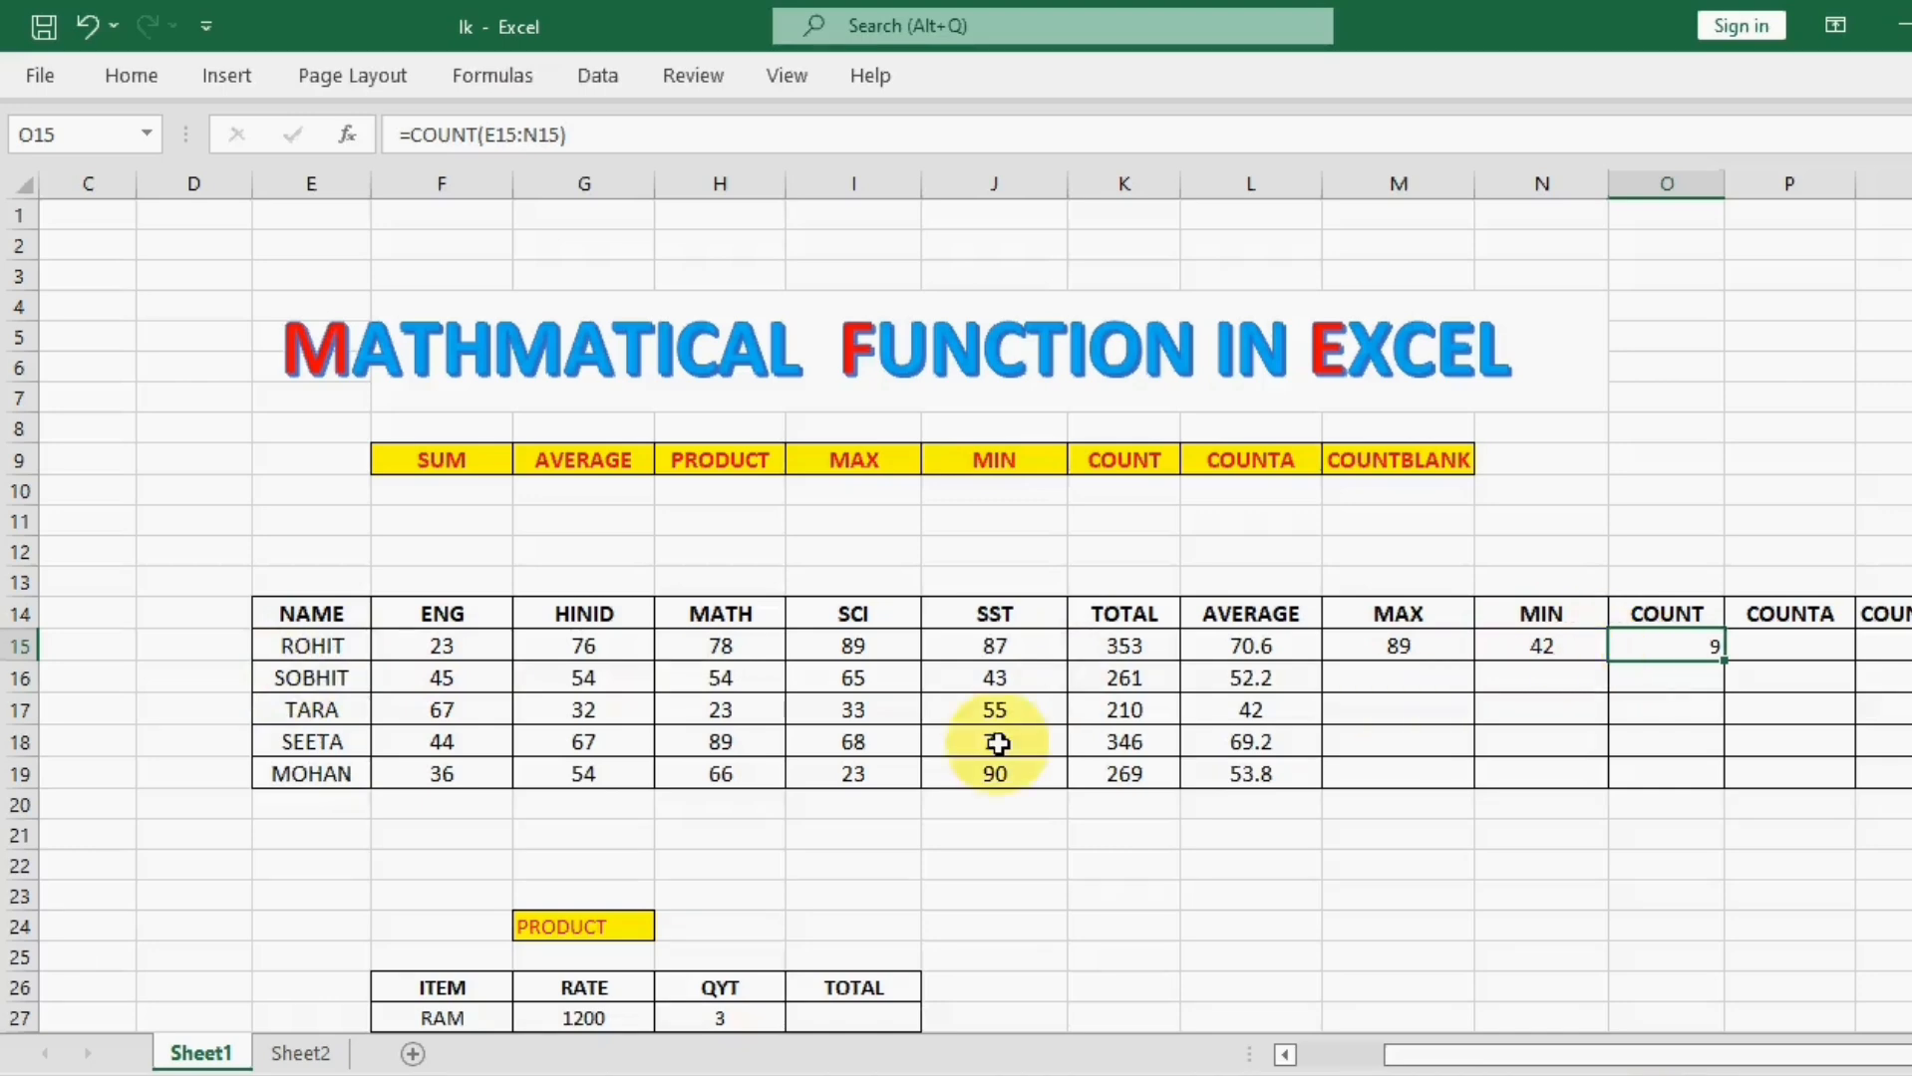
left_click(454, 653)
left_click(588, 650)
left_click(707, 658)
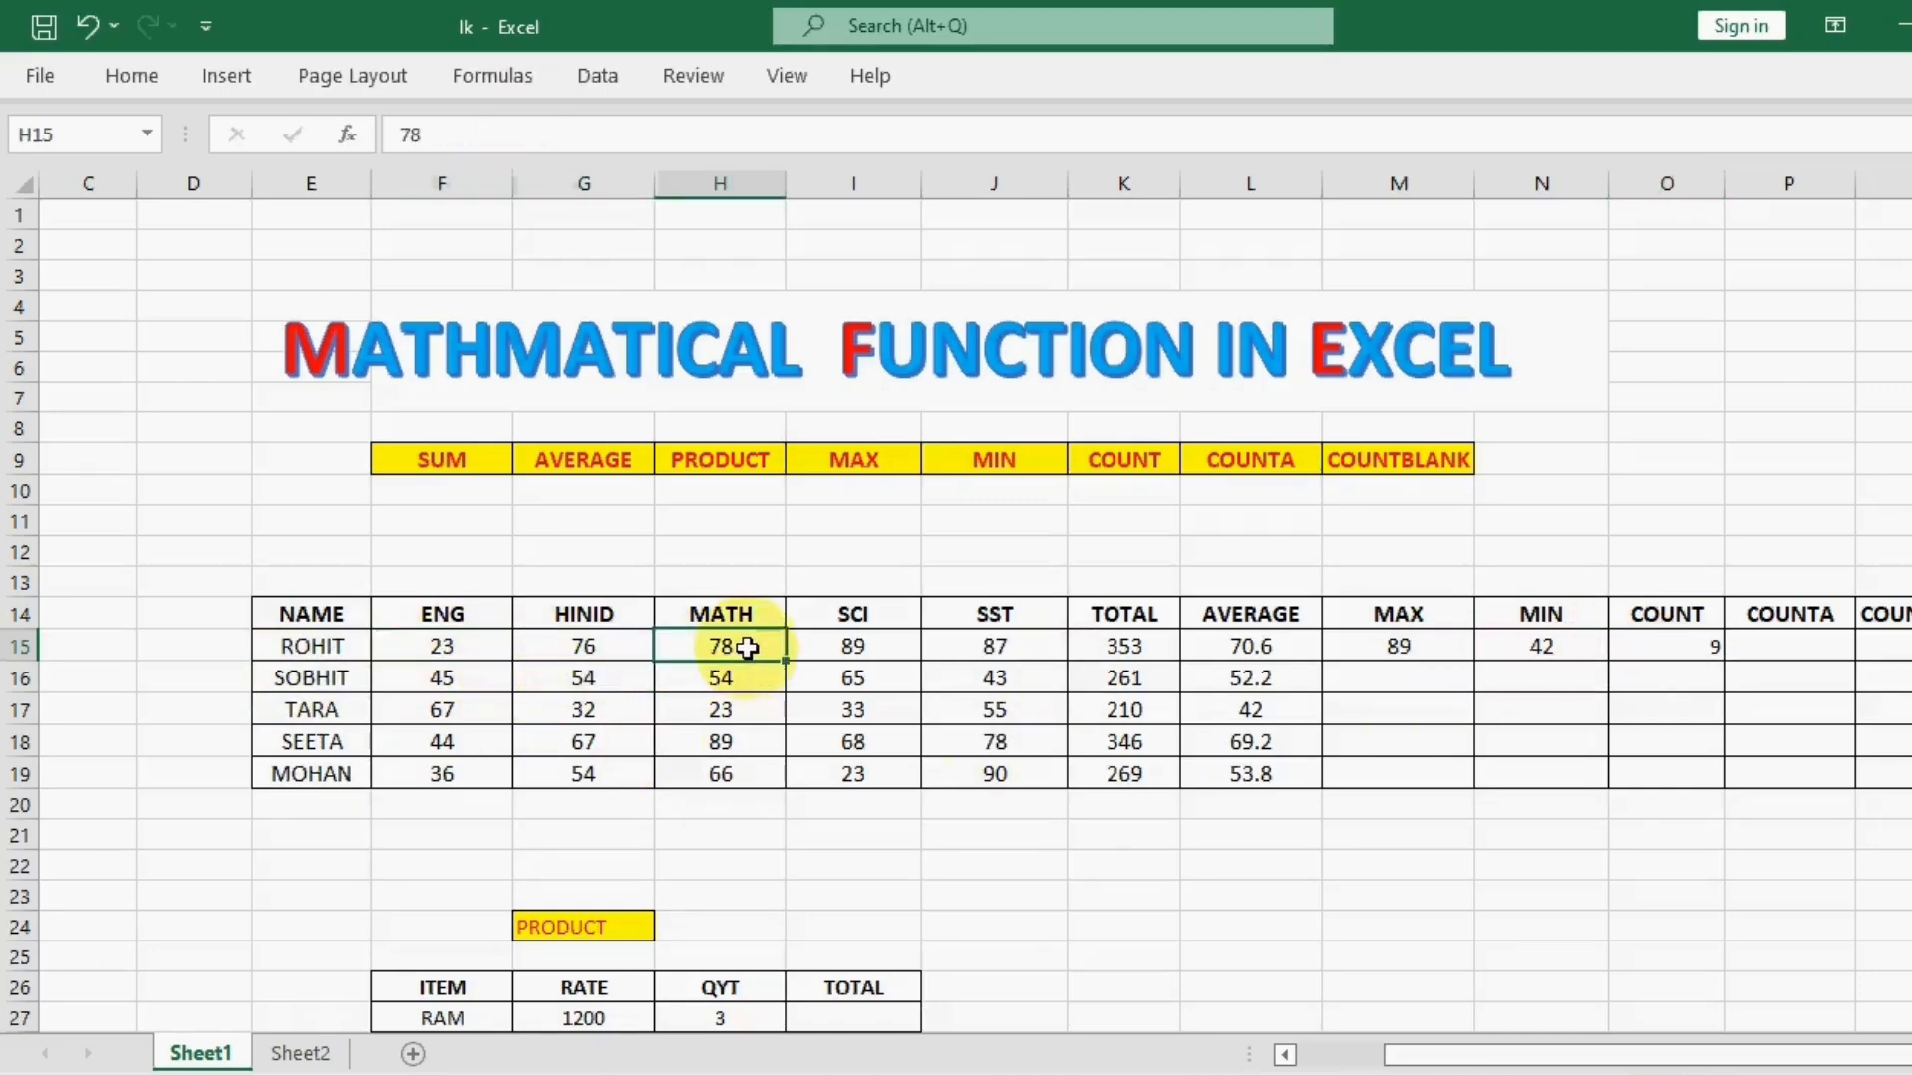
left_click(1690, 660)
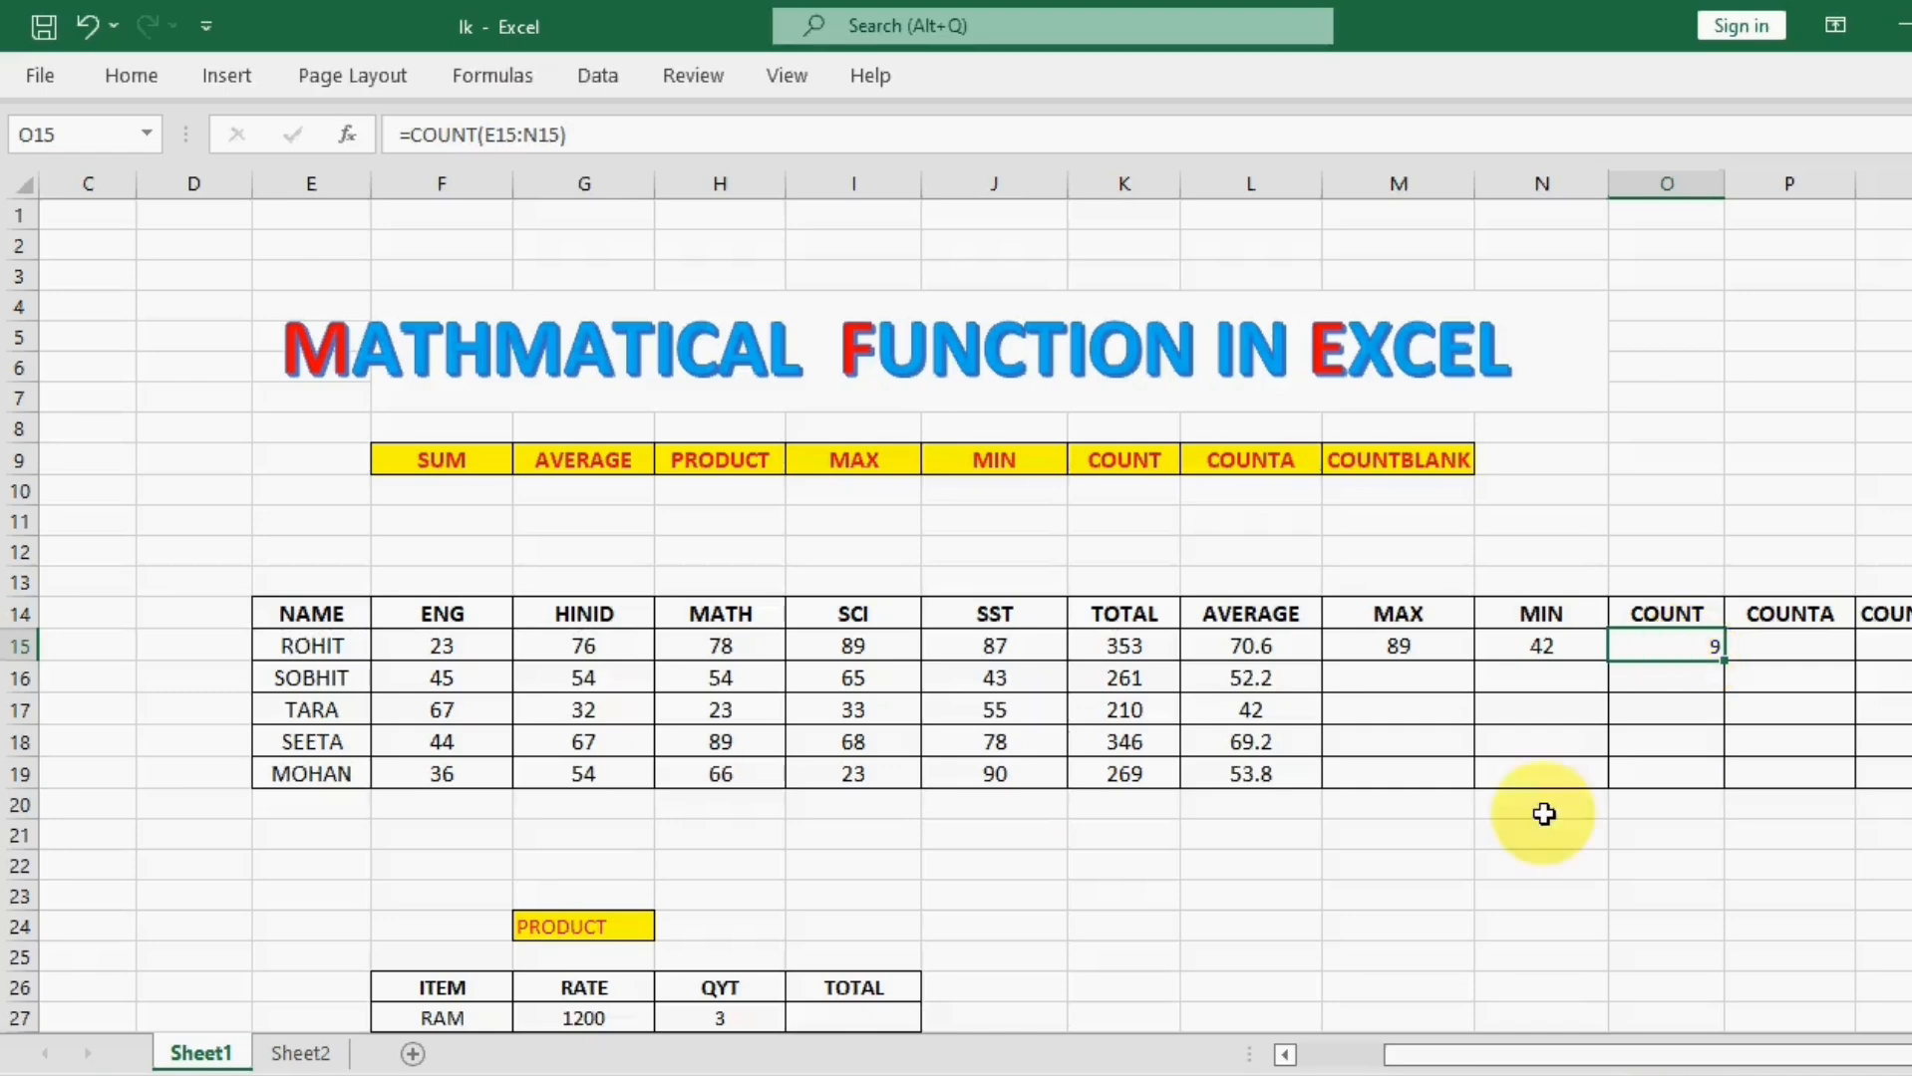
left_click(307, 648)
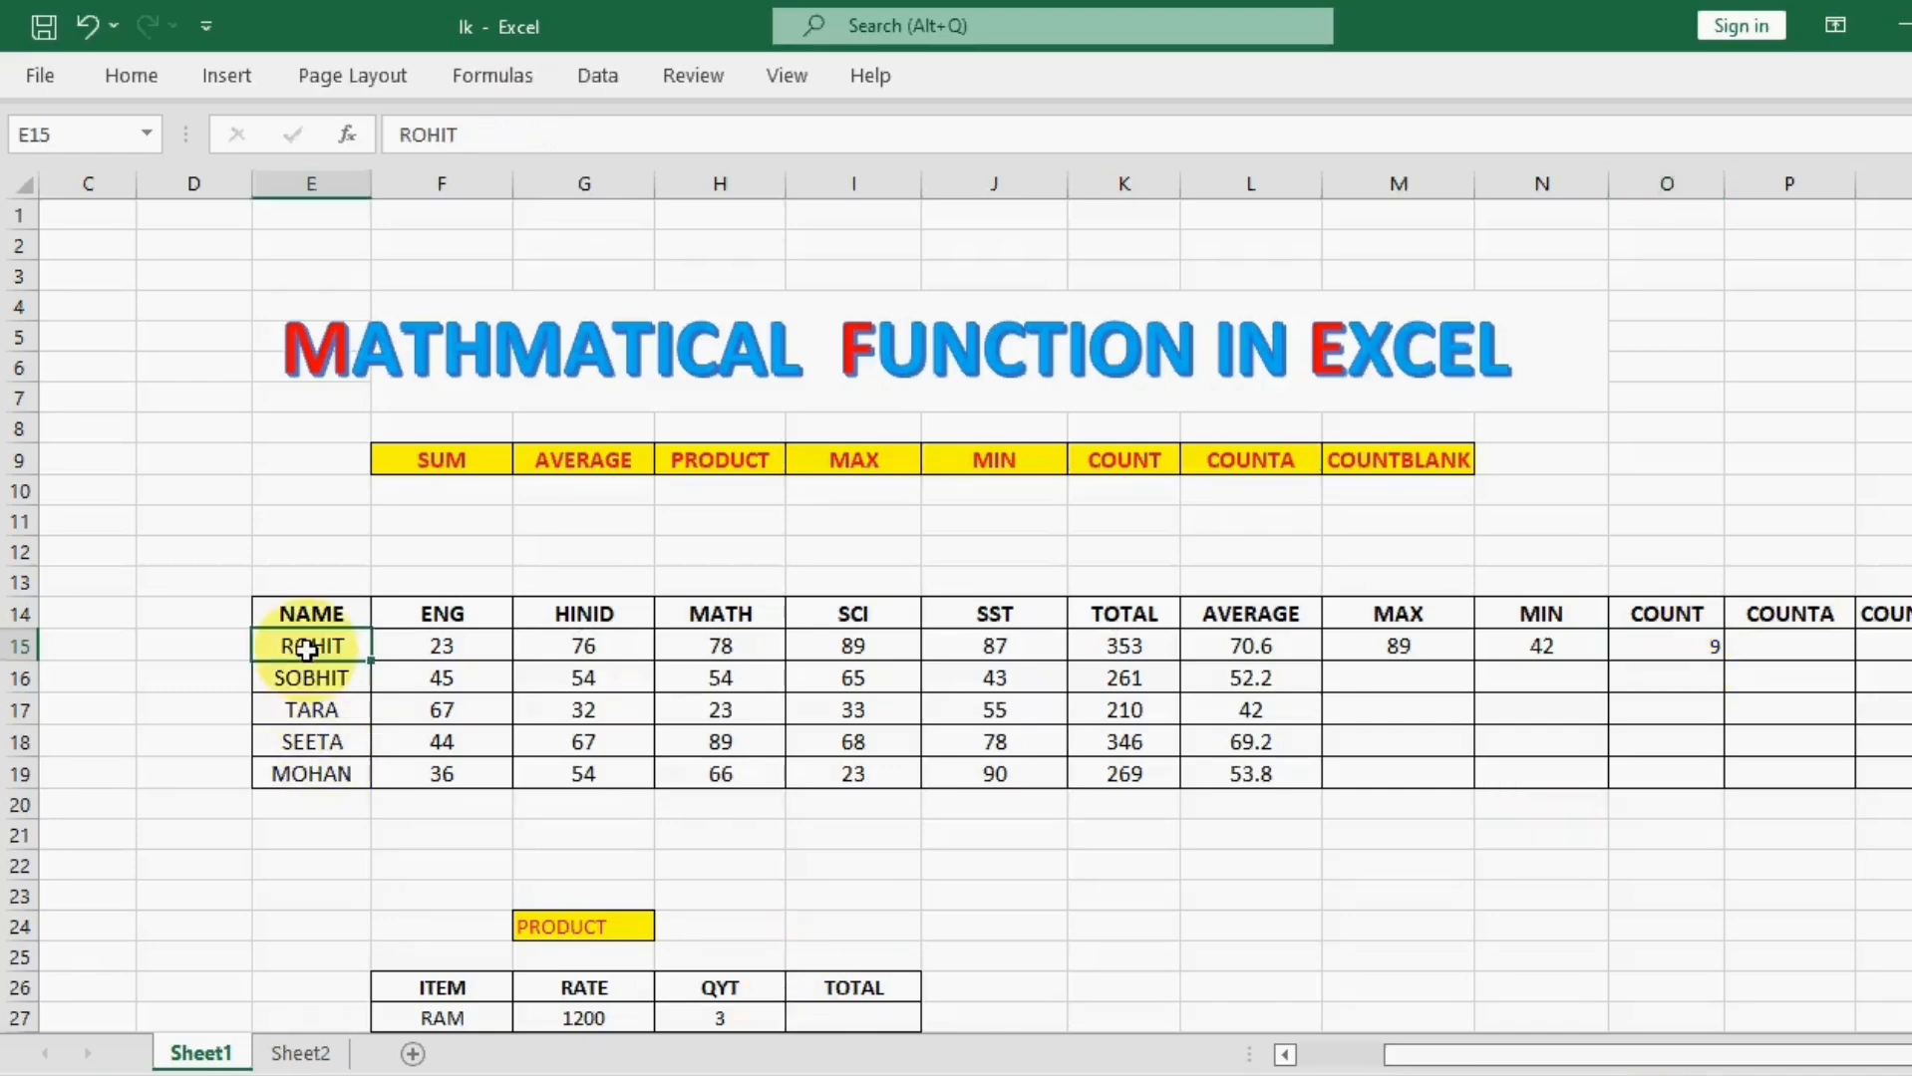
Step: Count the non-empty cells of the first student's row in cell P15 with =COUNTA(E15:N15), and check the cells it covers
left_click(1812, 645)
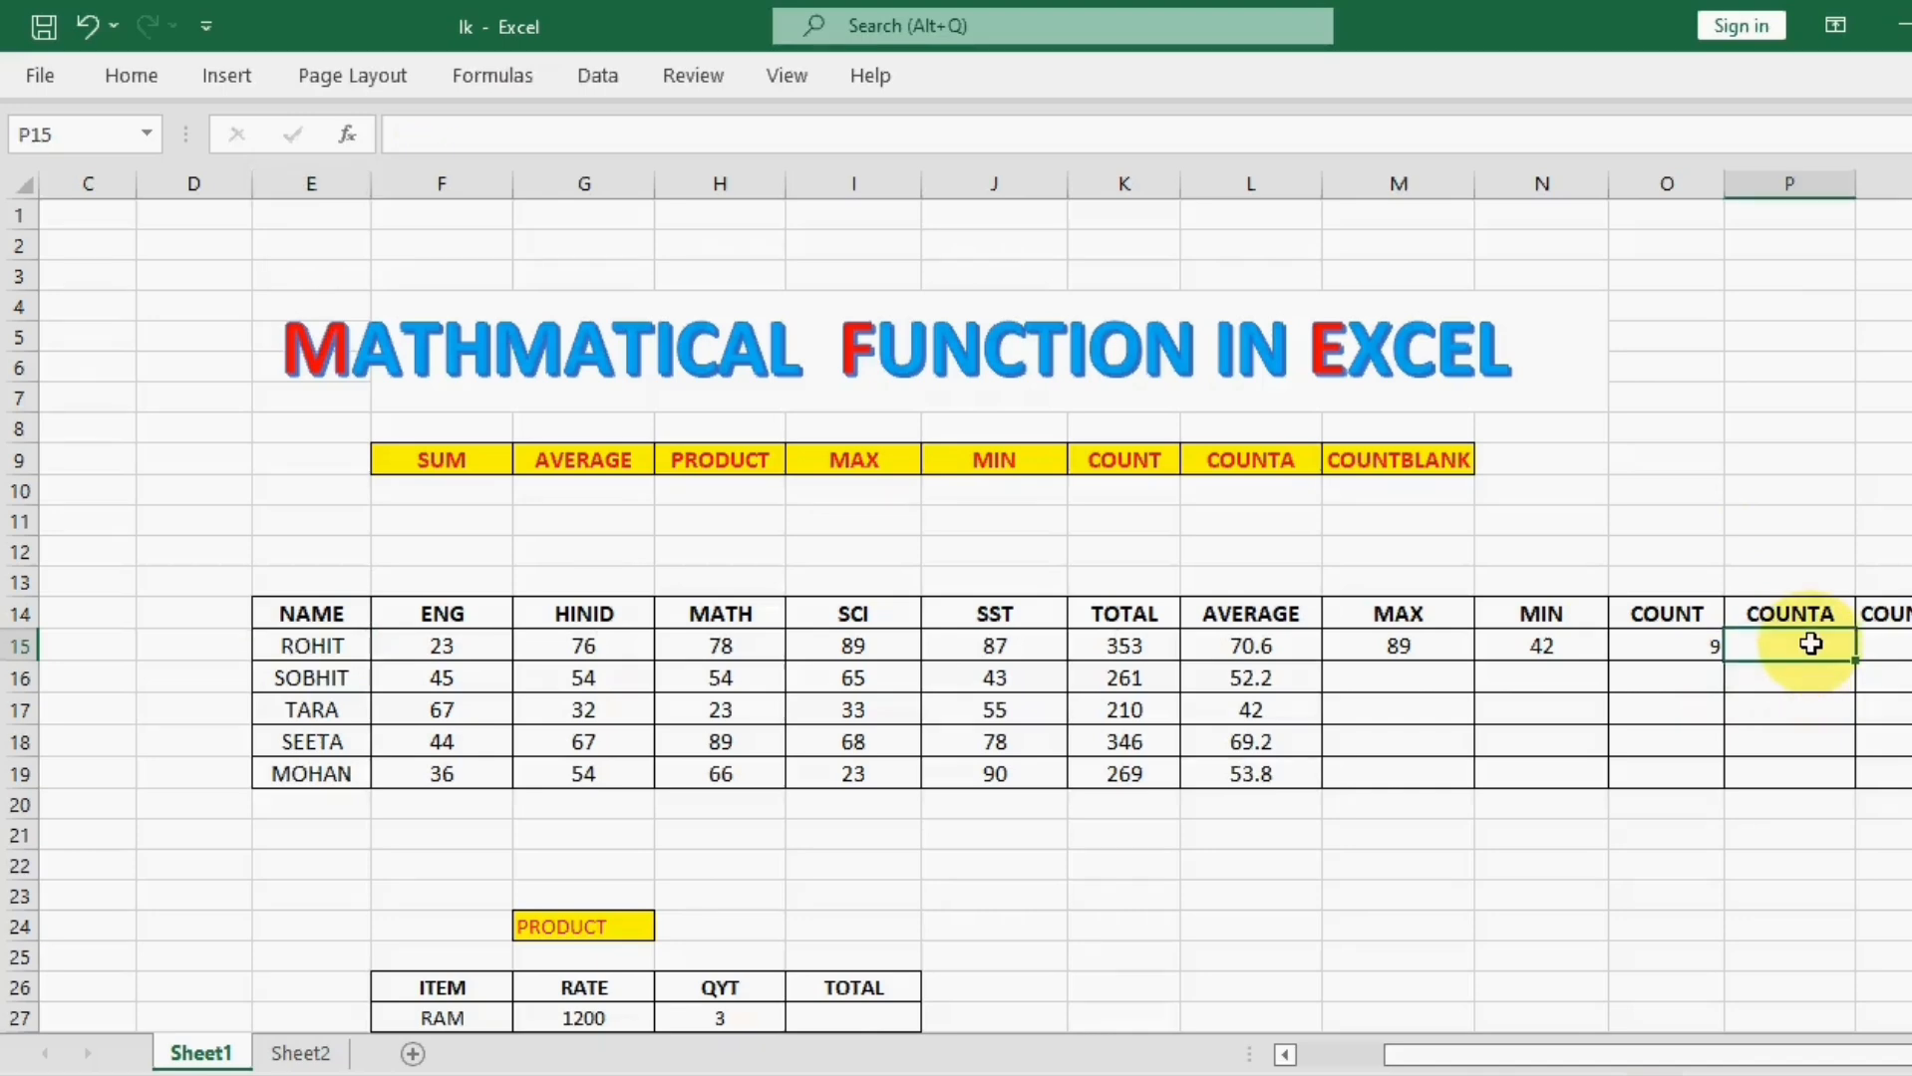
type("=COUNT")
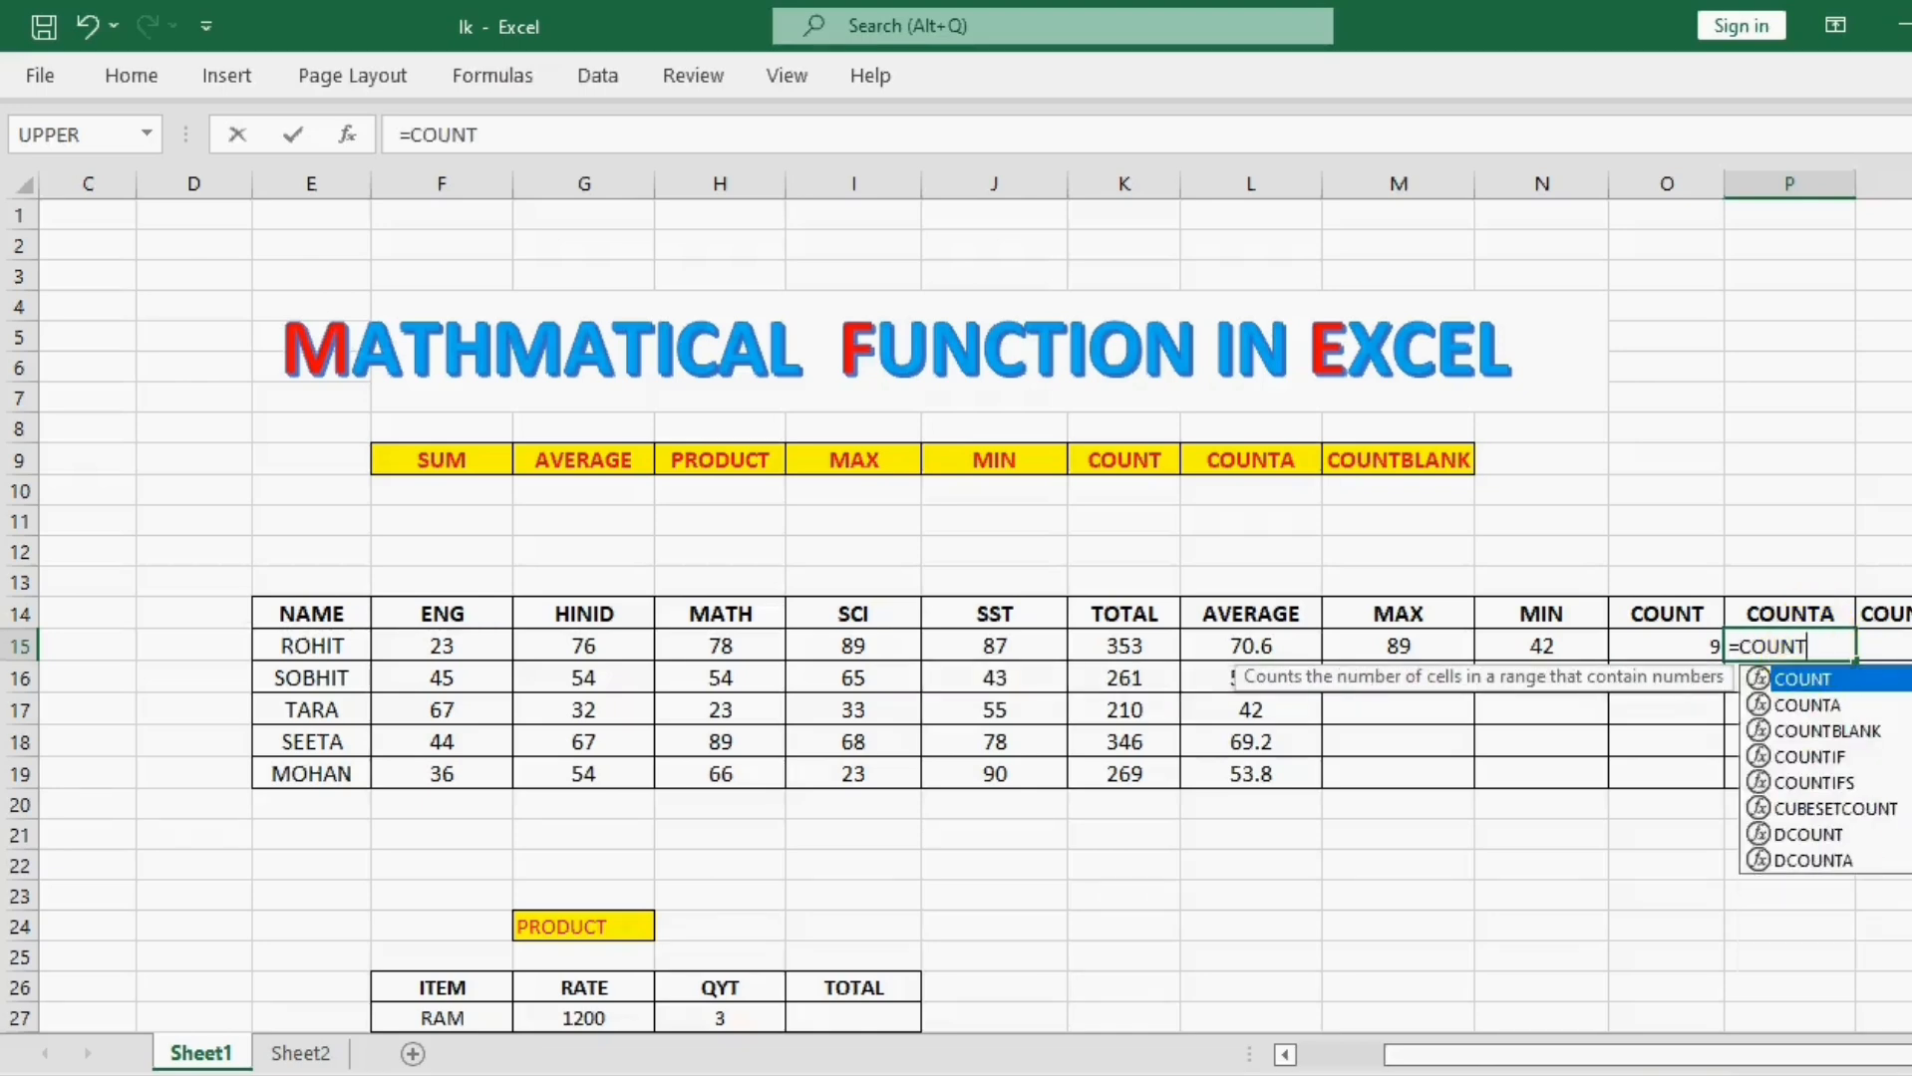
double_click(1809, 705)
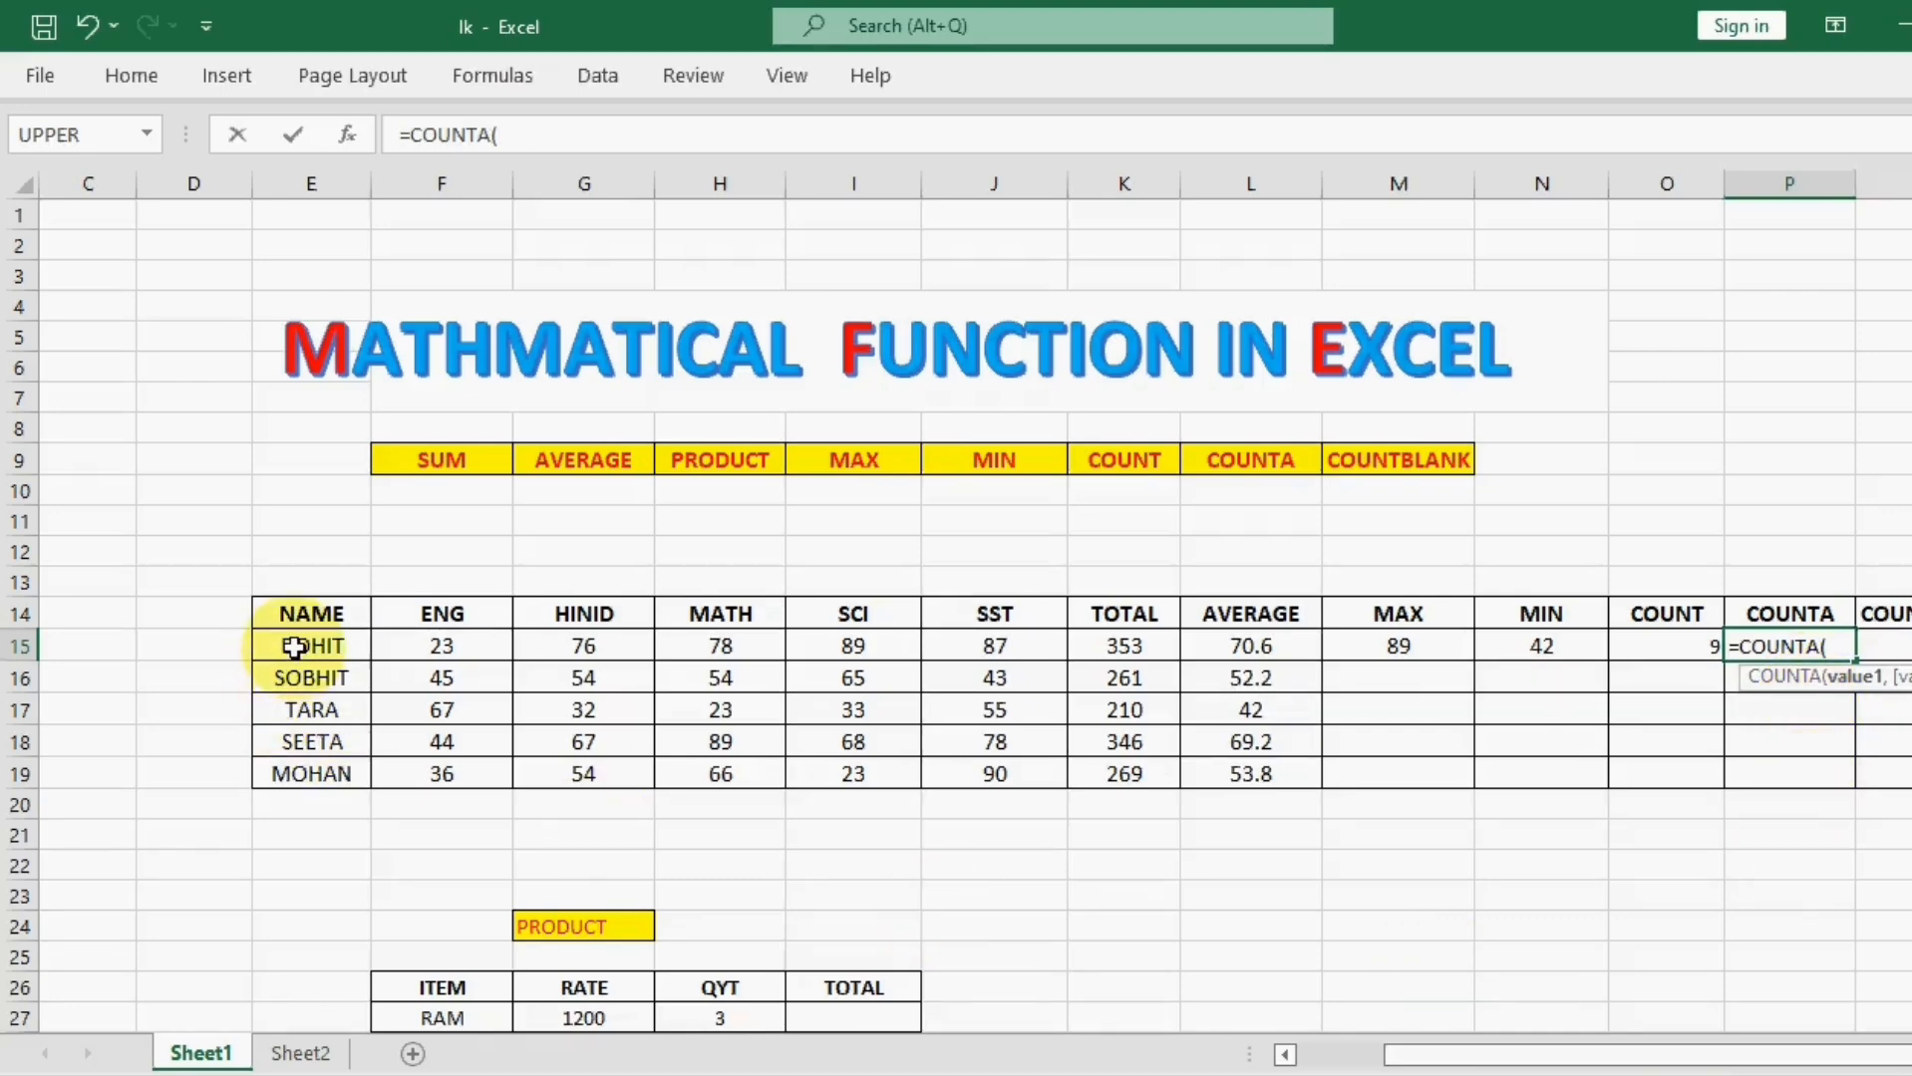
left_click_drag(295, 648, 1516, 638)
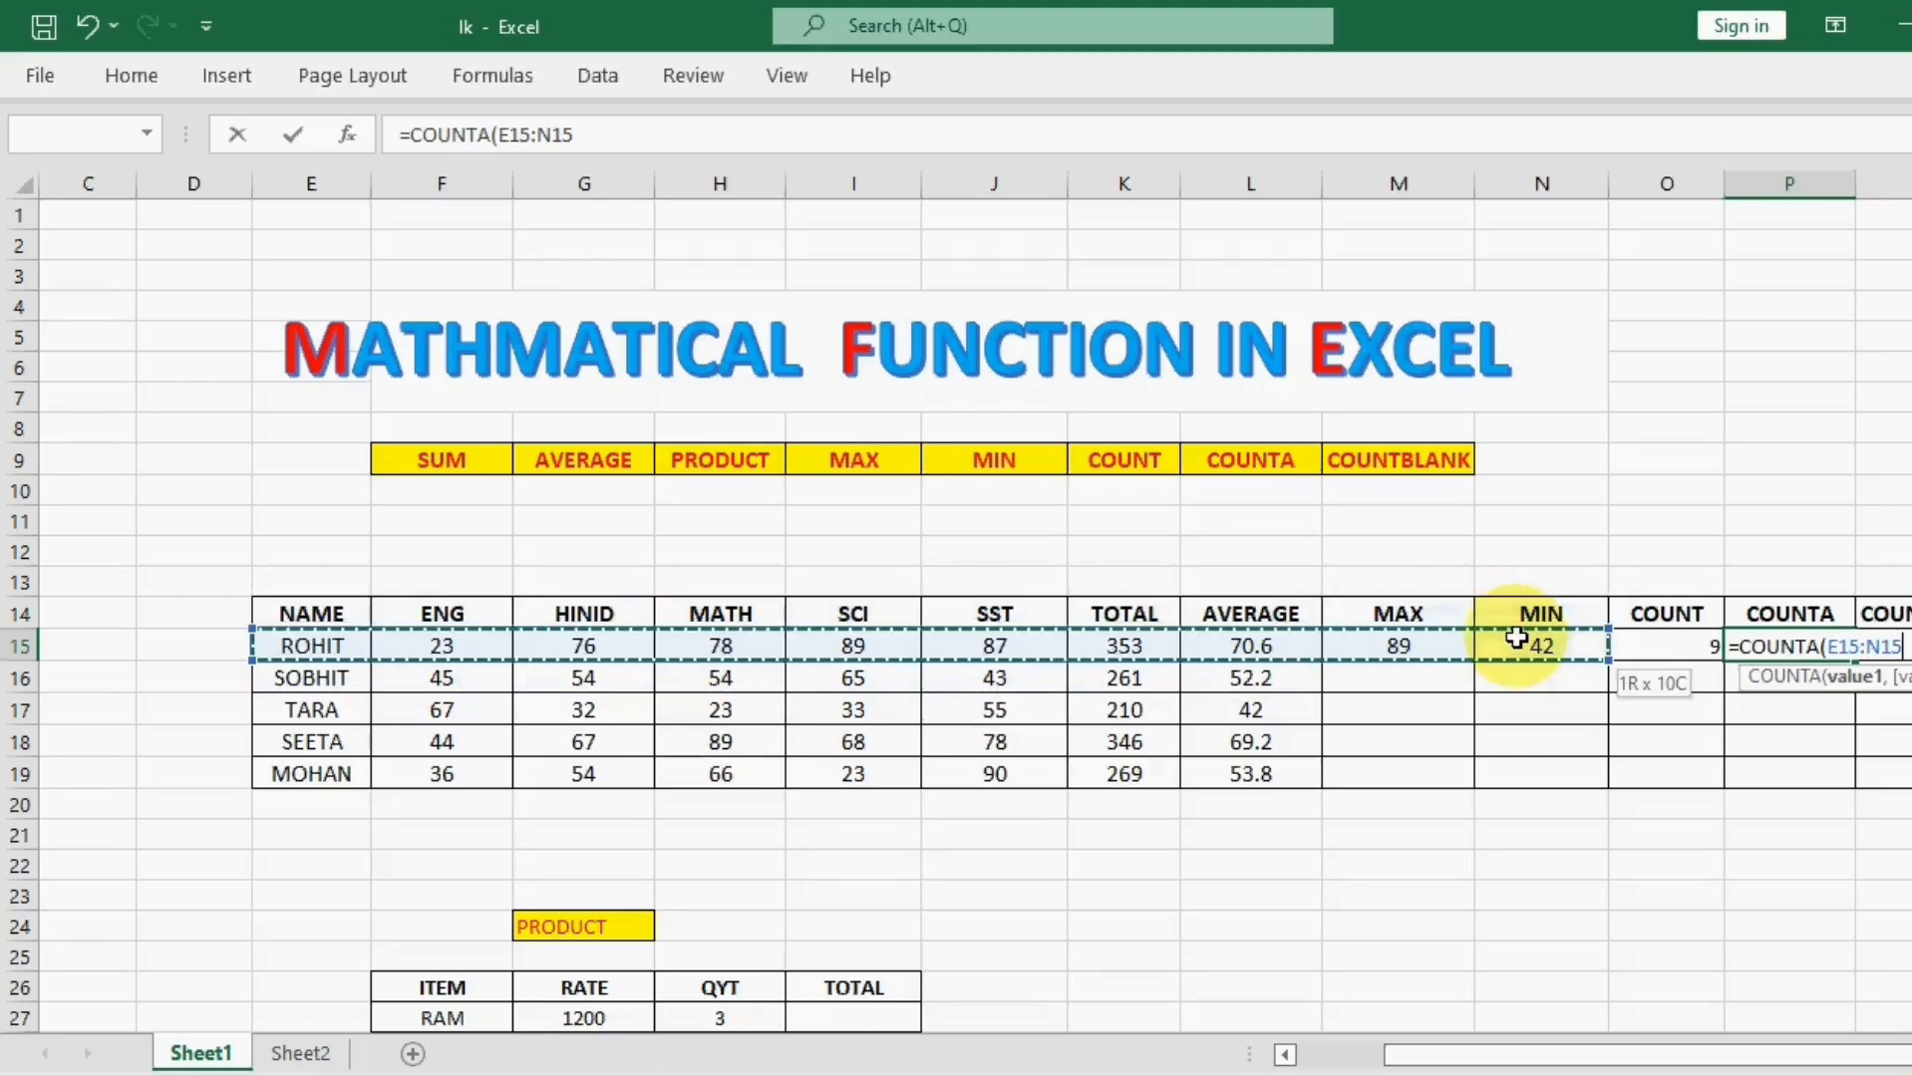
type(")")
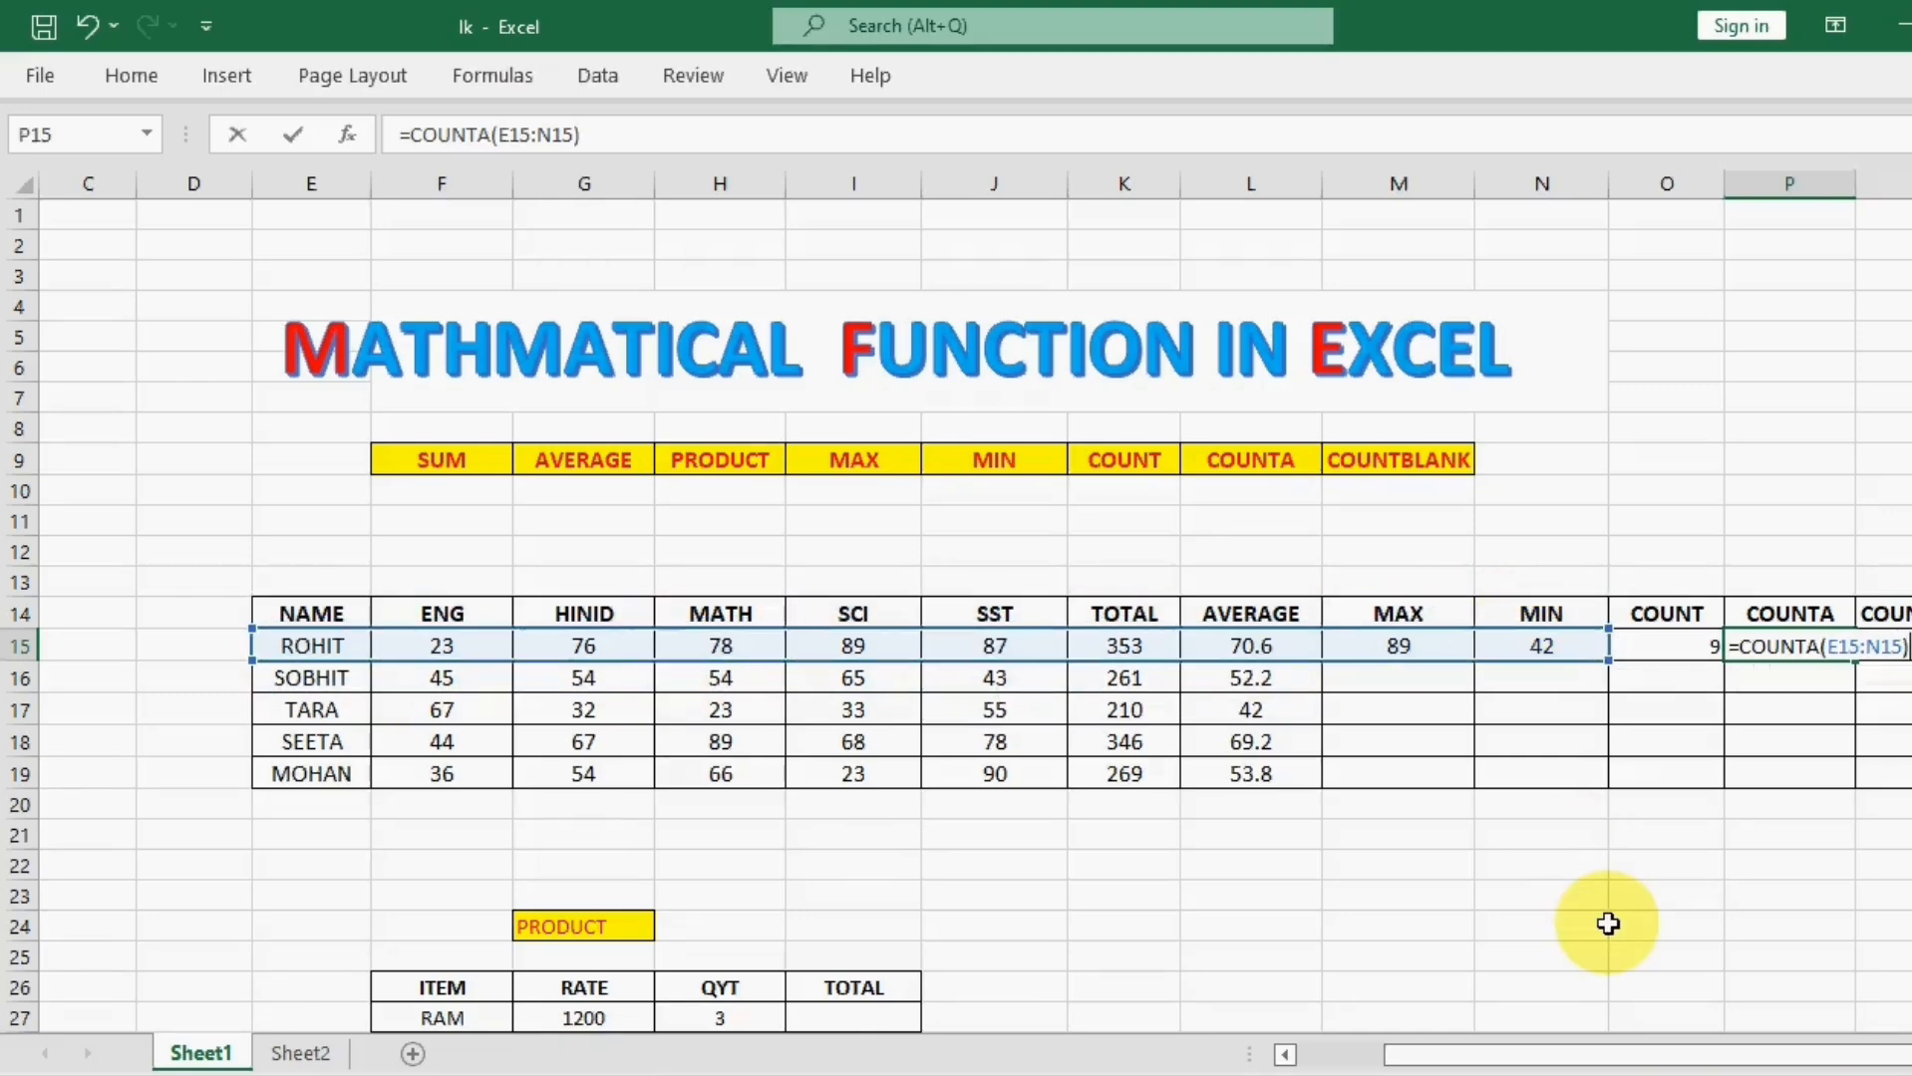
key("Return")
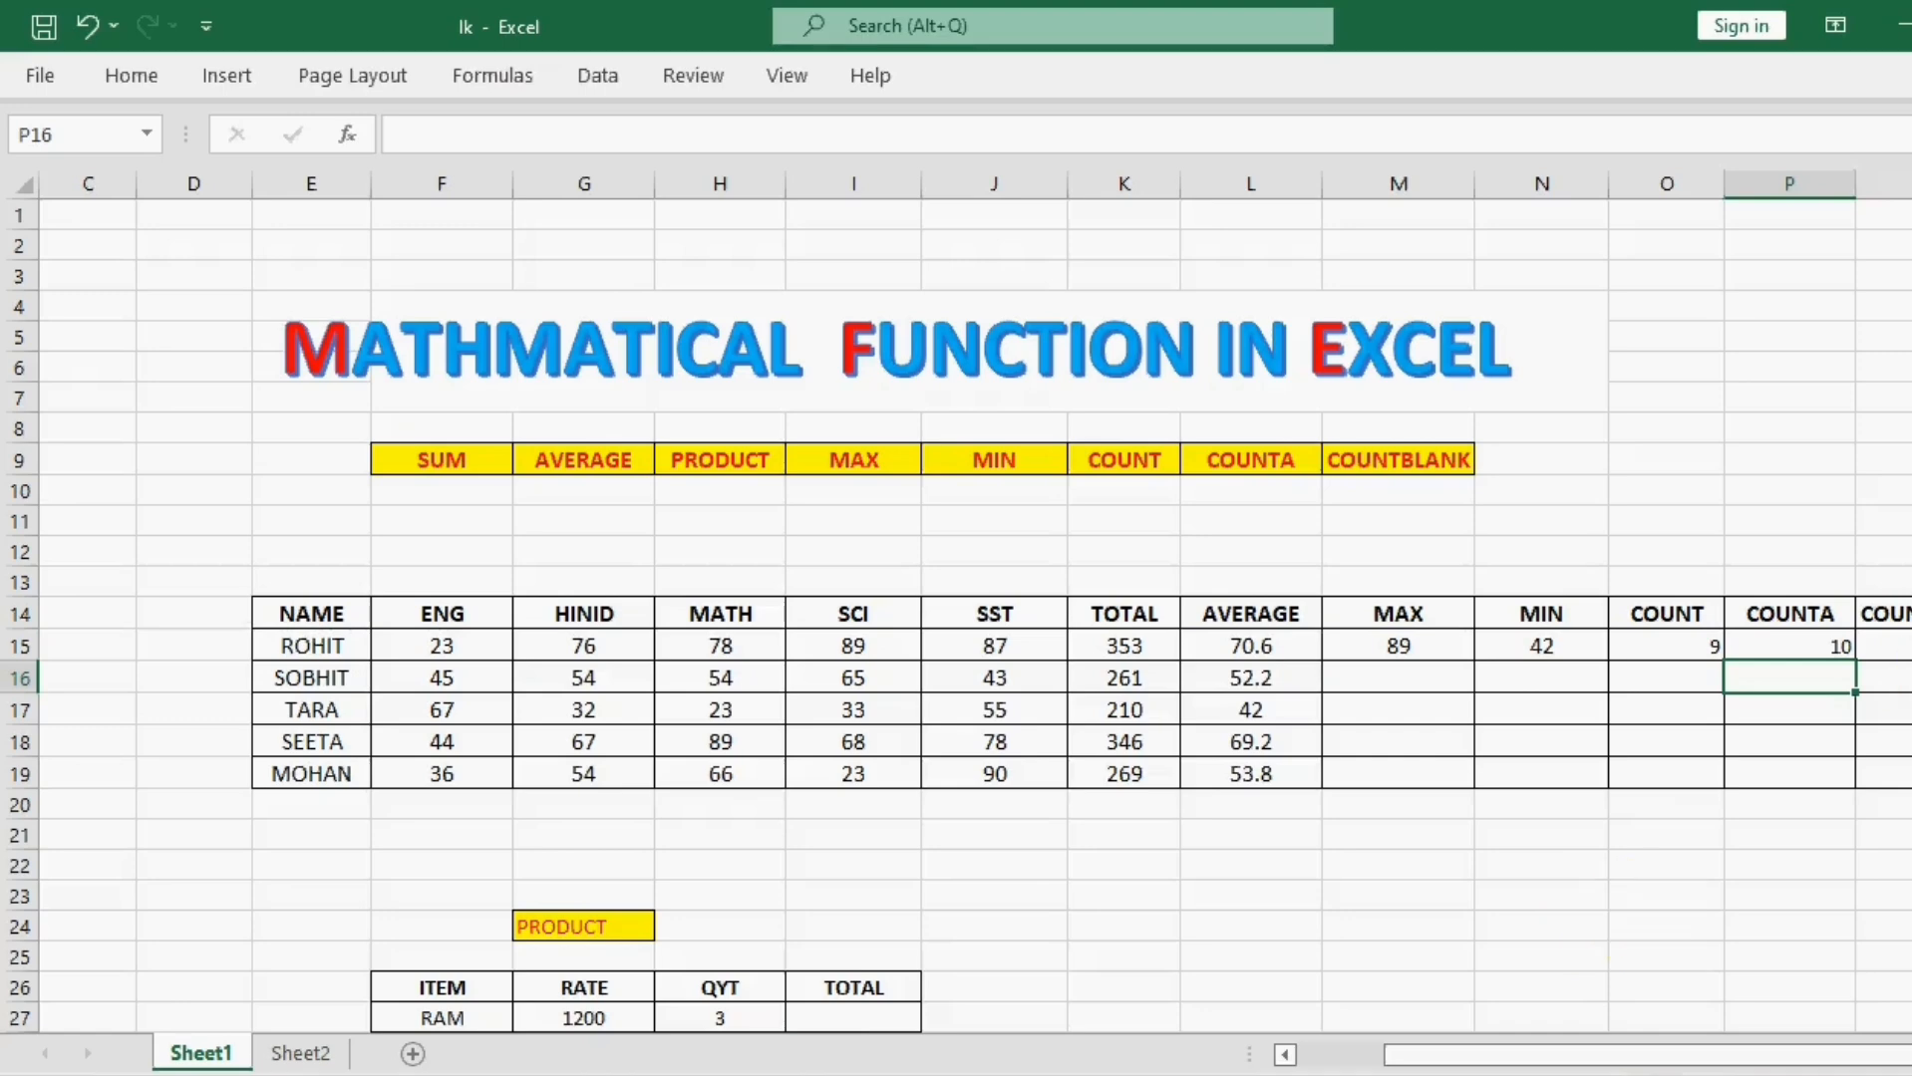
left_click(1825, 656)
left_click(294, 643)
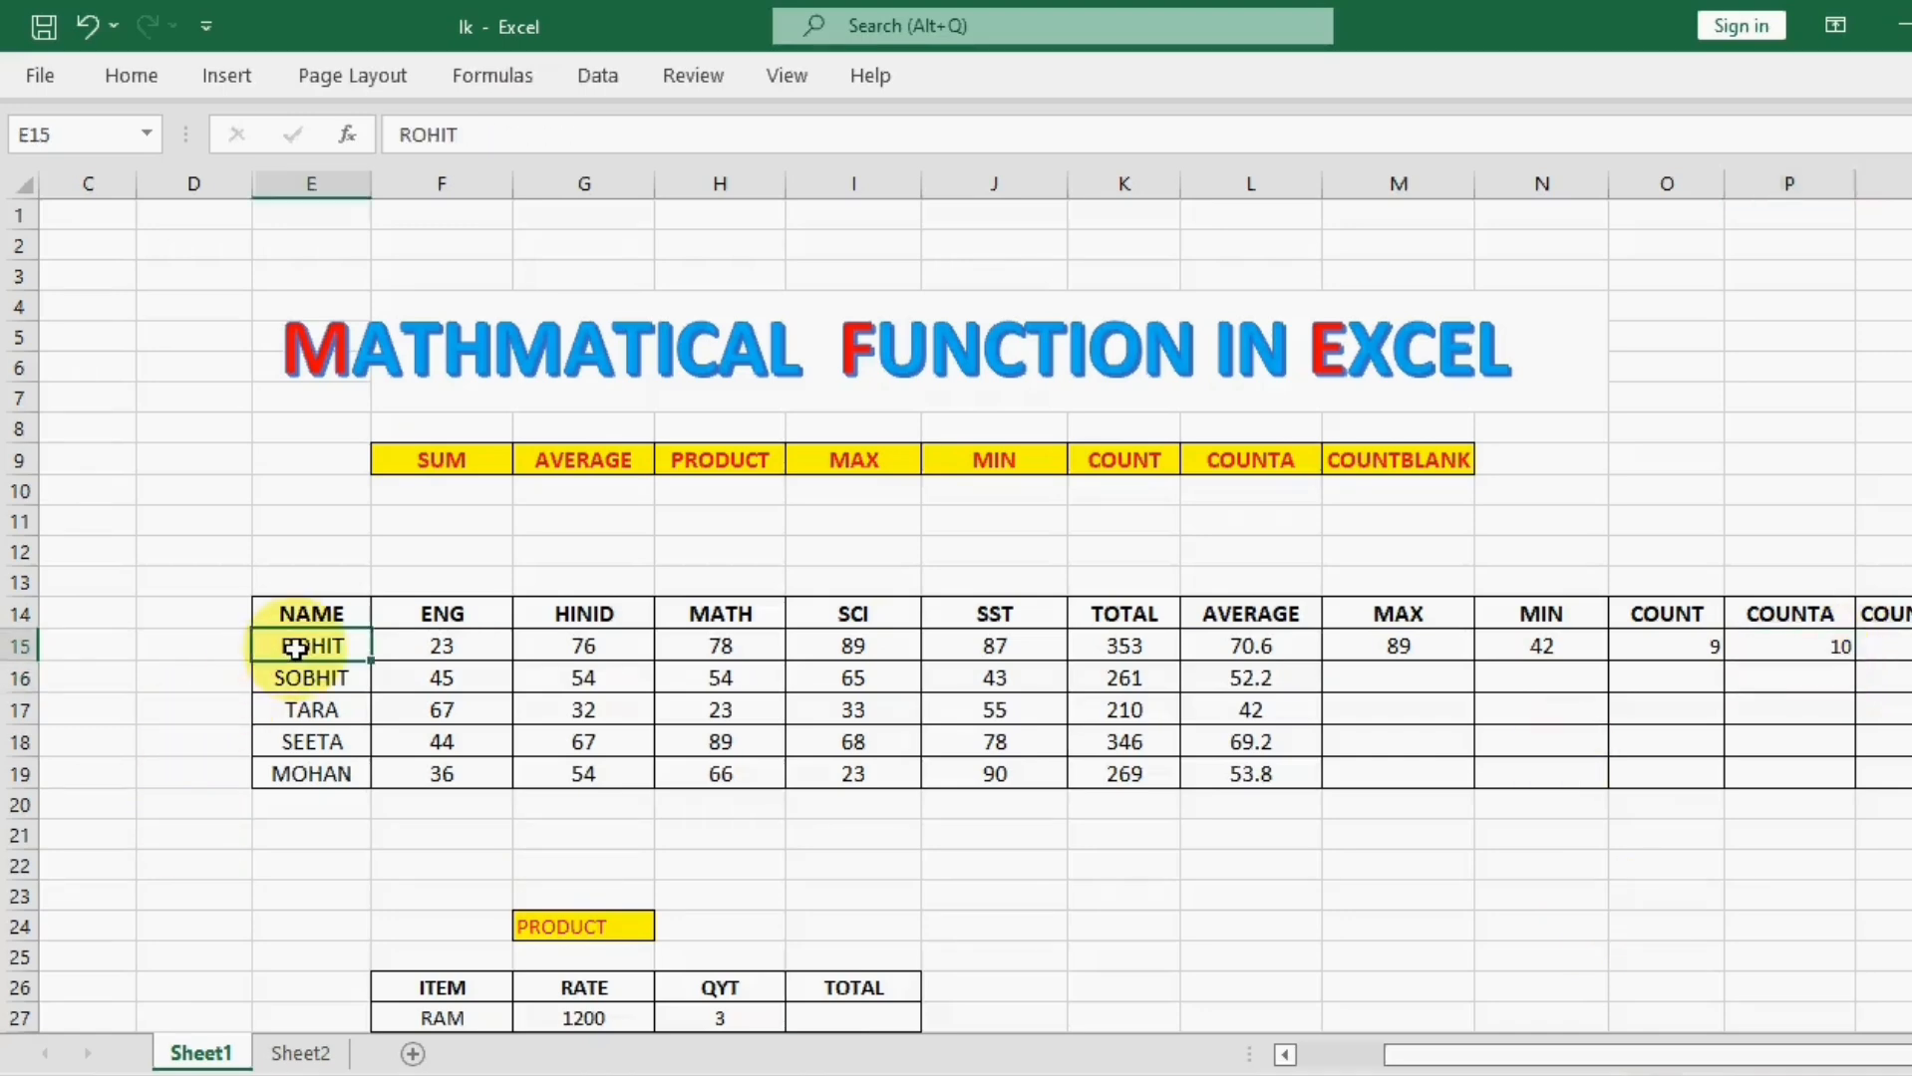
left_click(1545, 644)
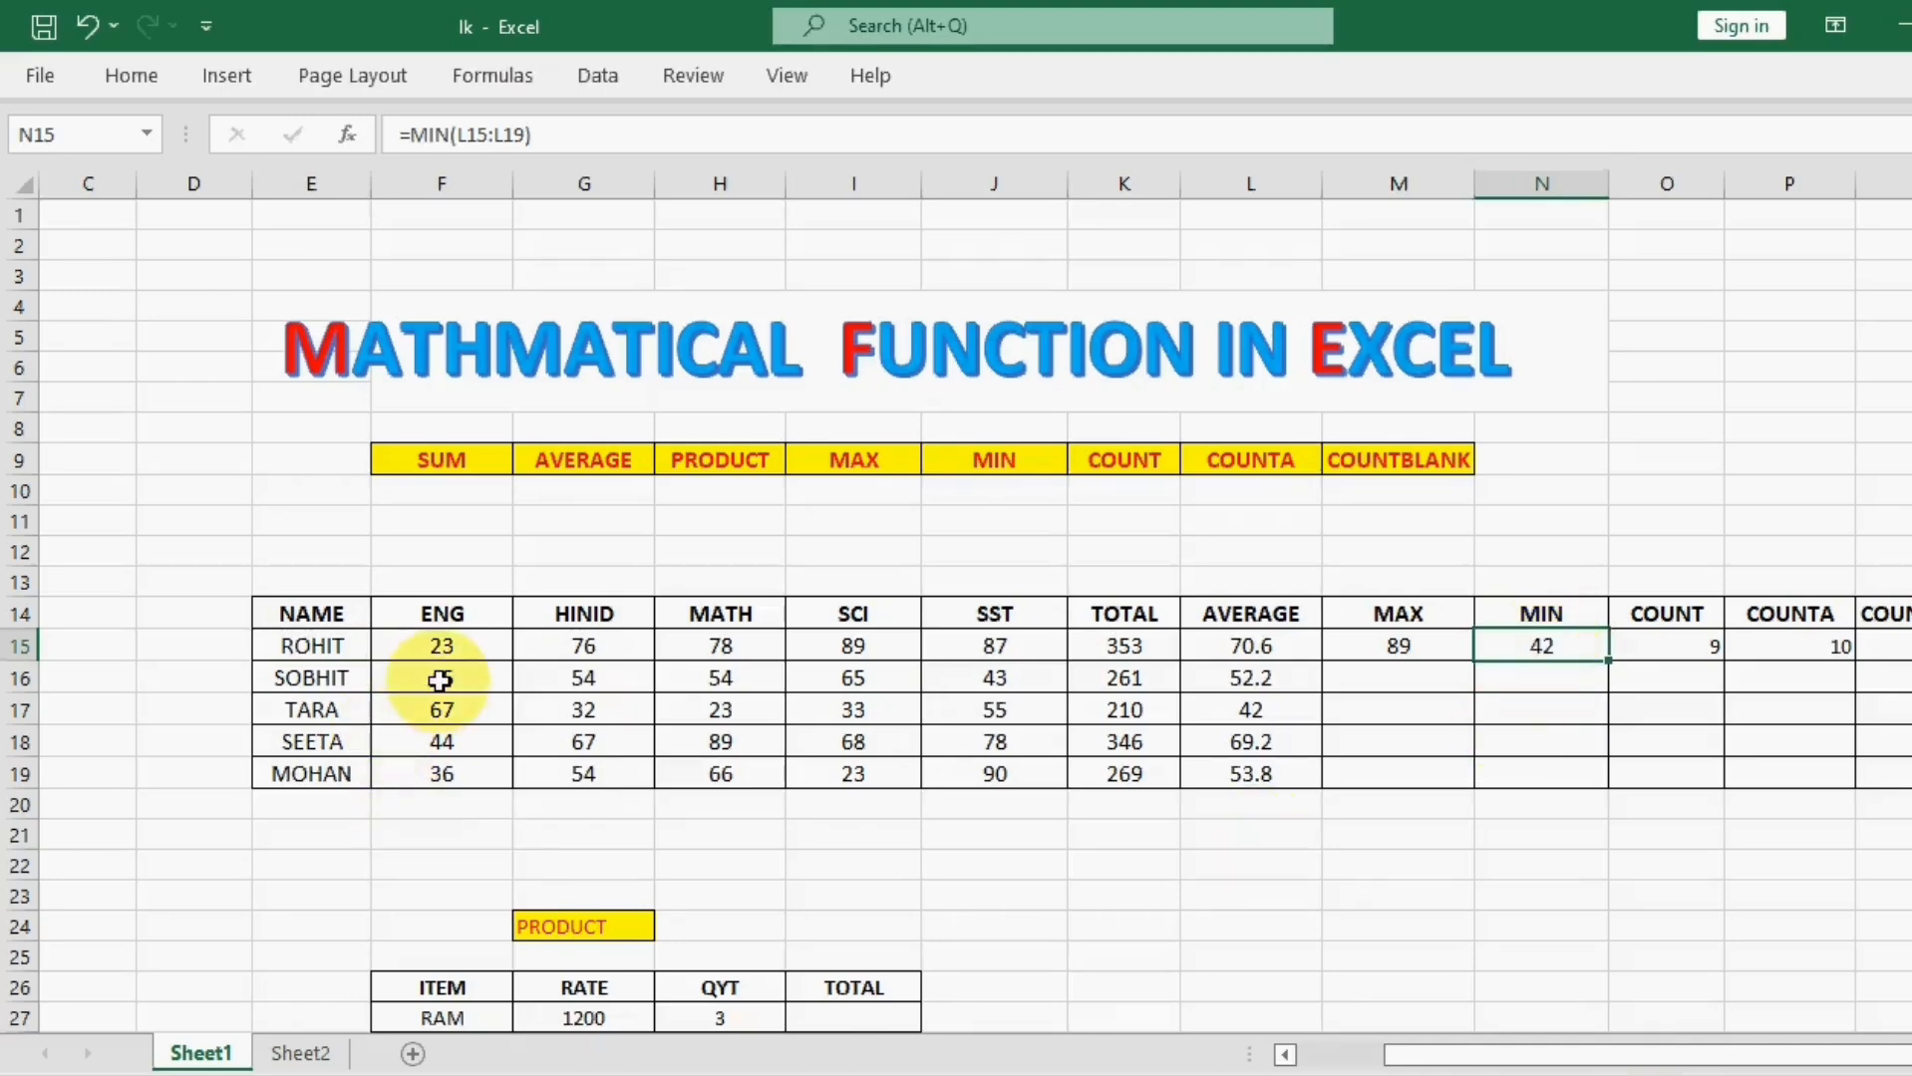
Step: Replace the ENG mark in cell F15 with $ and check how the COUNT and COUNTA cells respond
left_click(444, 648)
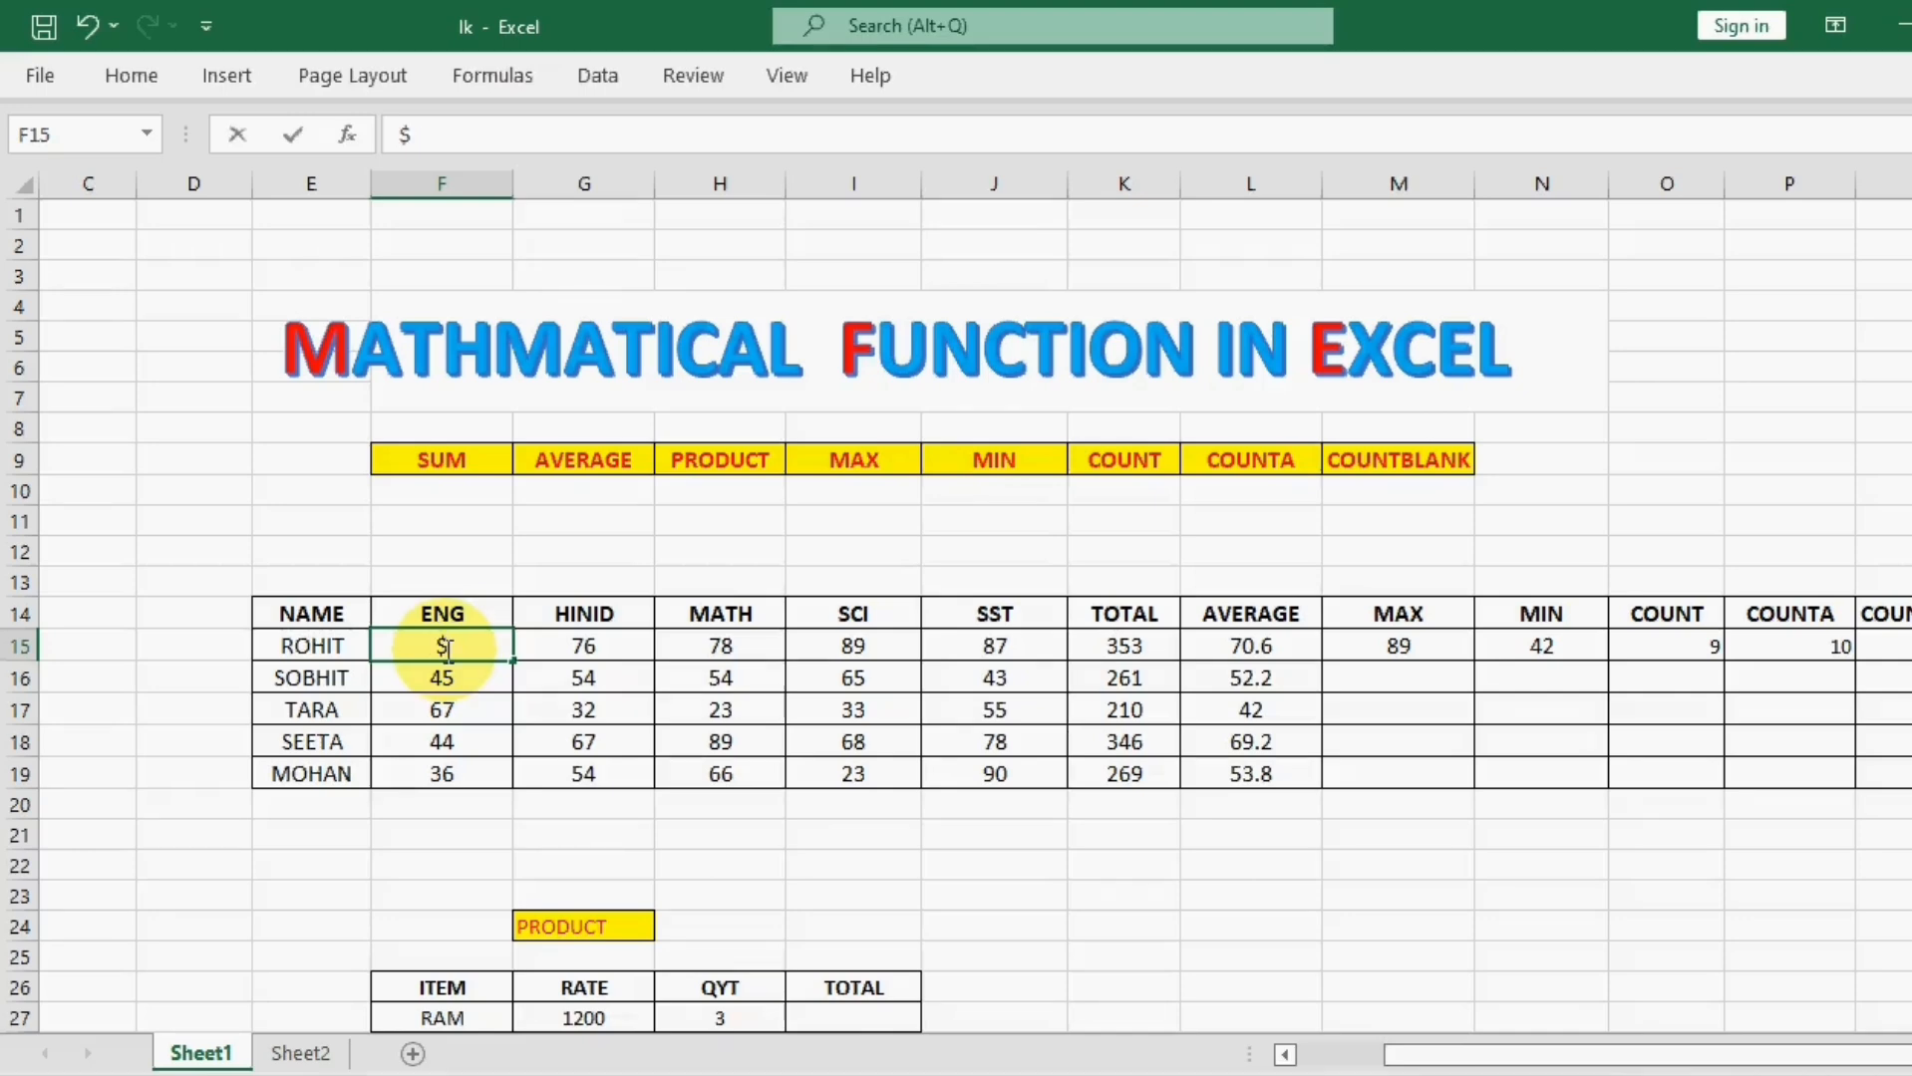
left_click(850, 835)
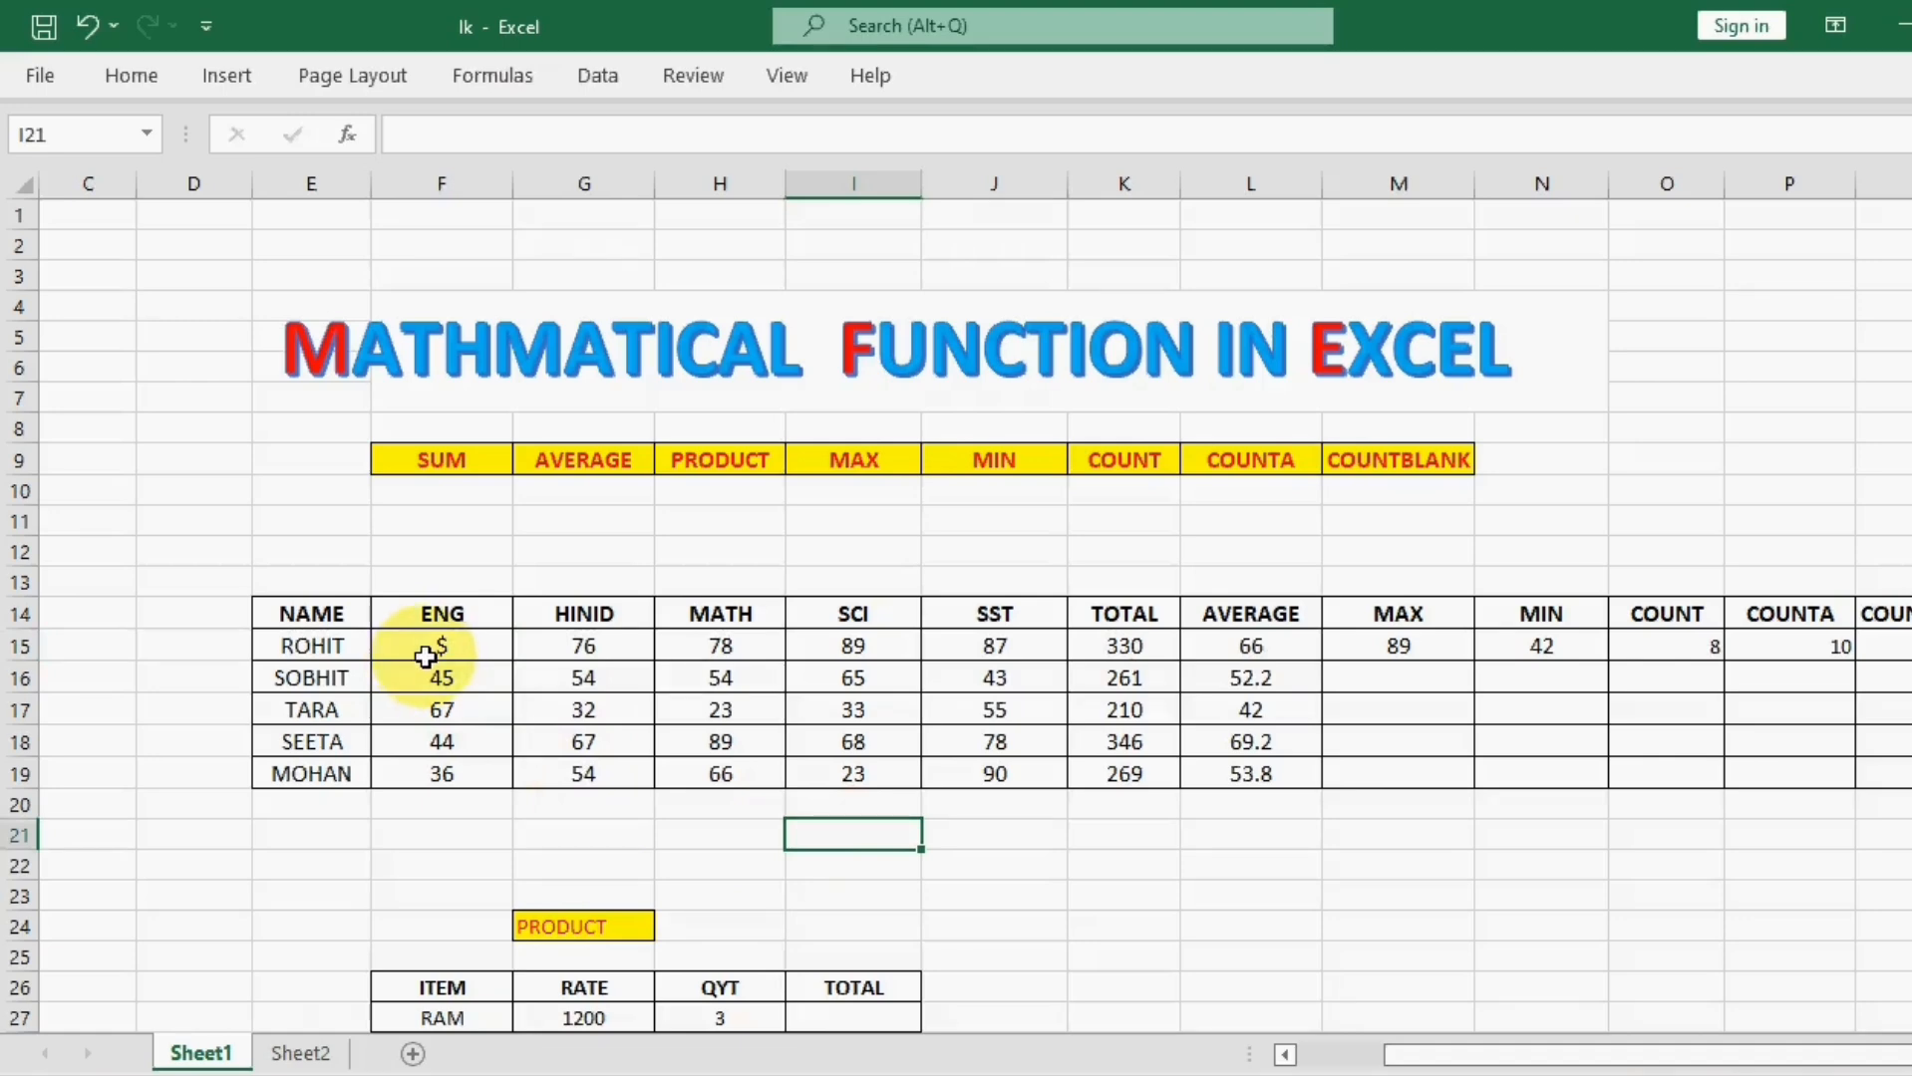
left_click(1695, 643)
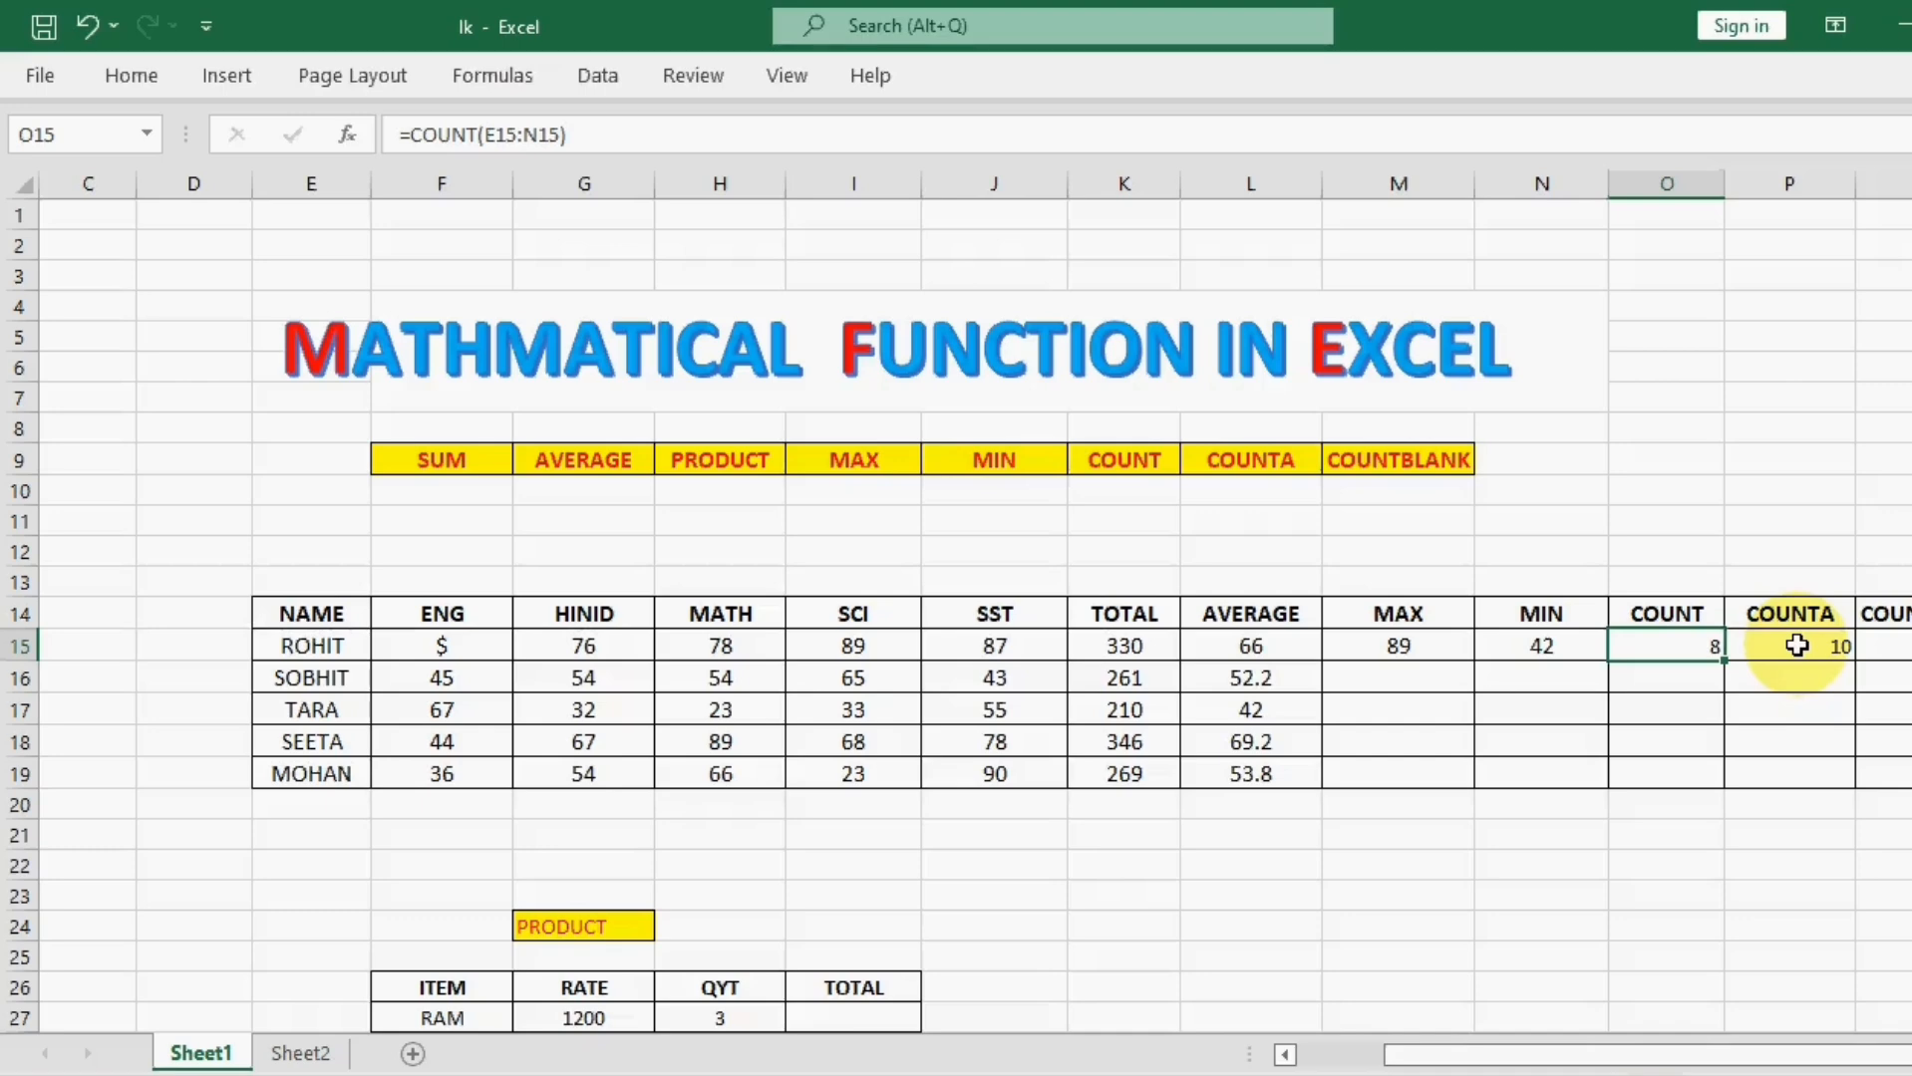
left_click(309, 644)
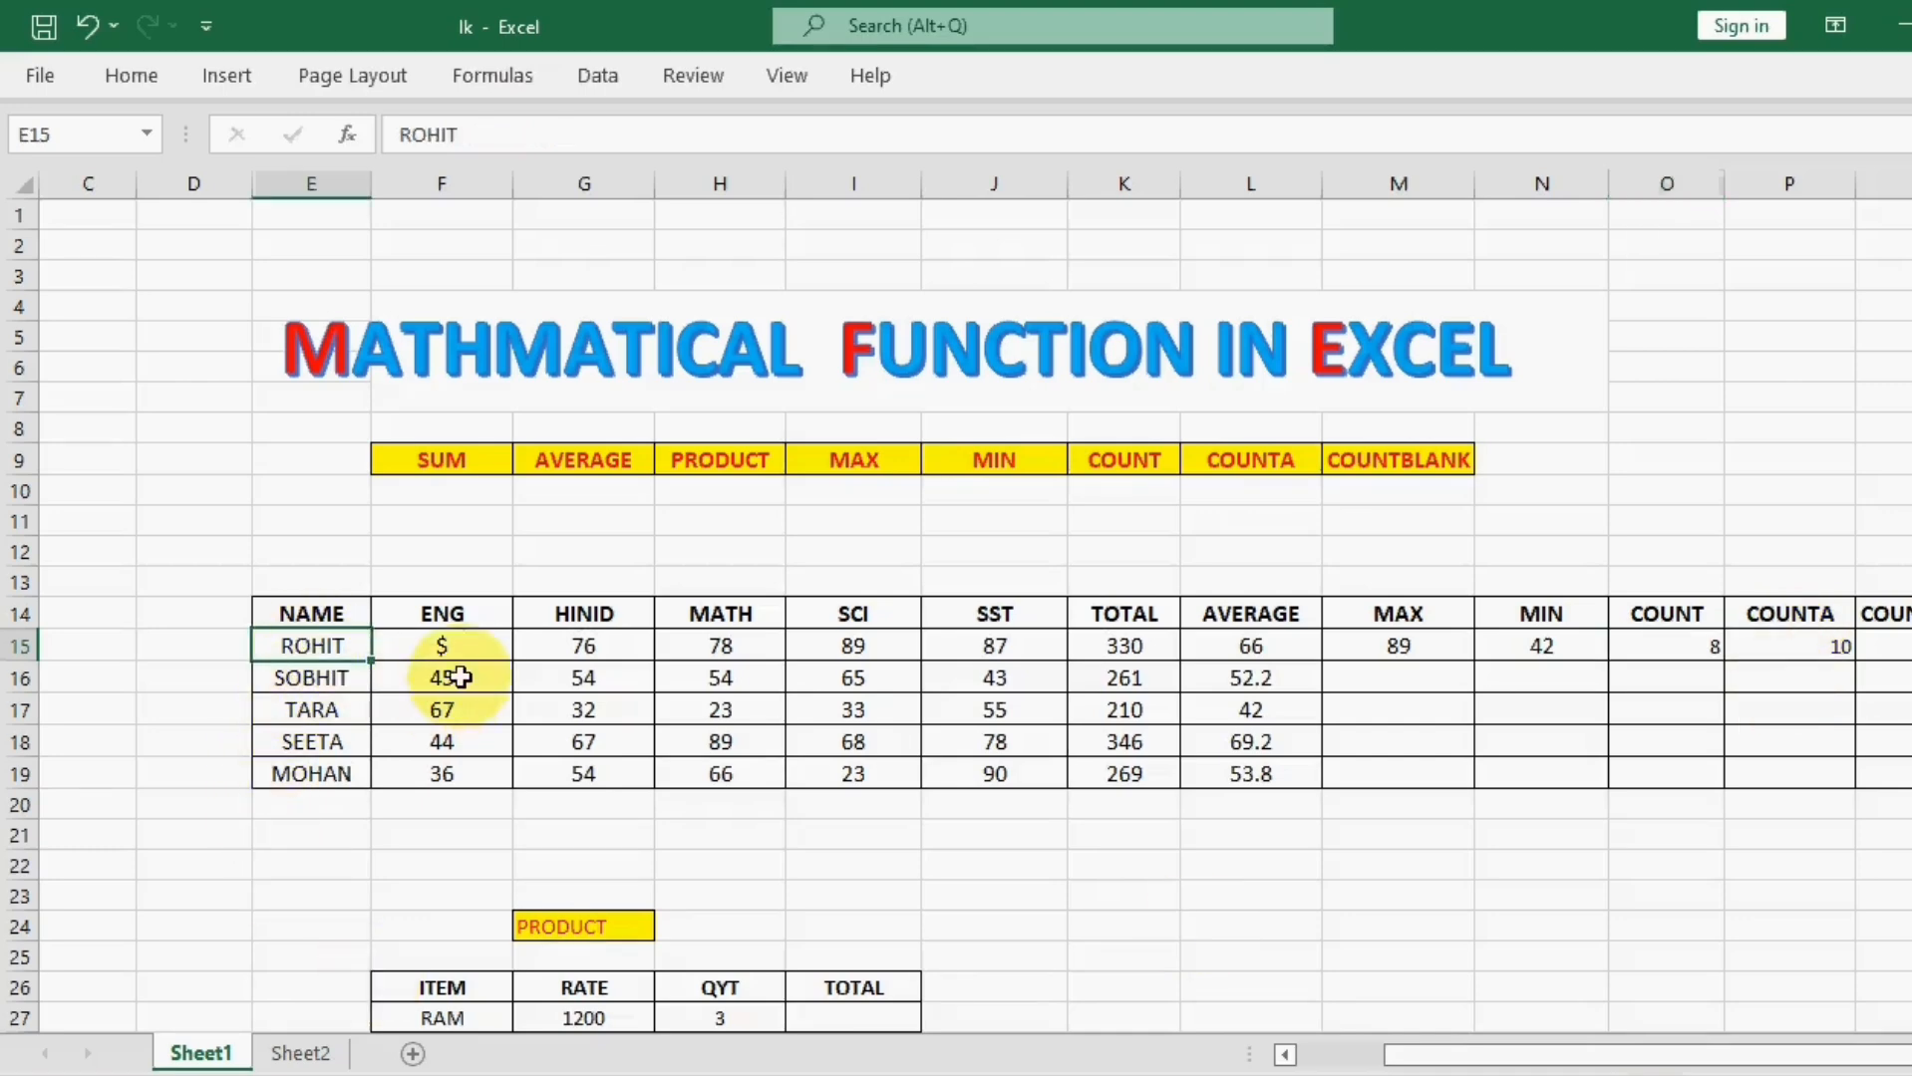
Step: Clear the $ entry from cell F15 in the ENG column, leaving the cell blank for the COUNTBLANK example
key("Right")
key("Right")
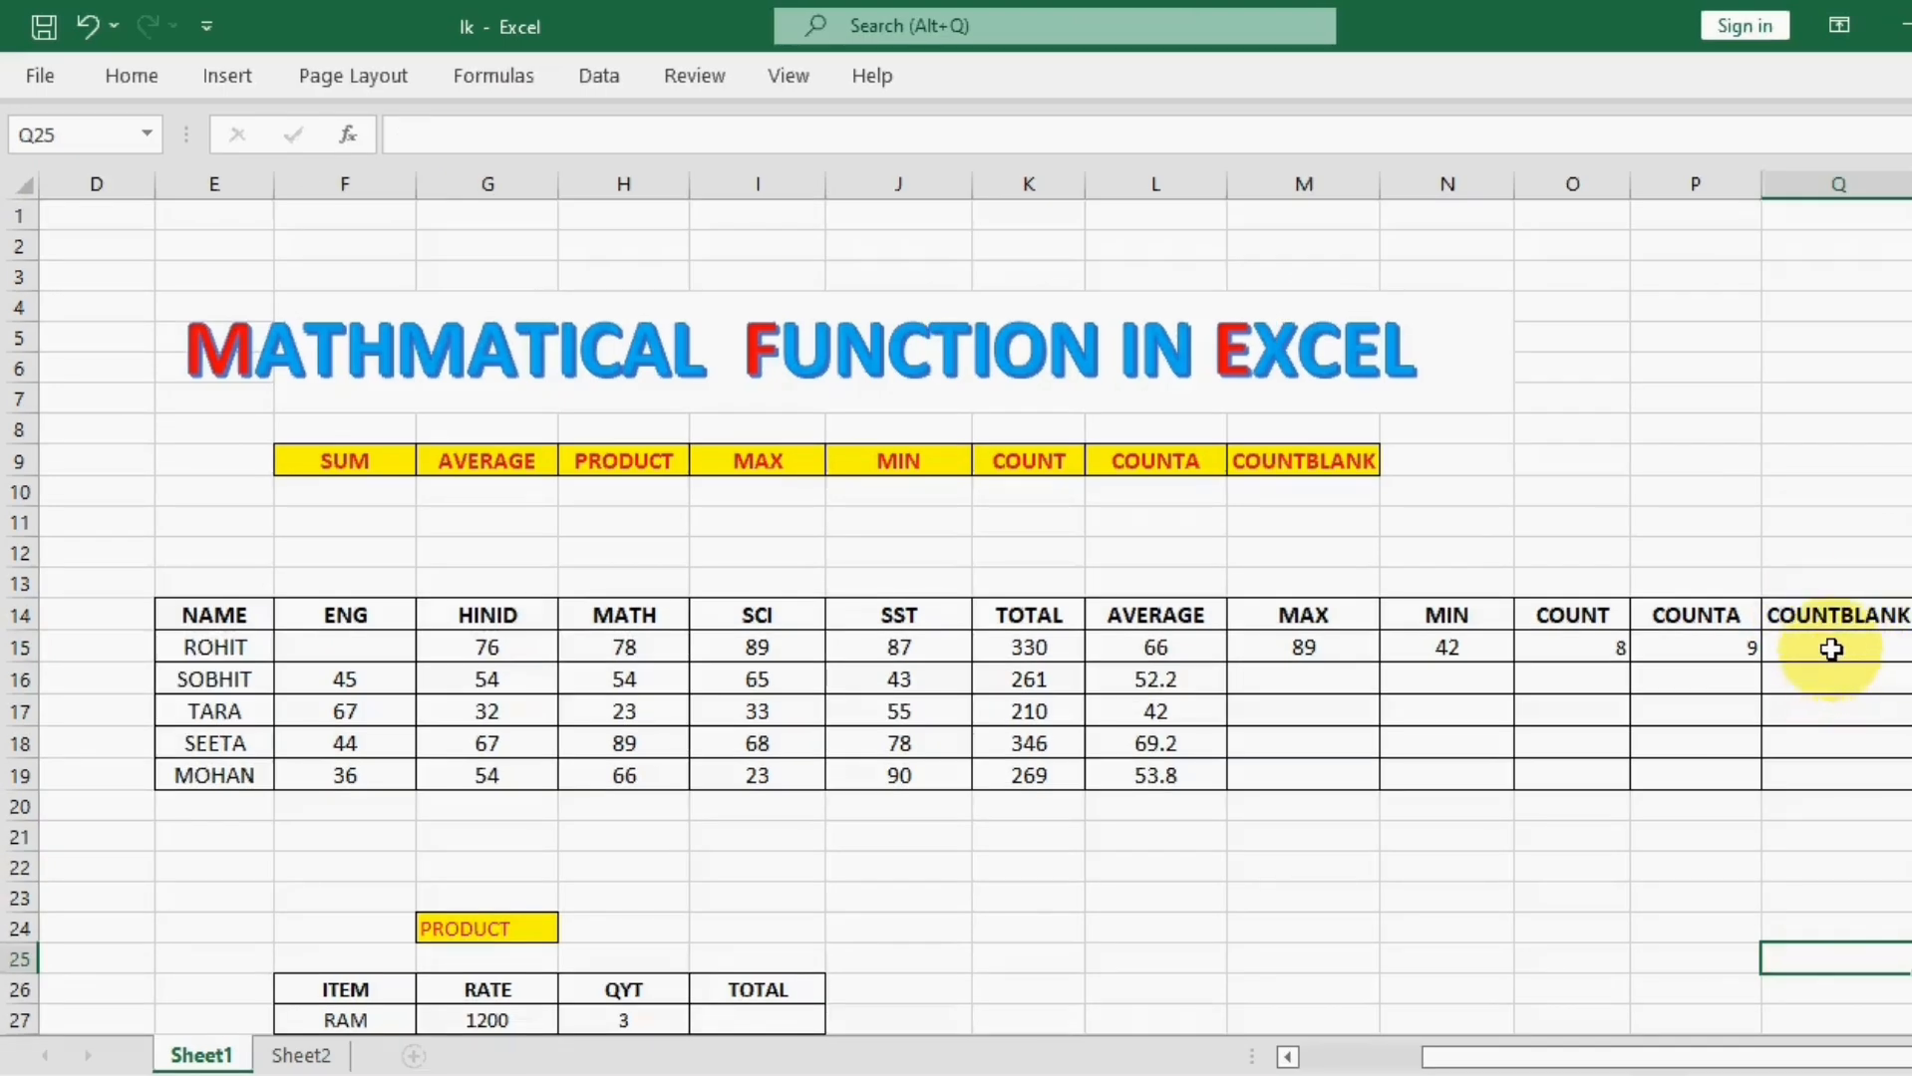
left_click(1832, 650)
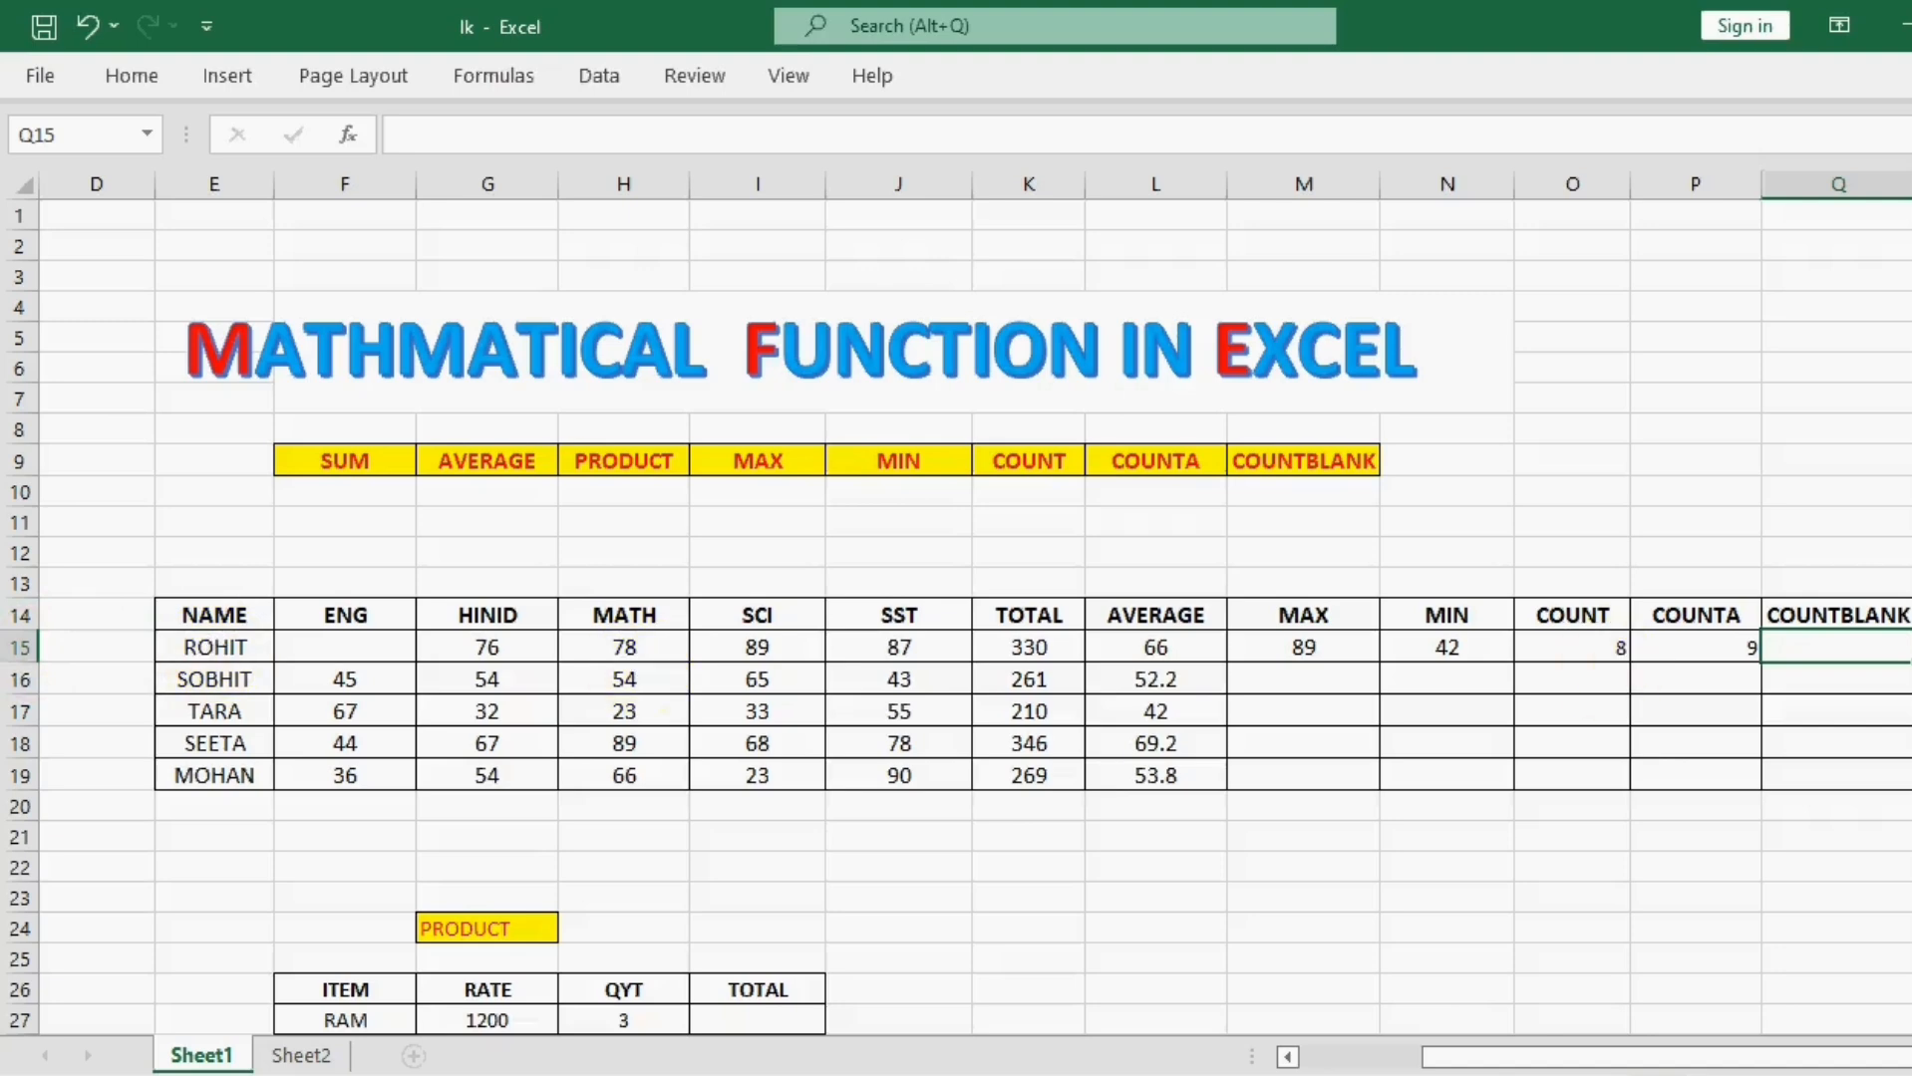
left_click(356, 650)
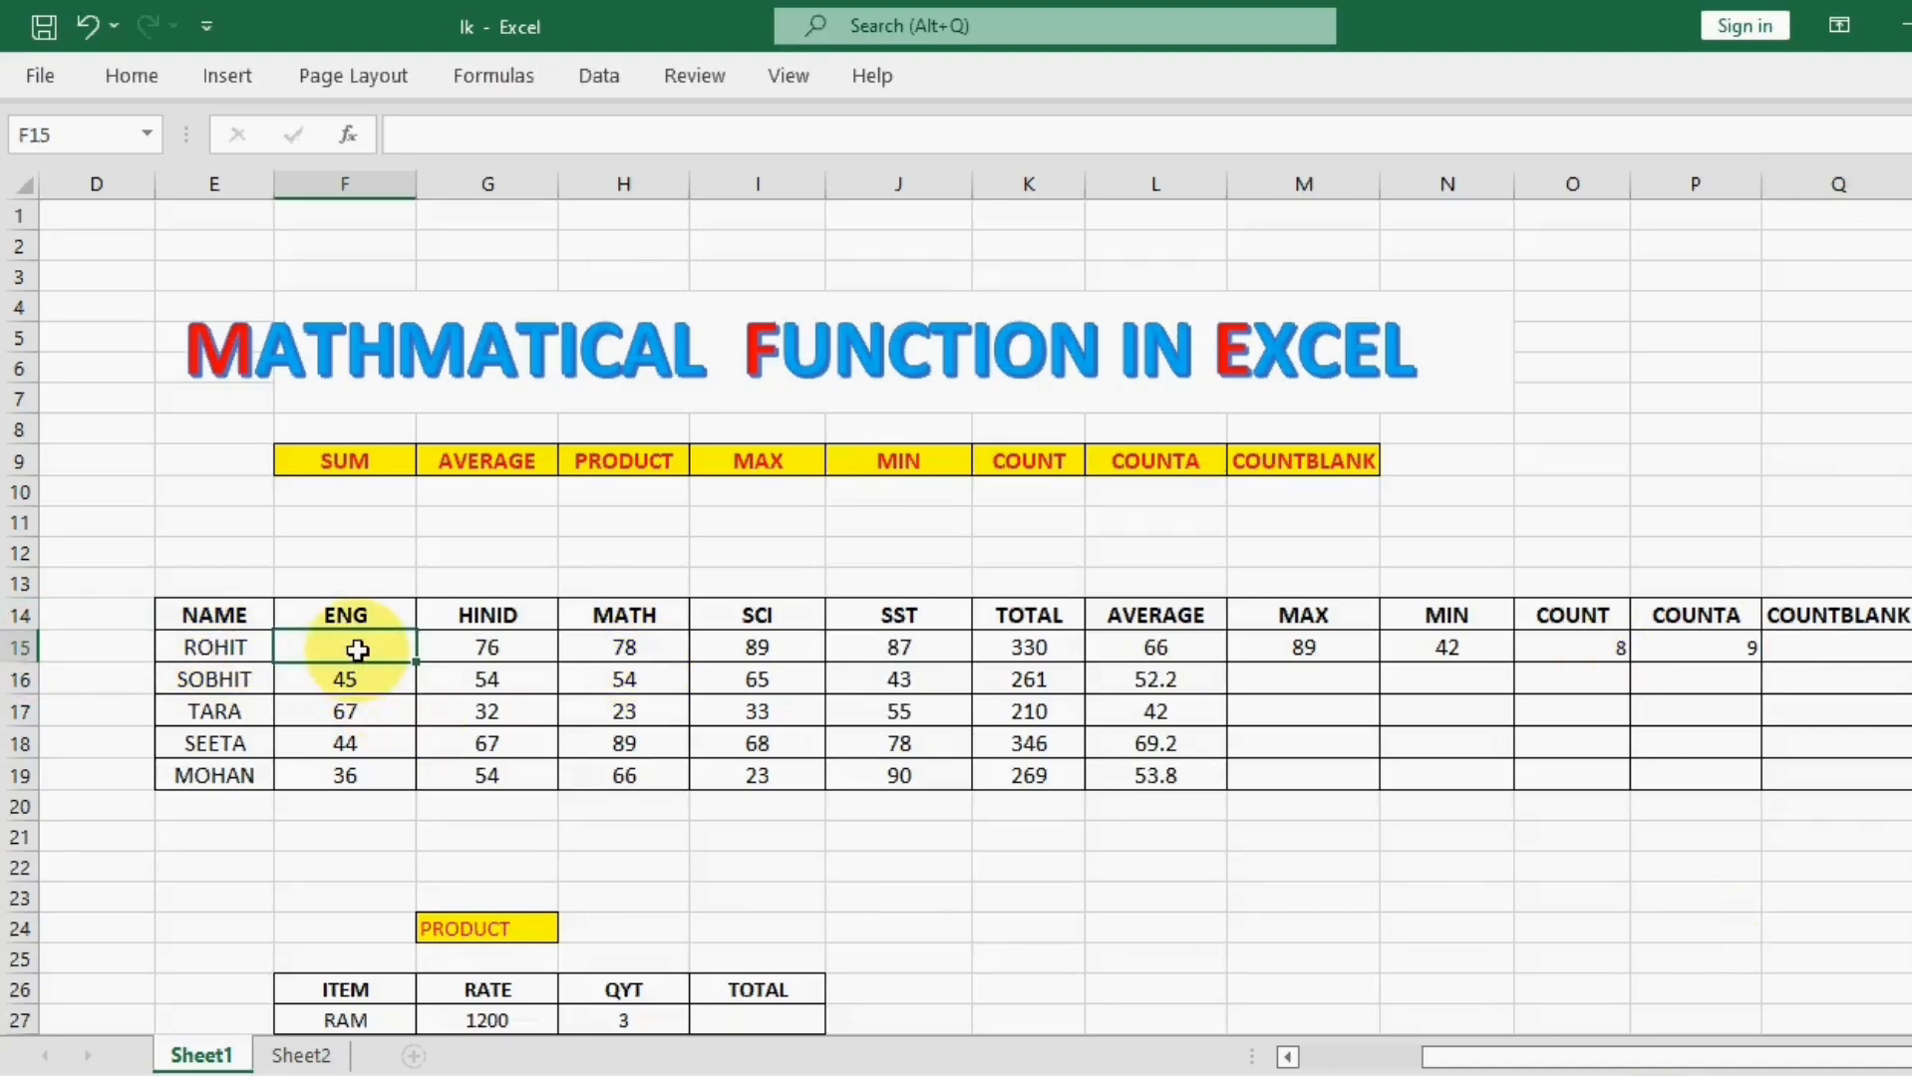
Step: Count the blank cells of the first student's row in cell Q15 with COUNTBLANK over the range E15:N15
left_click(1832, 647)
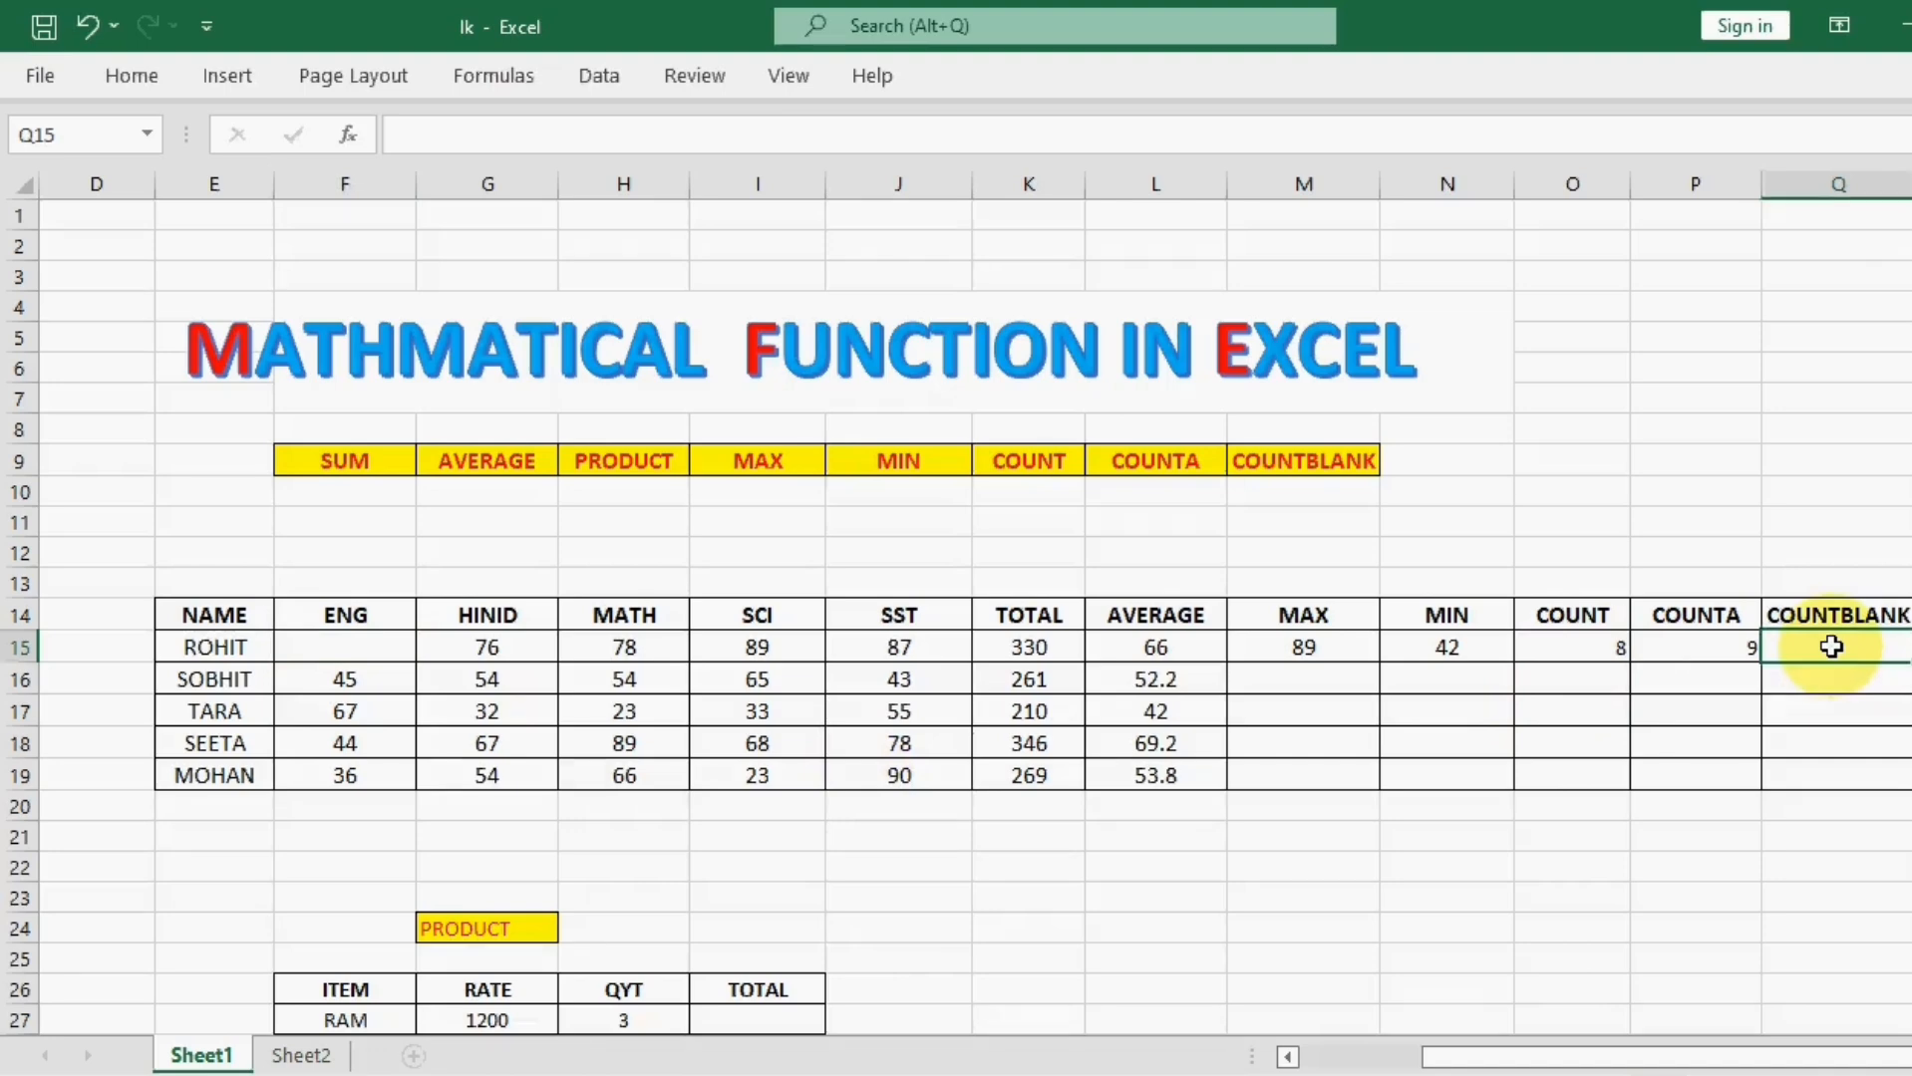
type("=COUN")
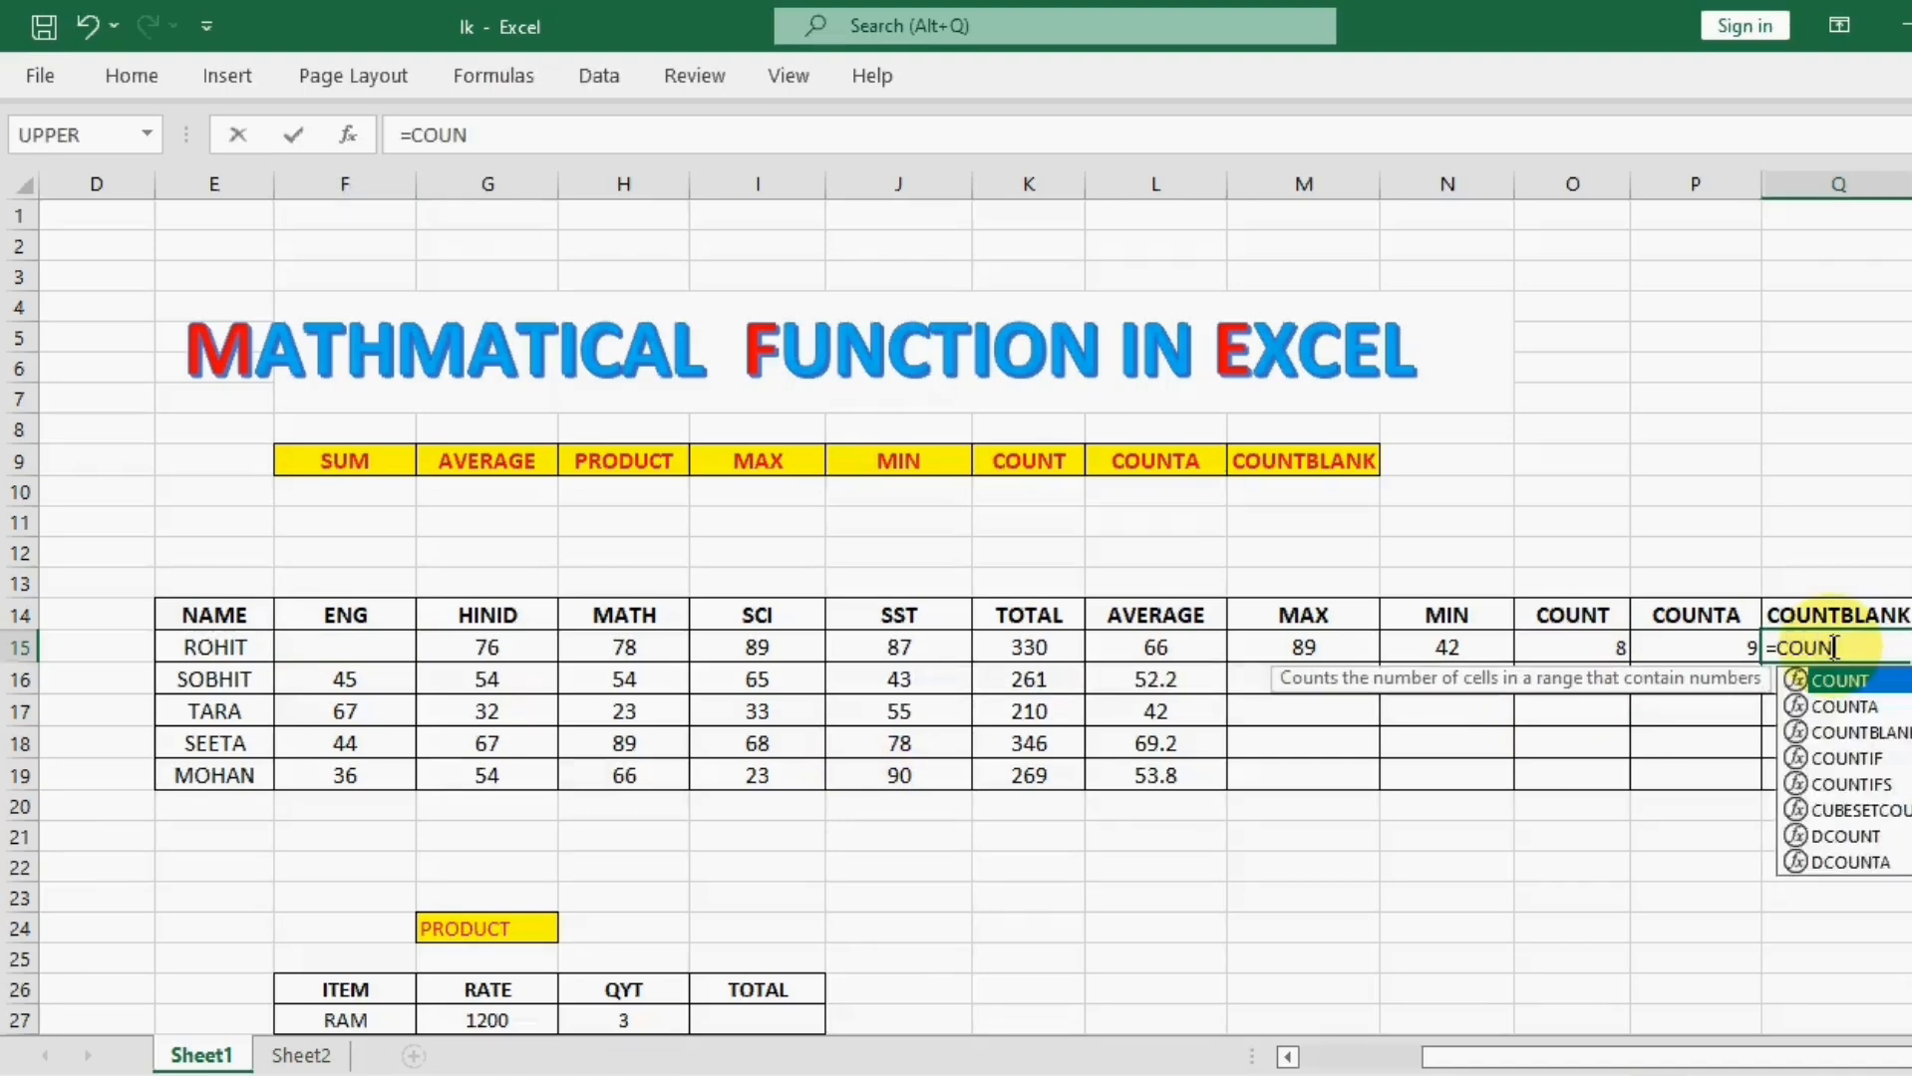
type("T")
double_click(1860, 731)
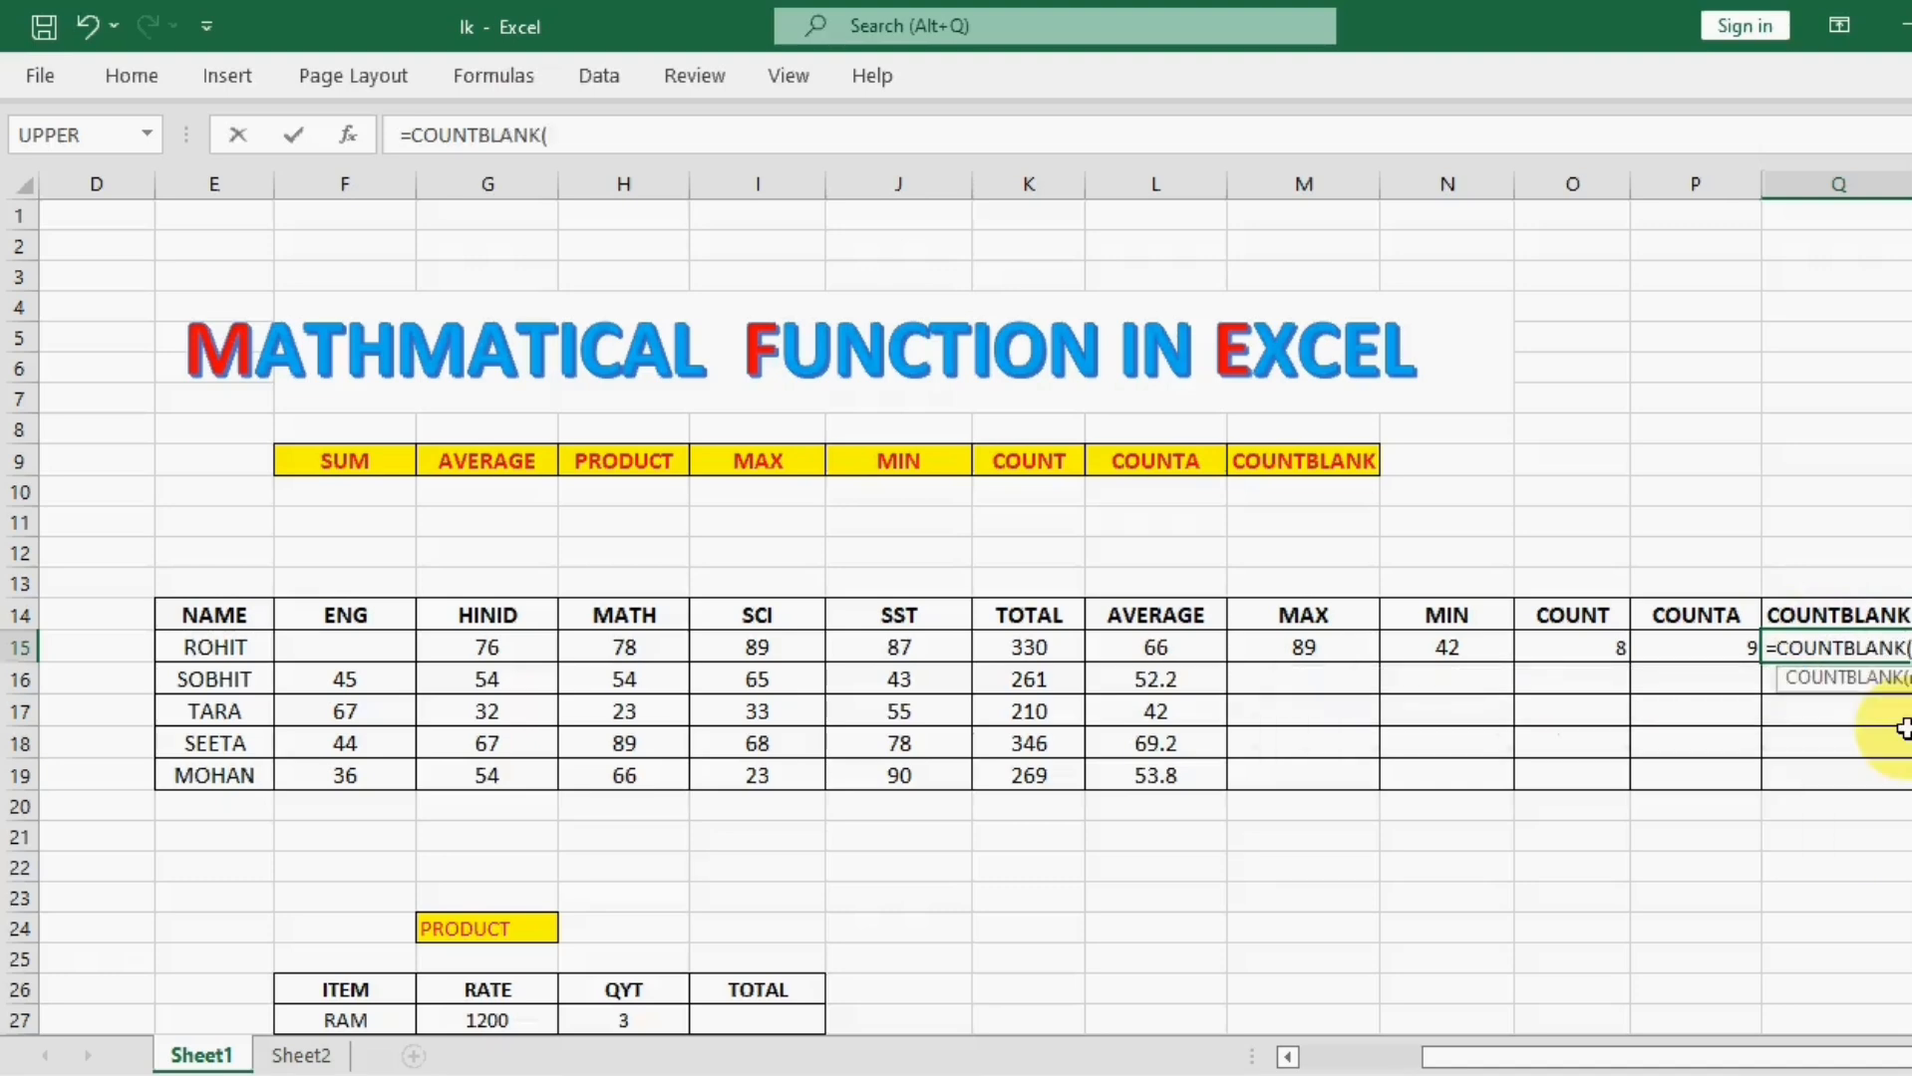
left_click_drag(213, 647, 1442, 633)
key("Return")
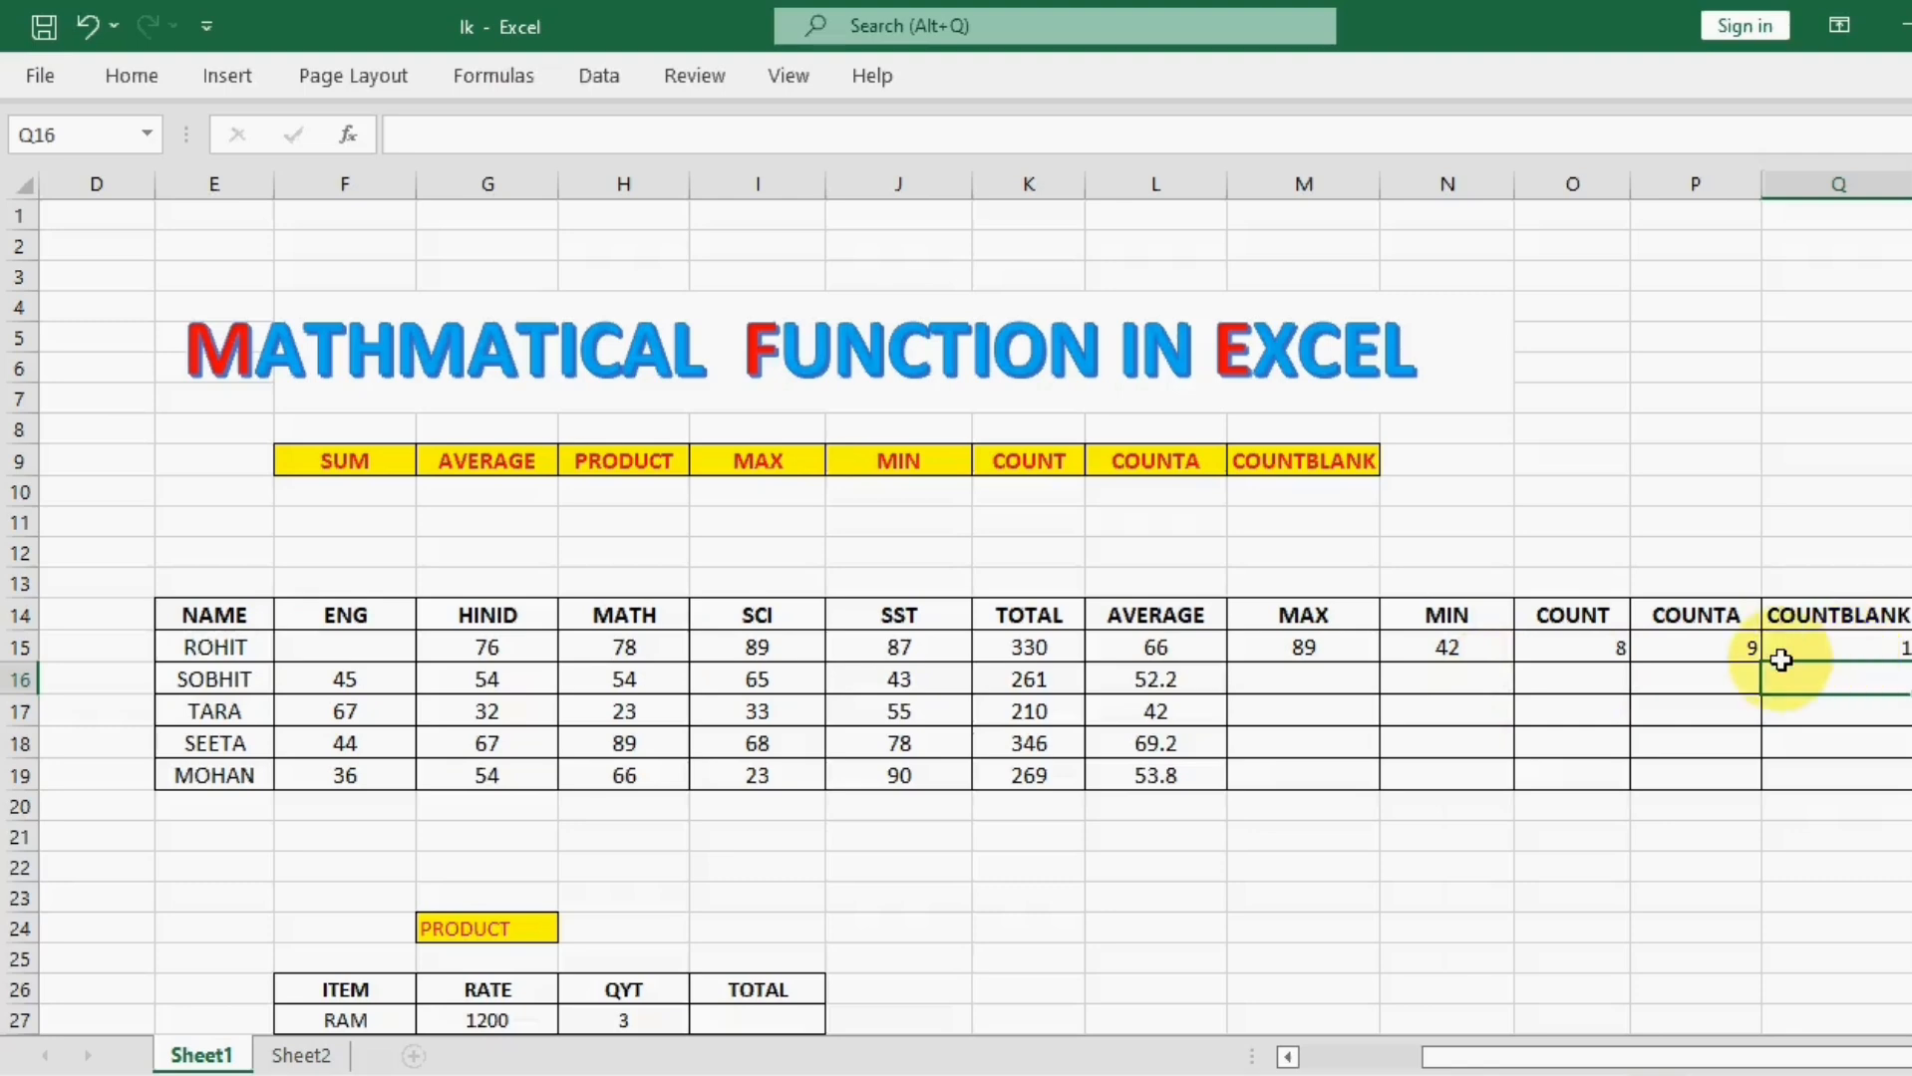
Step: Enter 45 as the ENG mark in cell F15, and clear the HINID and SCI marks in cells G15 and I15 to test COUNTBLANK
left_click(370, 649)
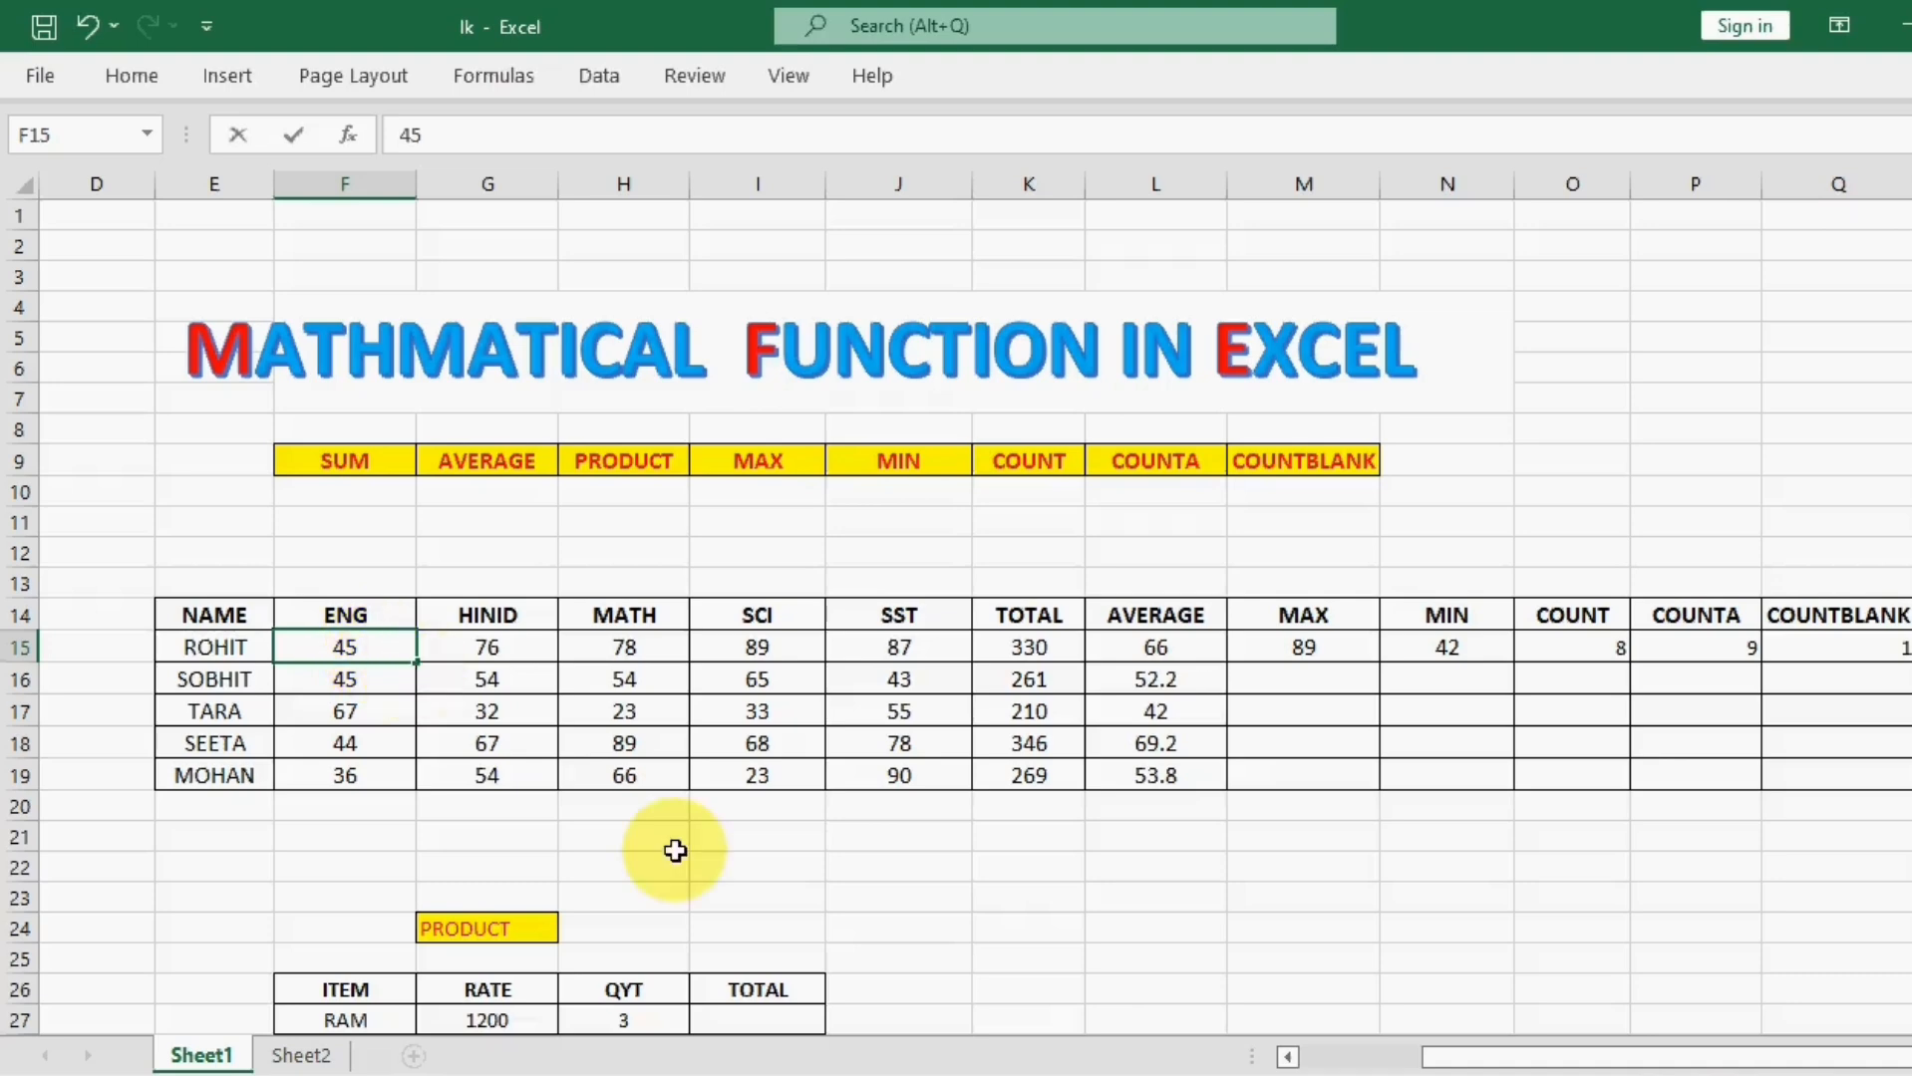
left_click(1331, 925)
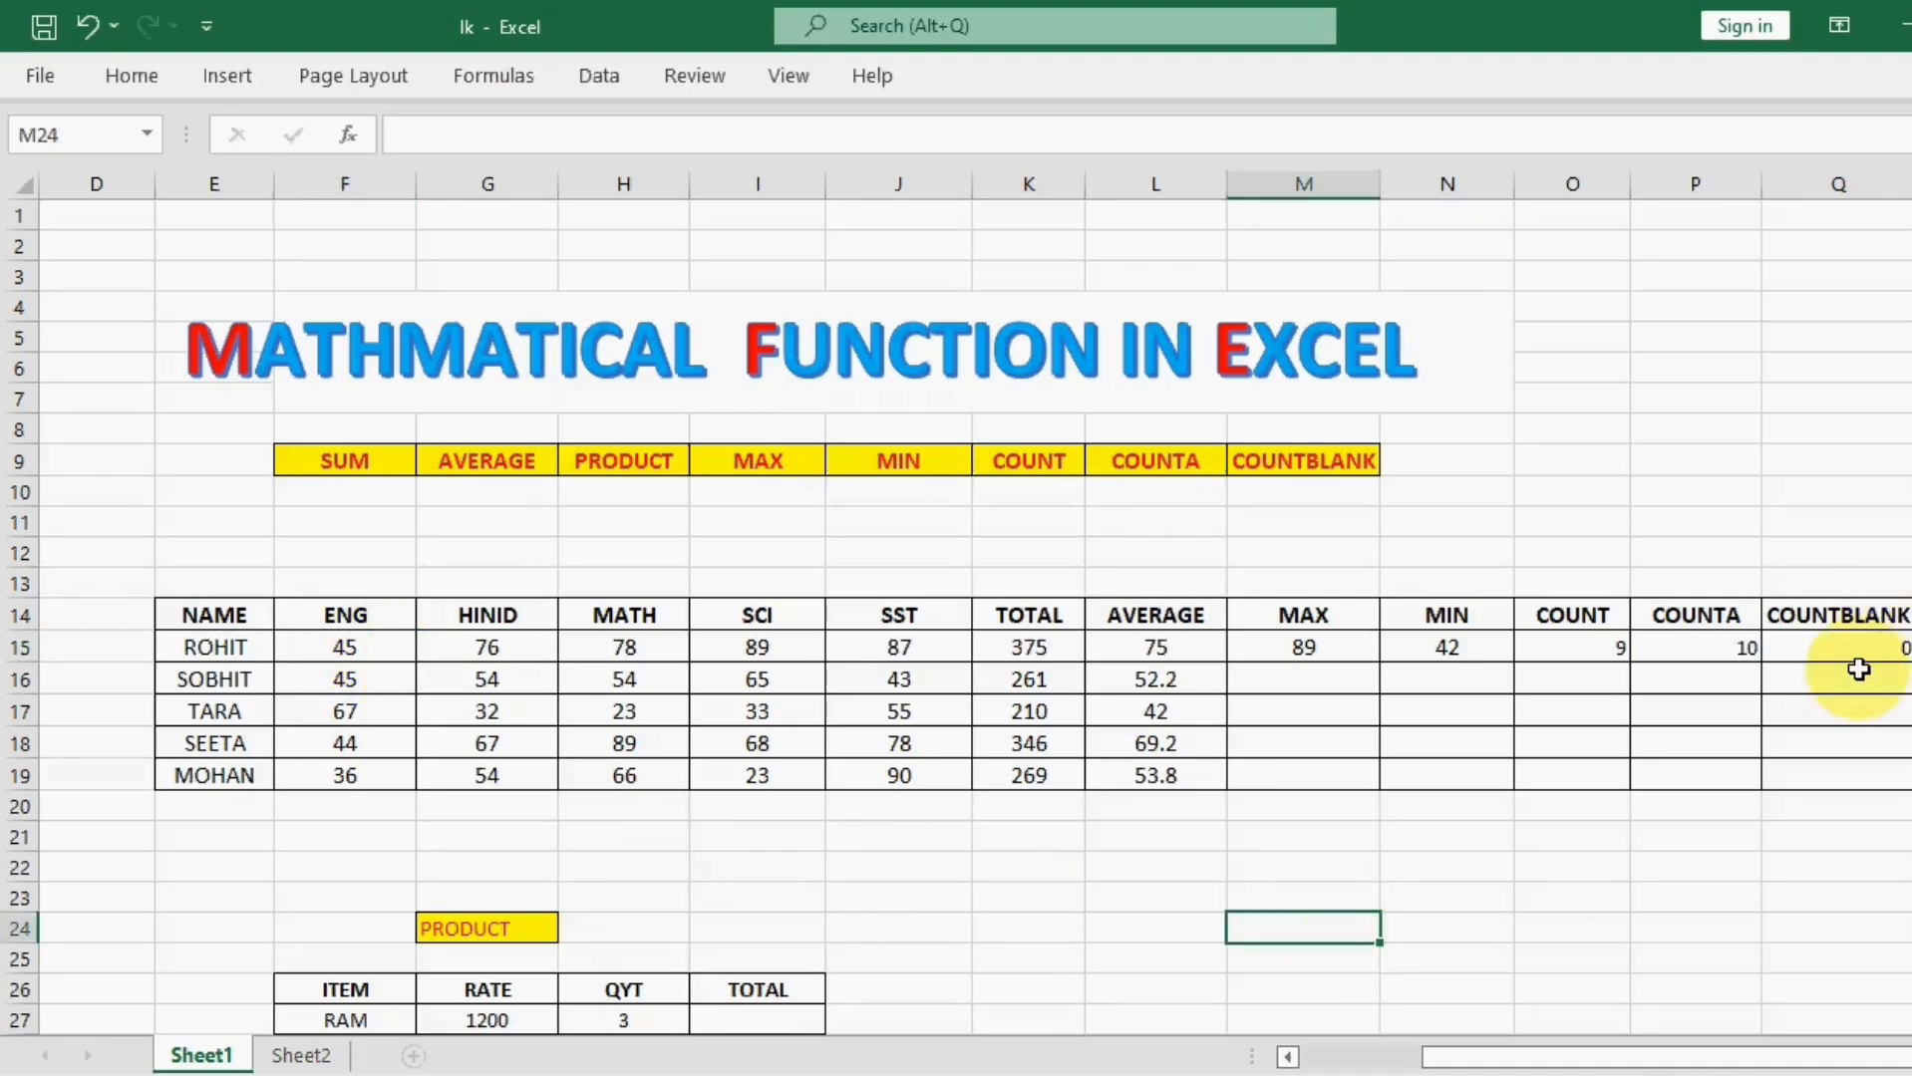
left_click(512, 650)
key("Delete")
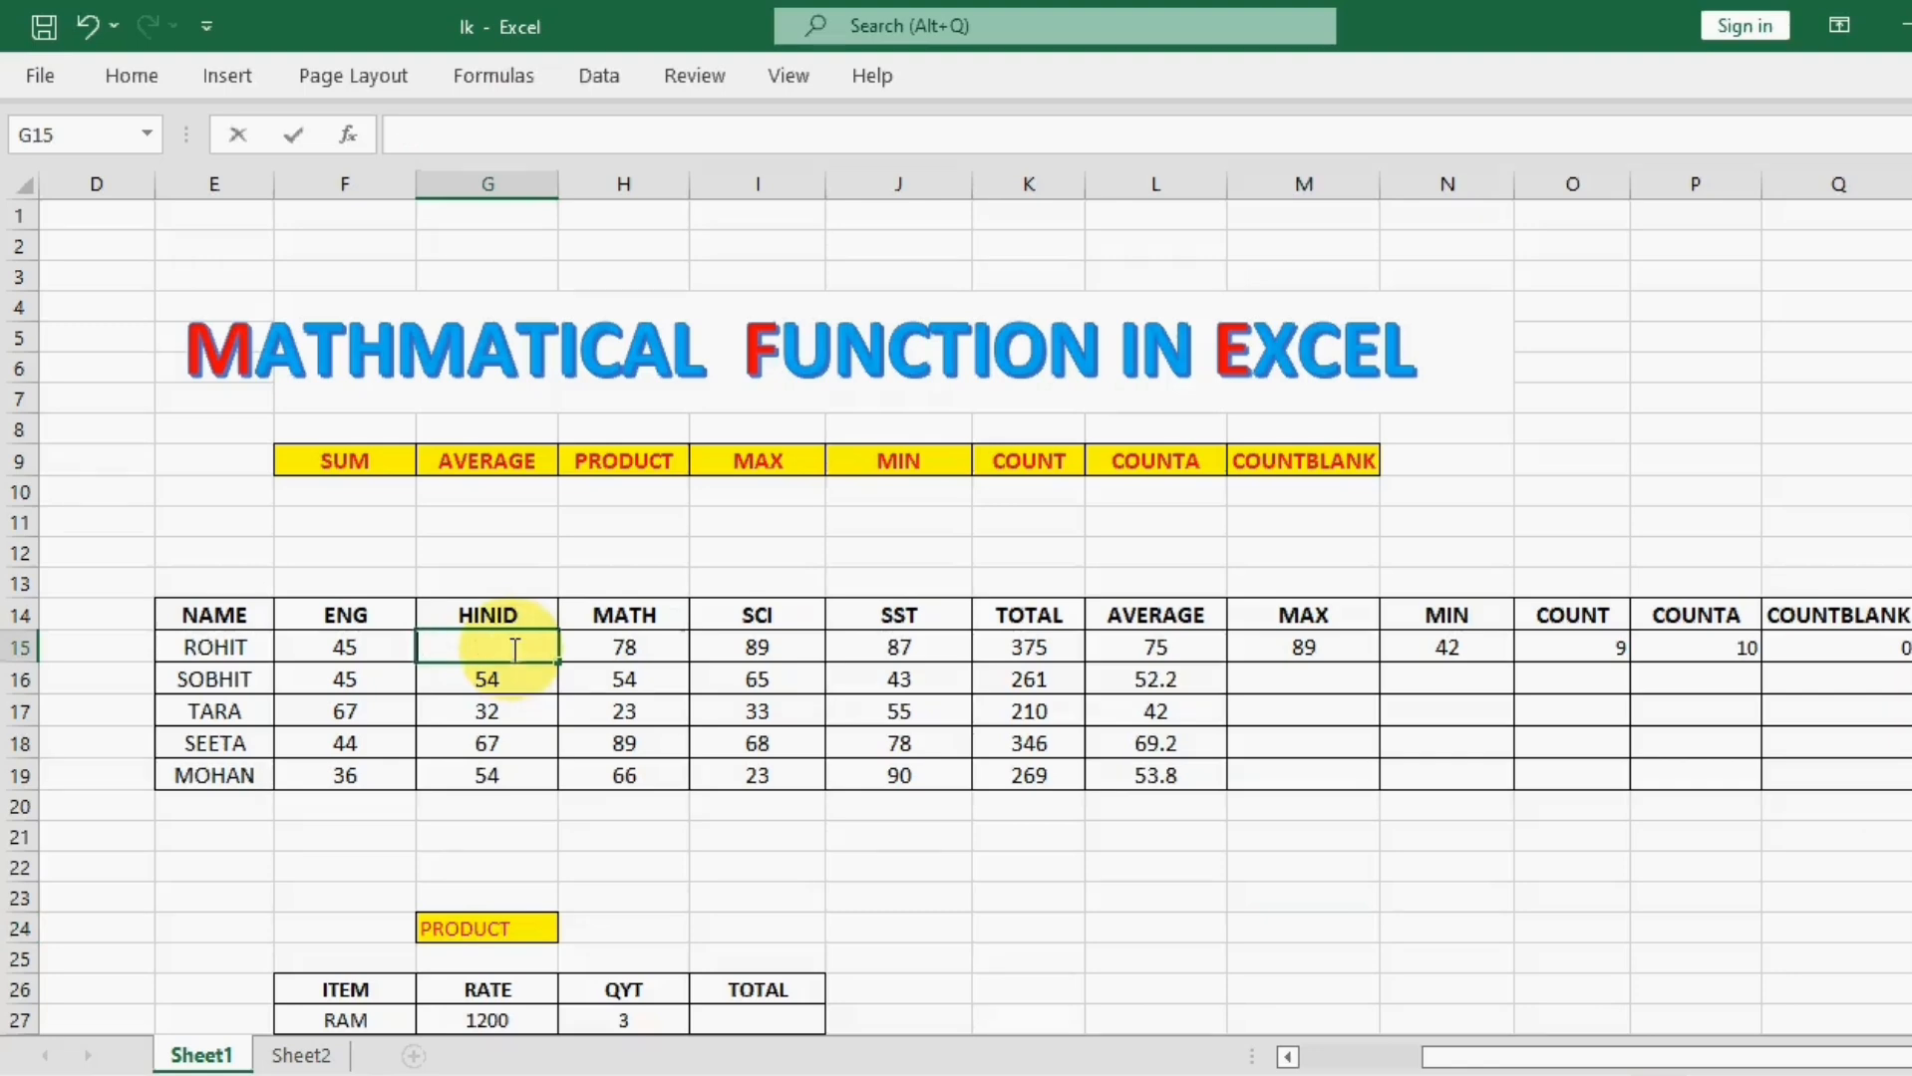
left_click(767, 927)
left_click(775, 651)
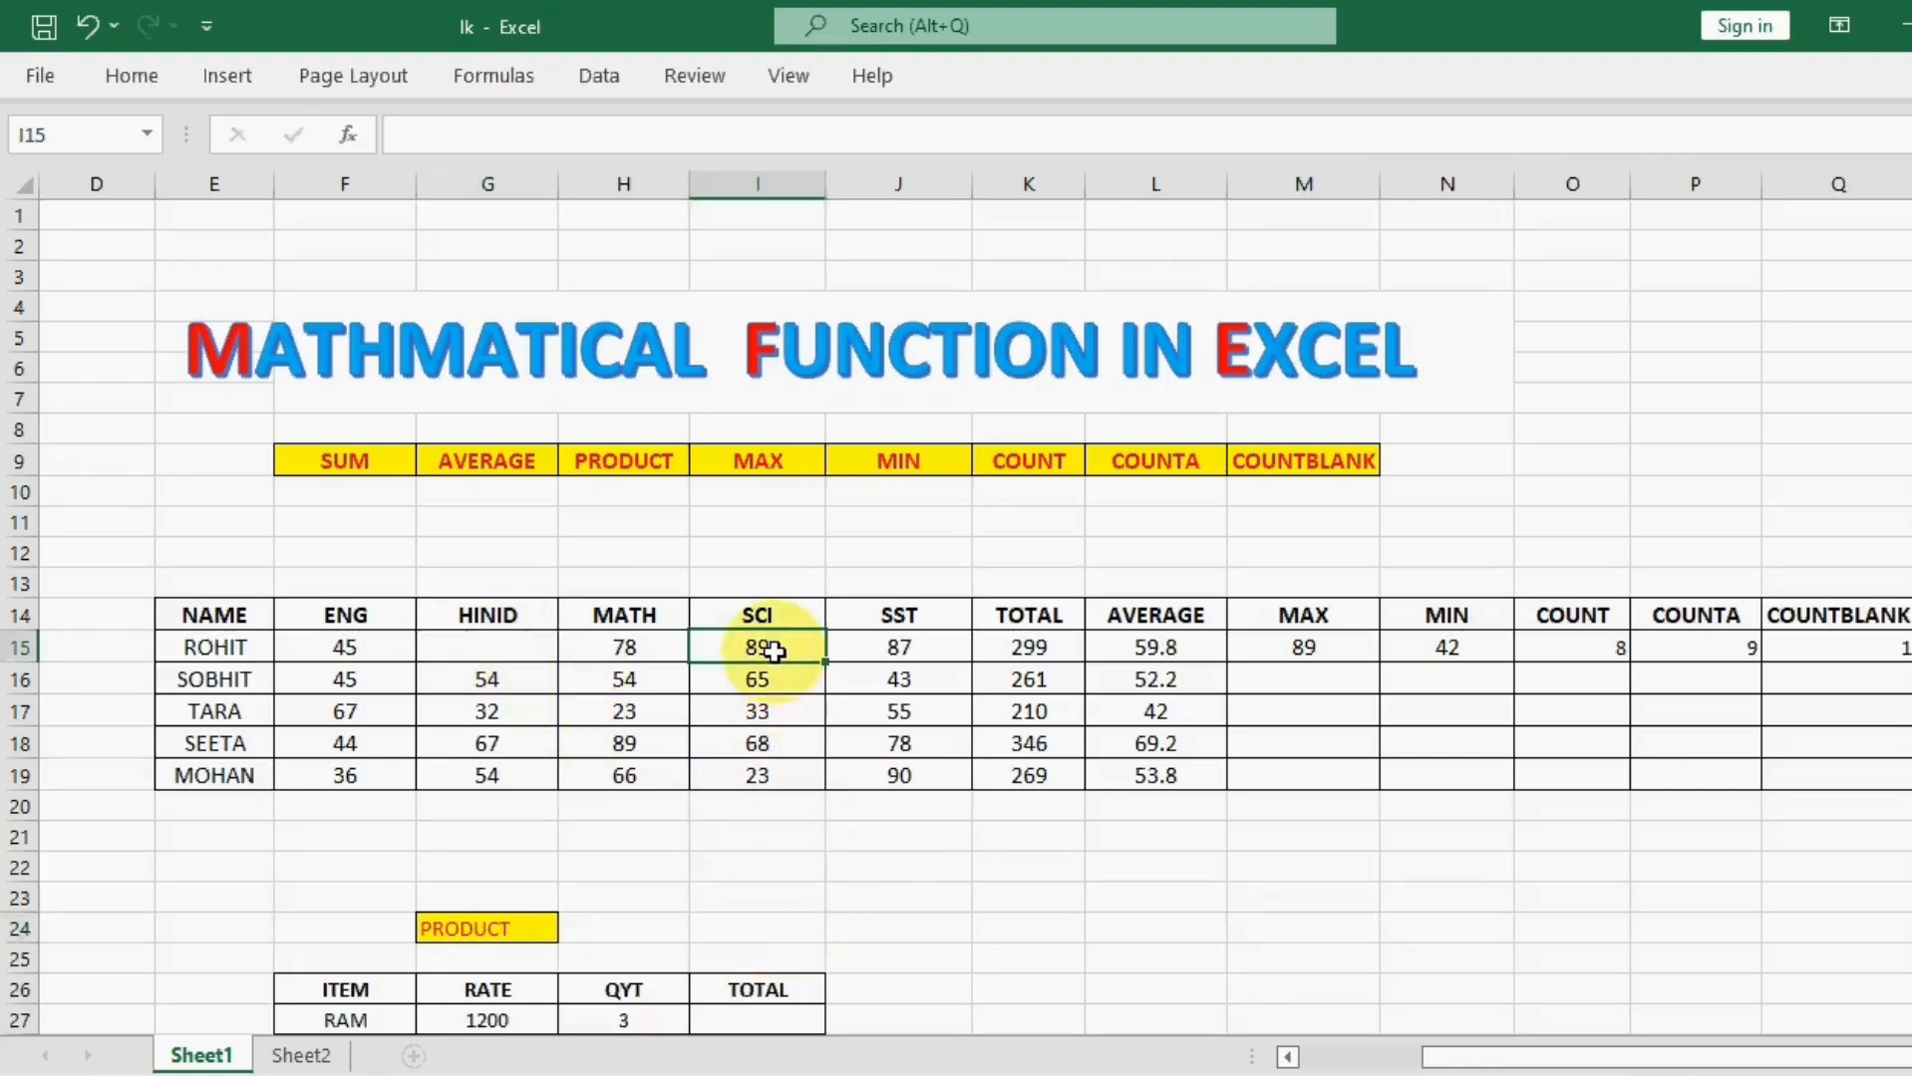
key("Delete")
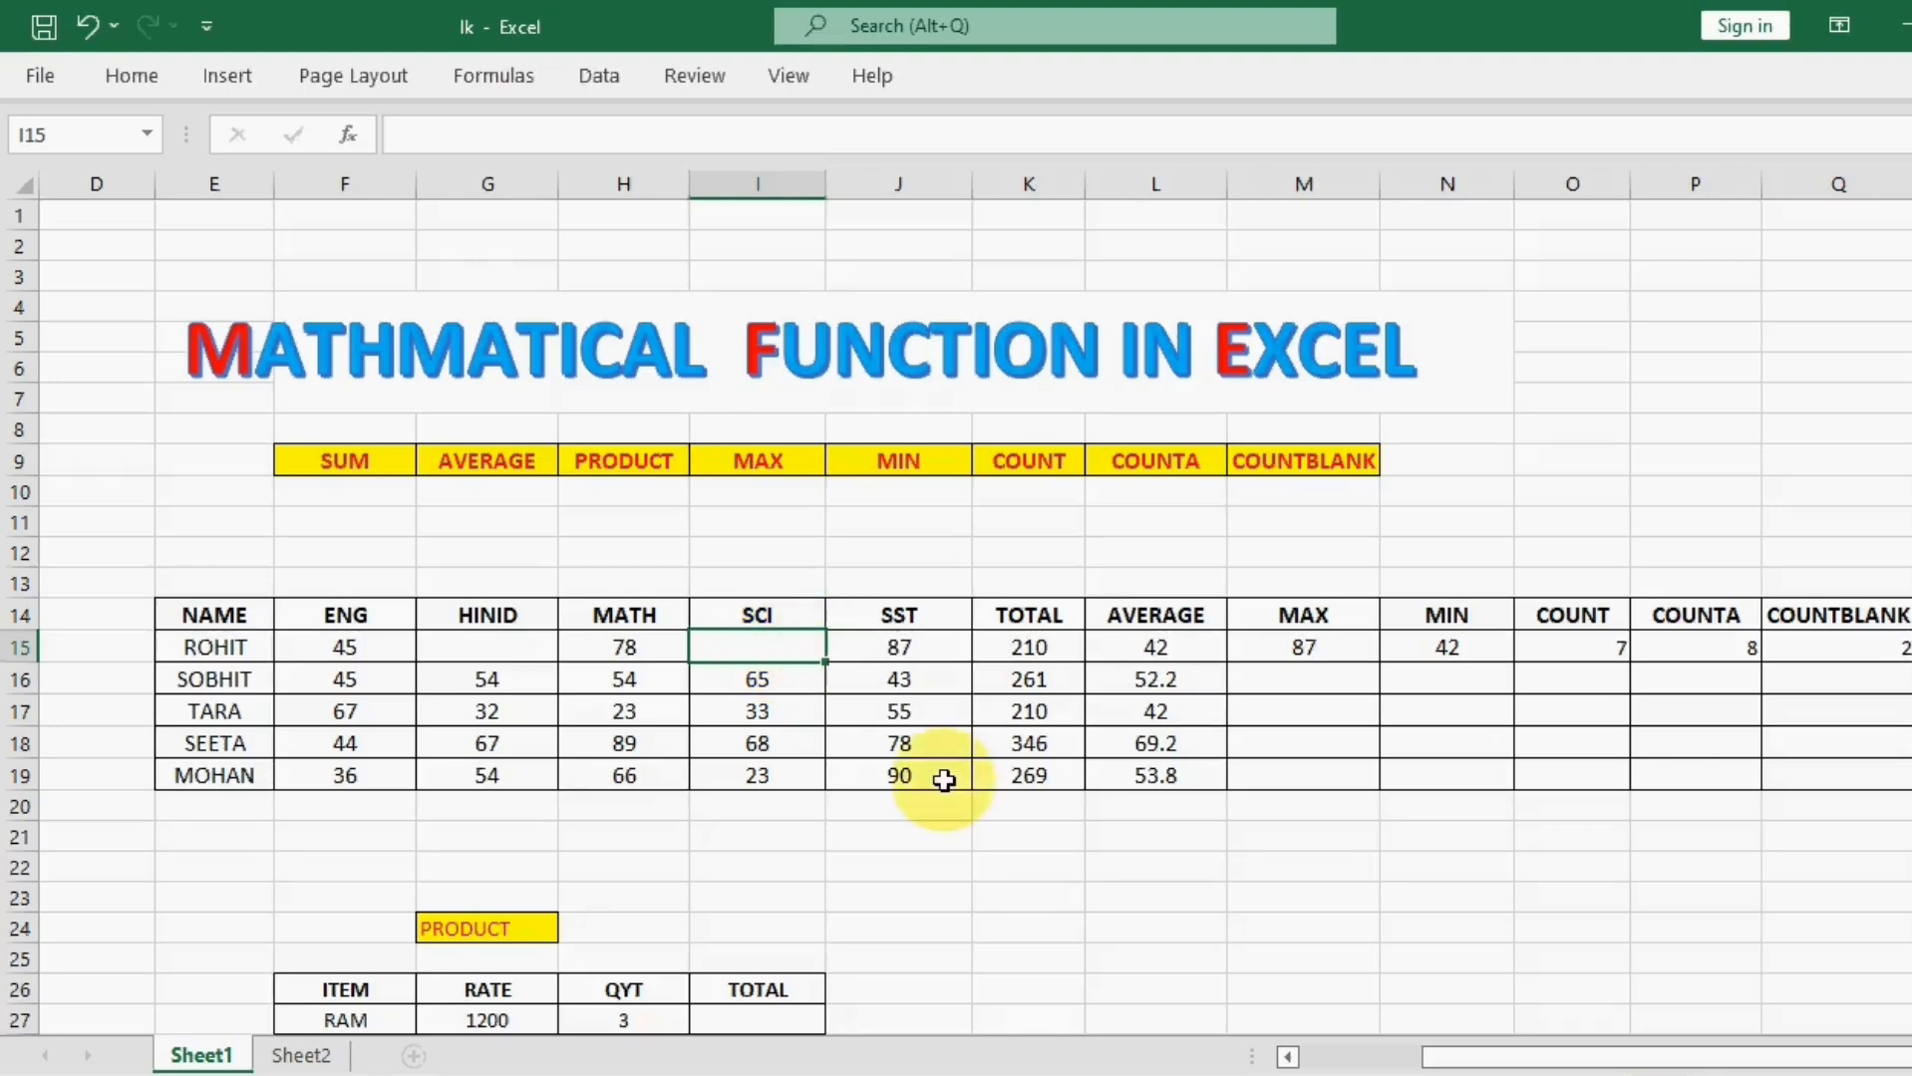
left_click(1121, 925)
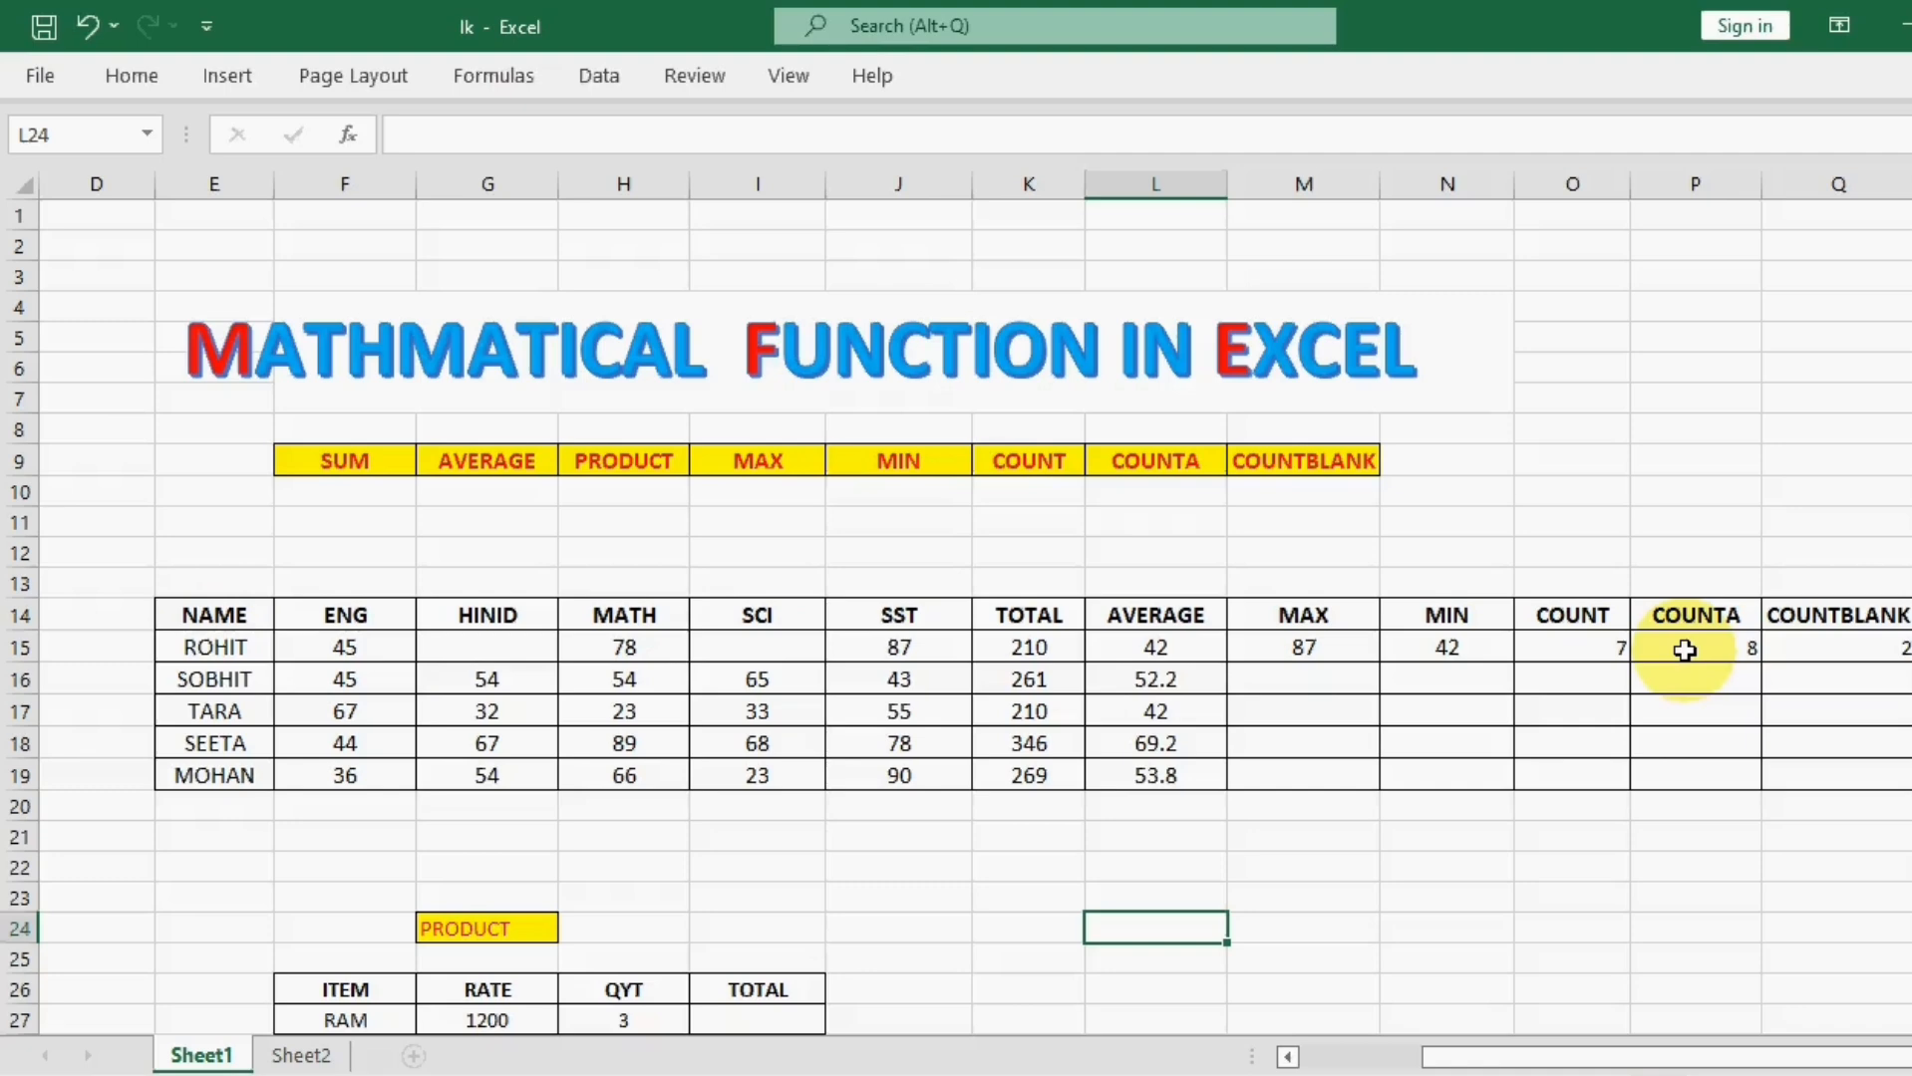
Step: Calculate the RAM total in cell I27 of the PRODUCT table with =PRODUCT(G27,H27), multiplying rate by quantity
scroll(1614, 723, "down", 3)
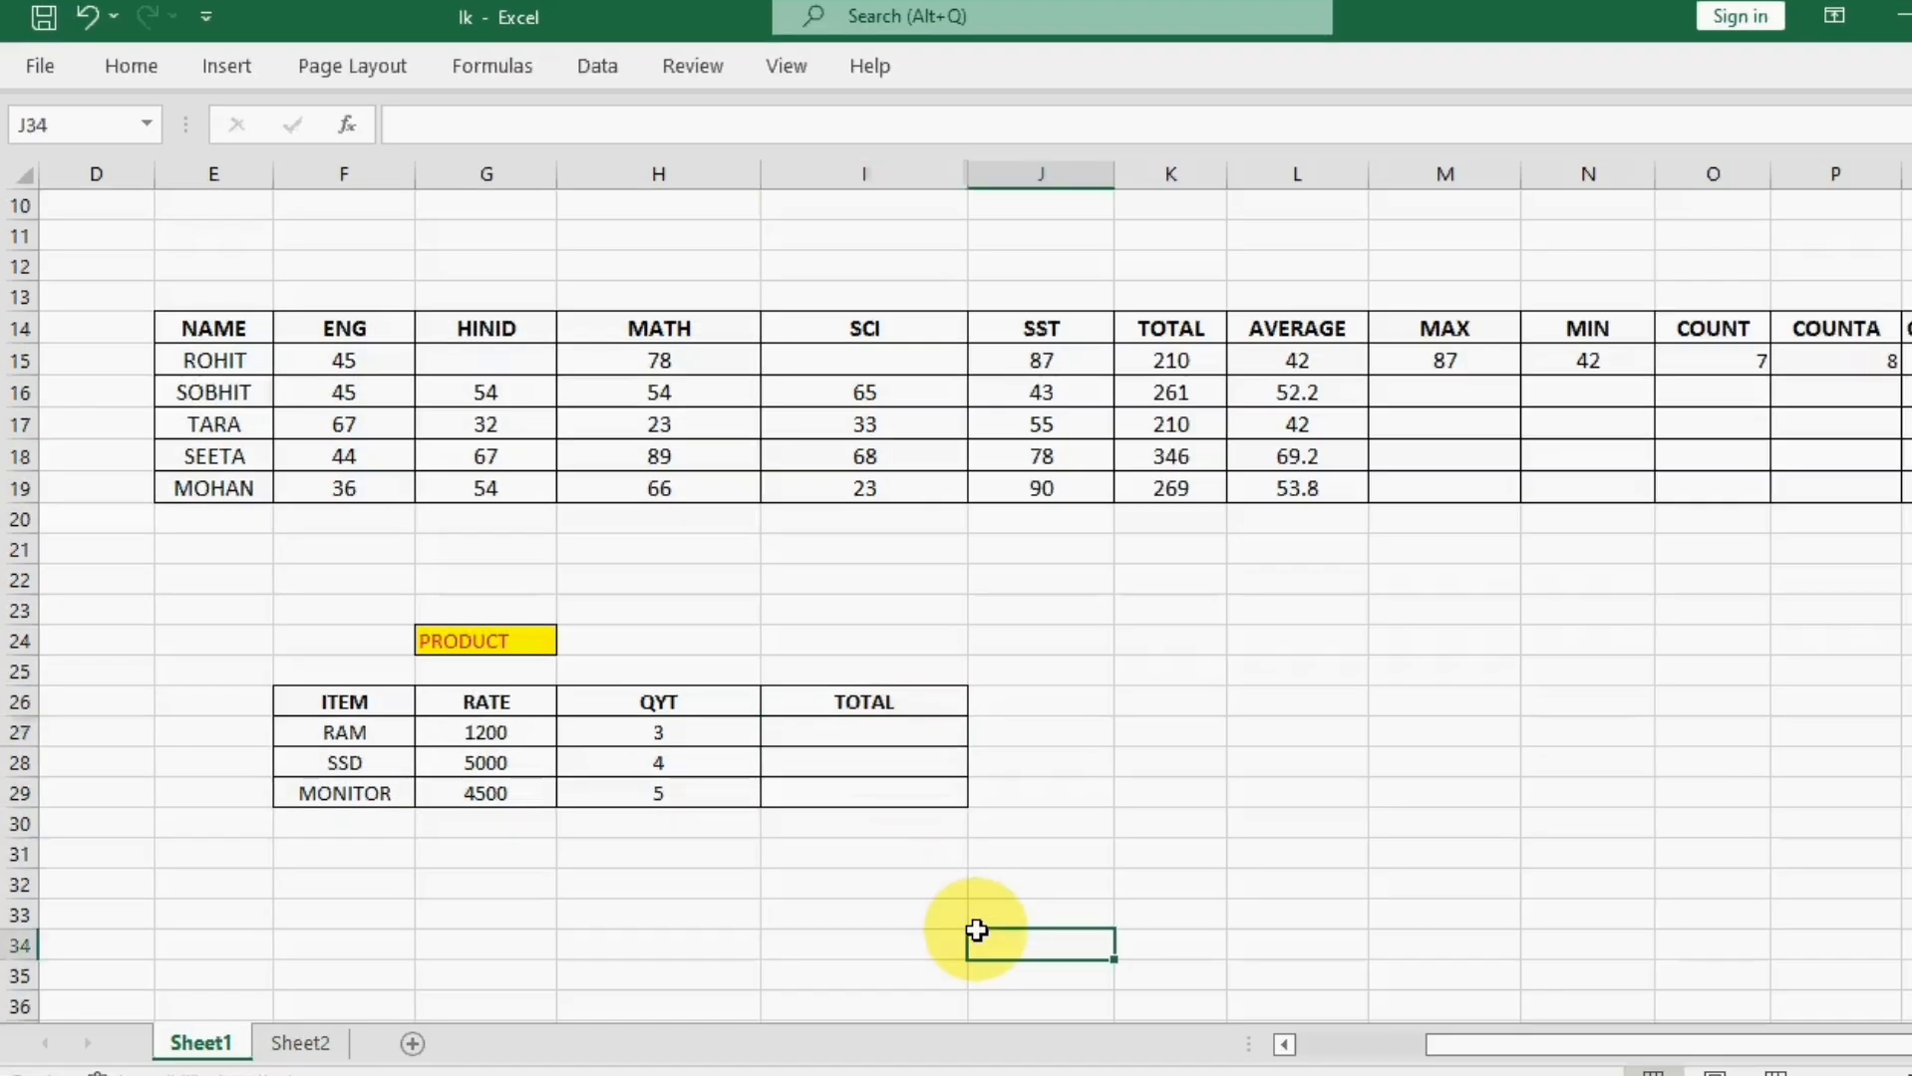
left_click(496, 641)
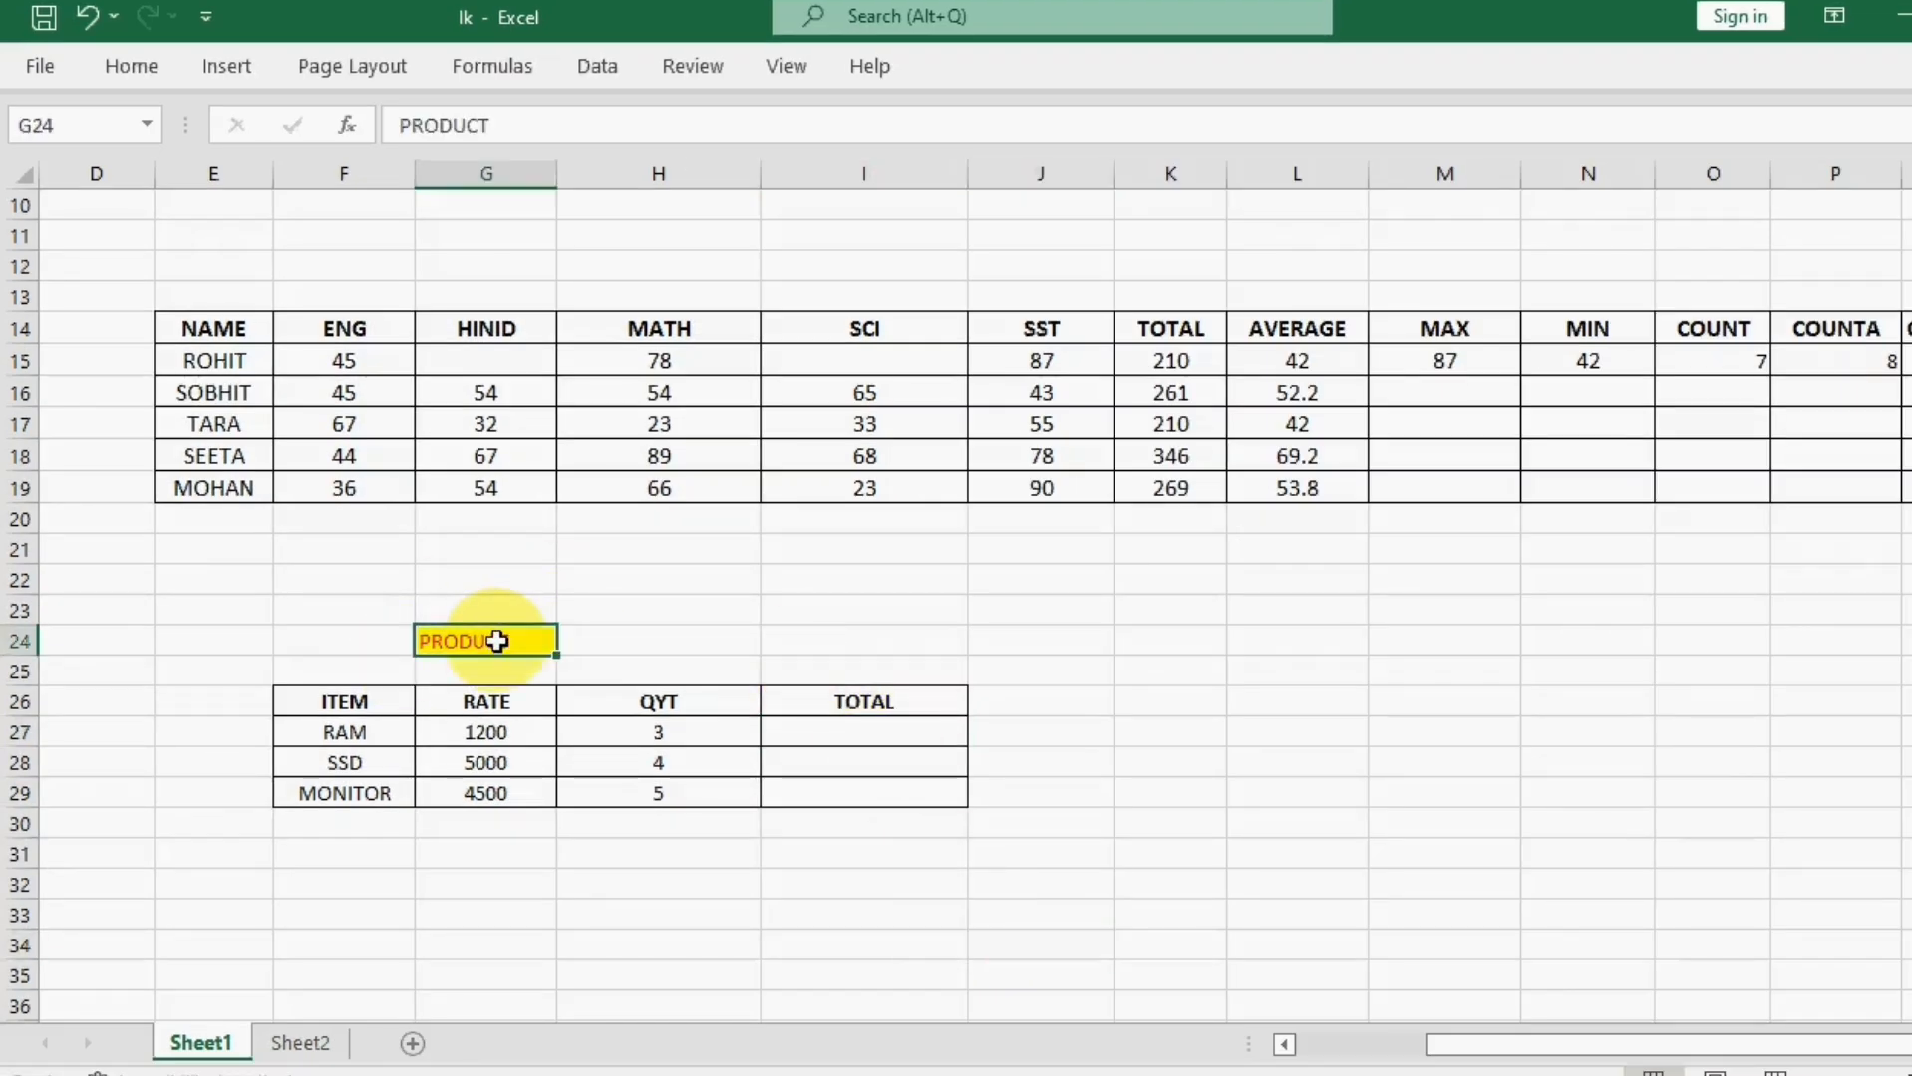
left_click(891, 732)
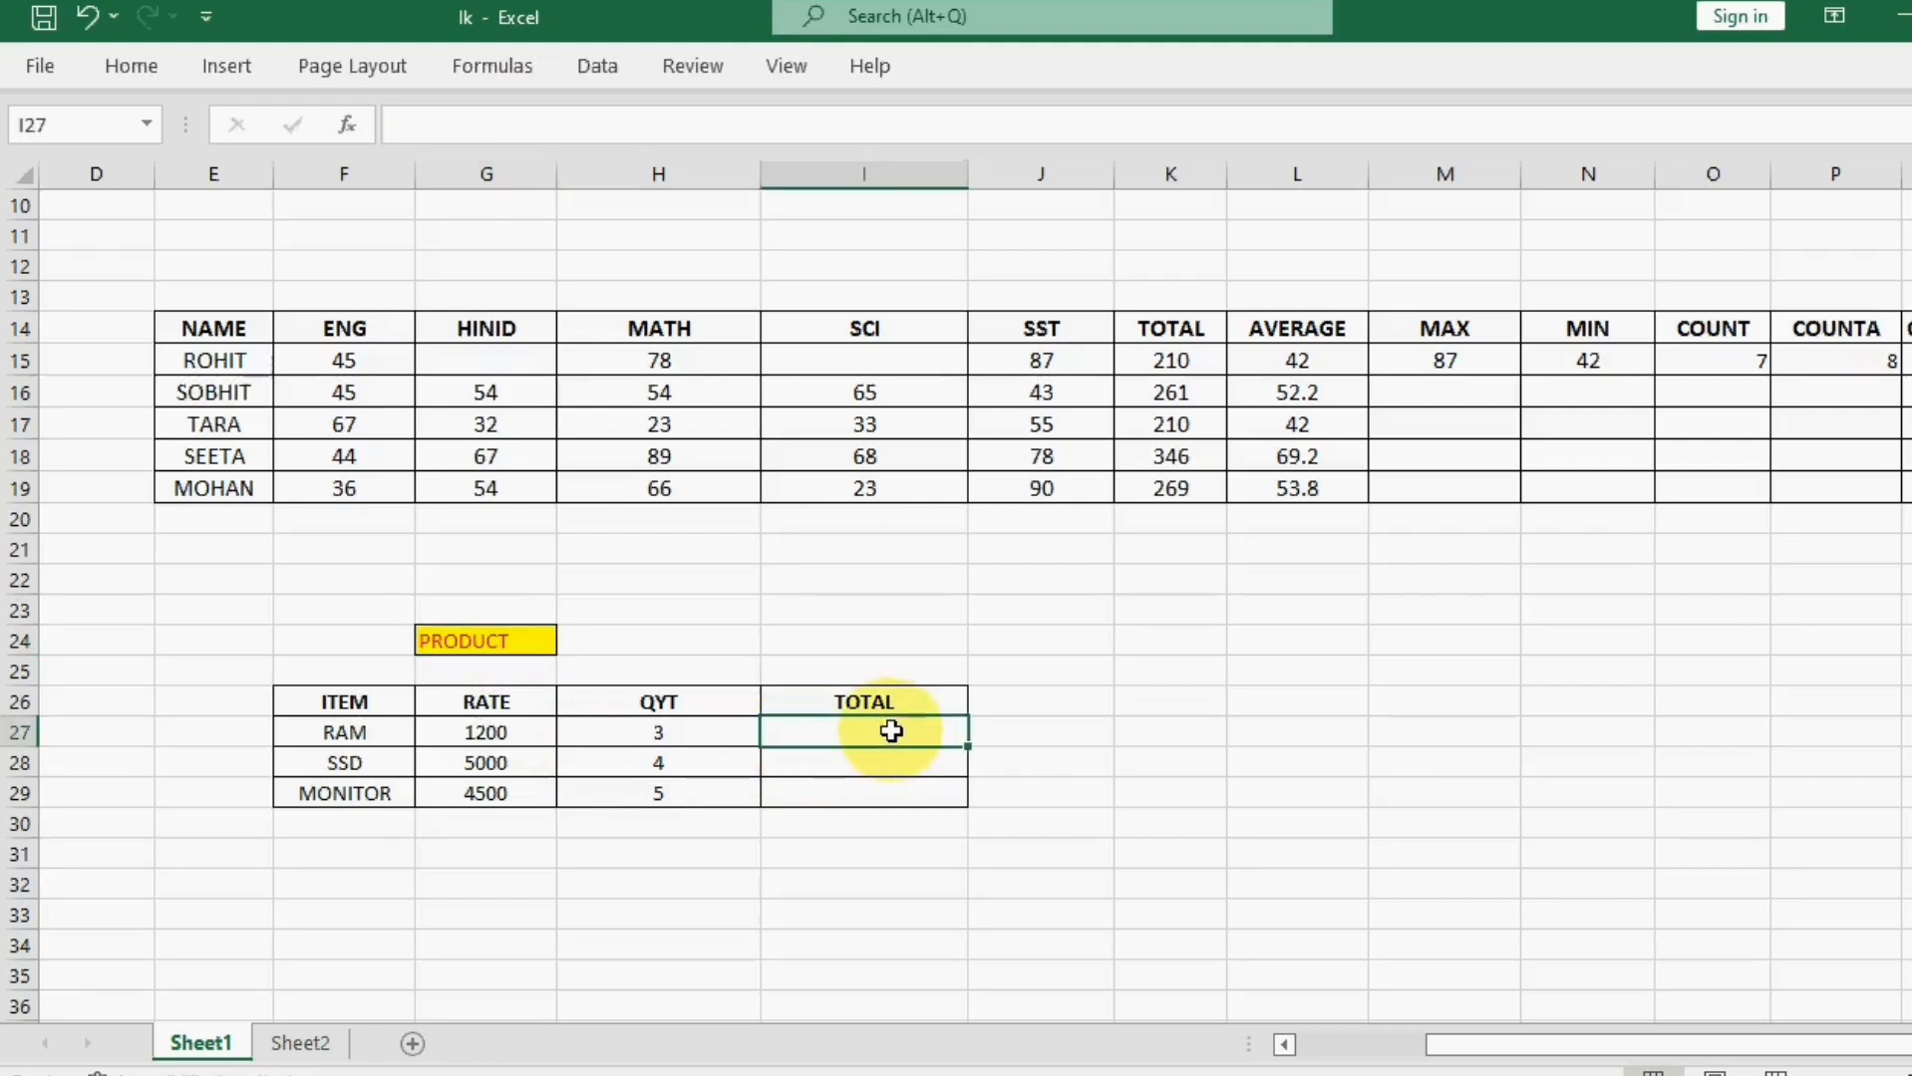
type("=PRO")
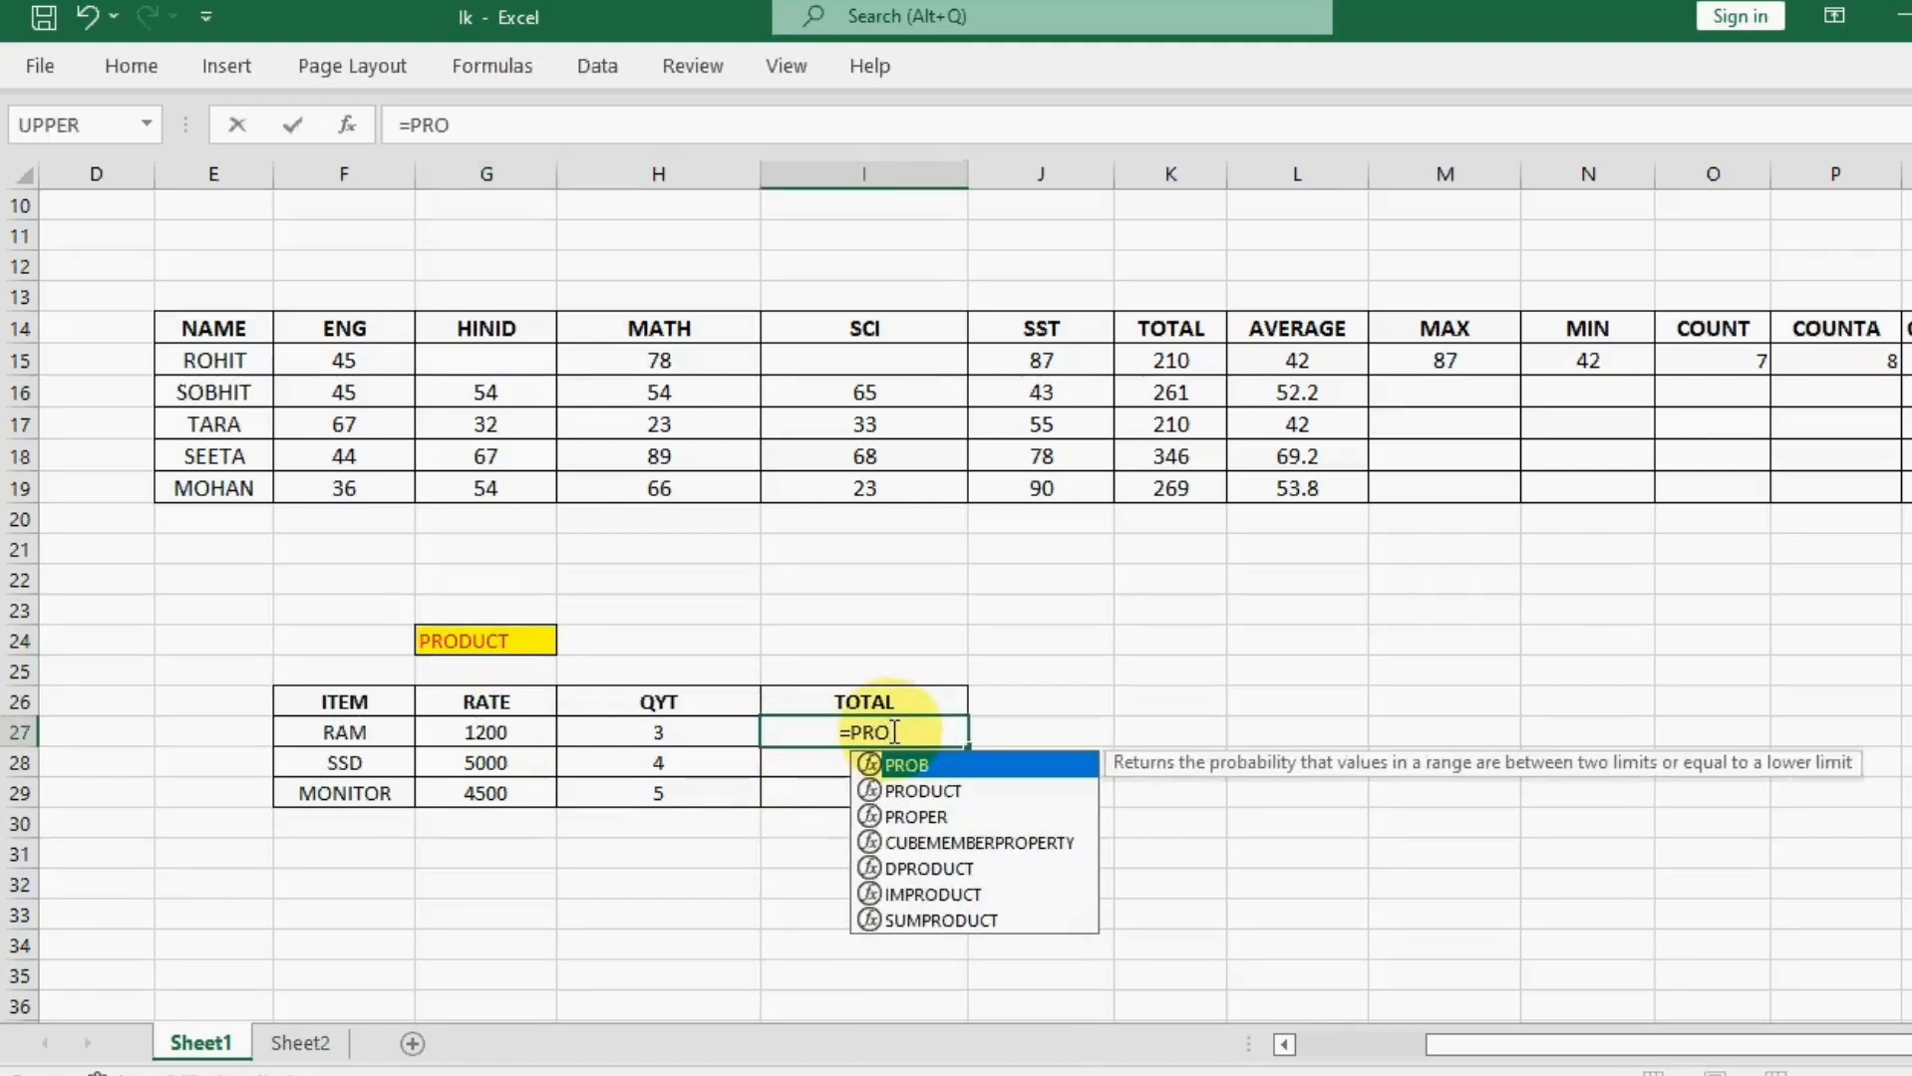
double_click(922, 791)
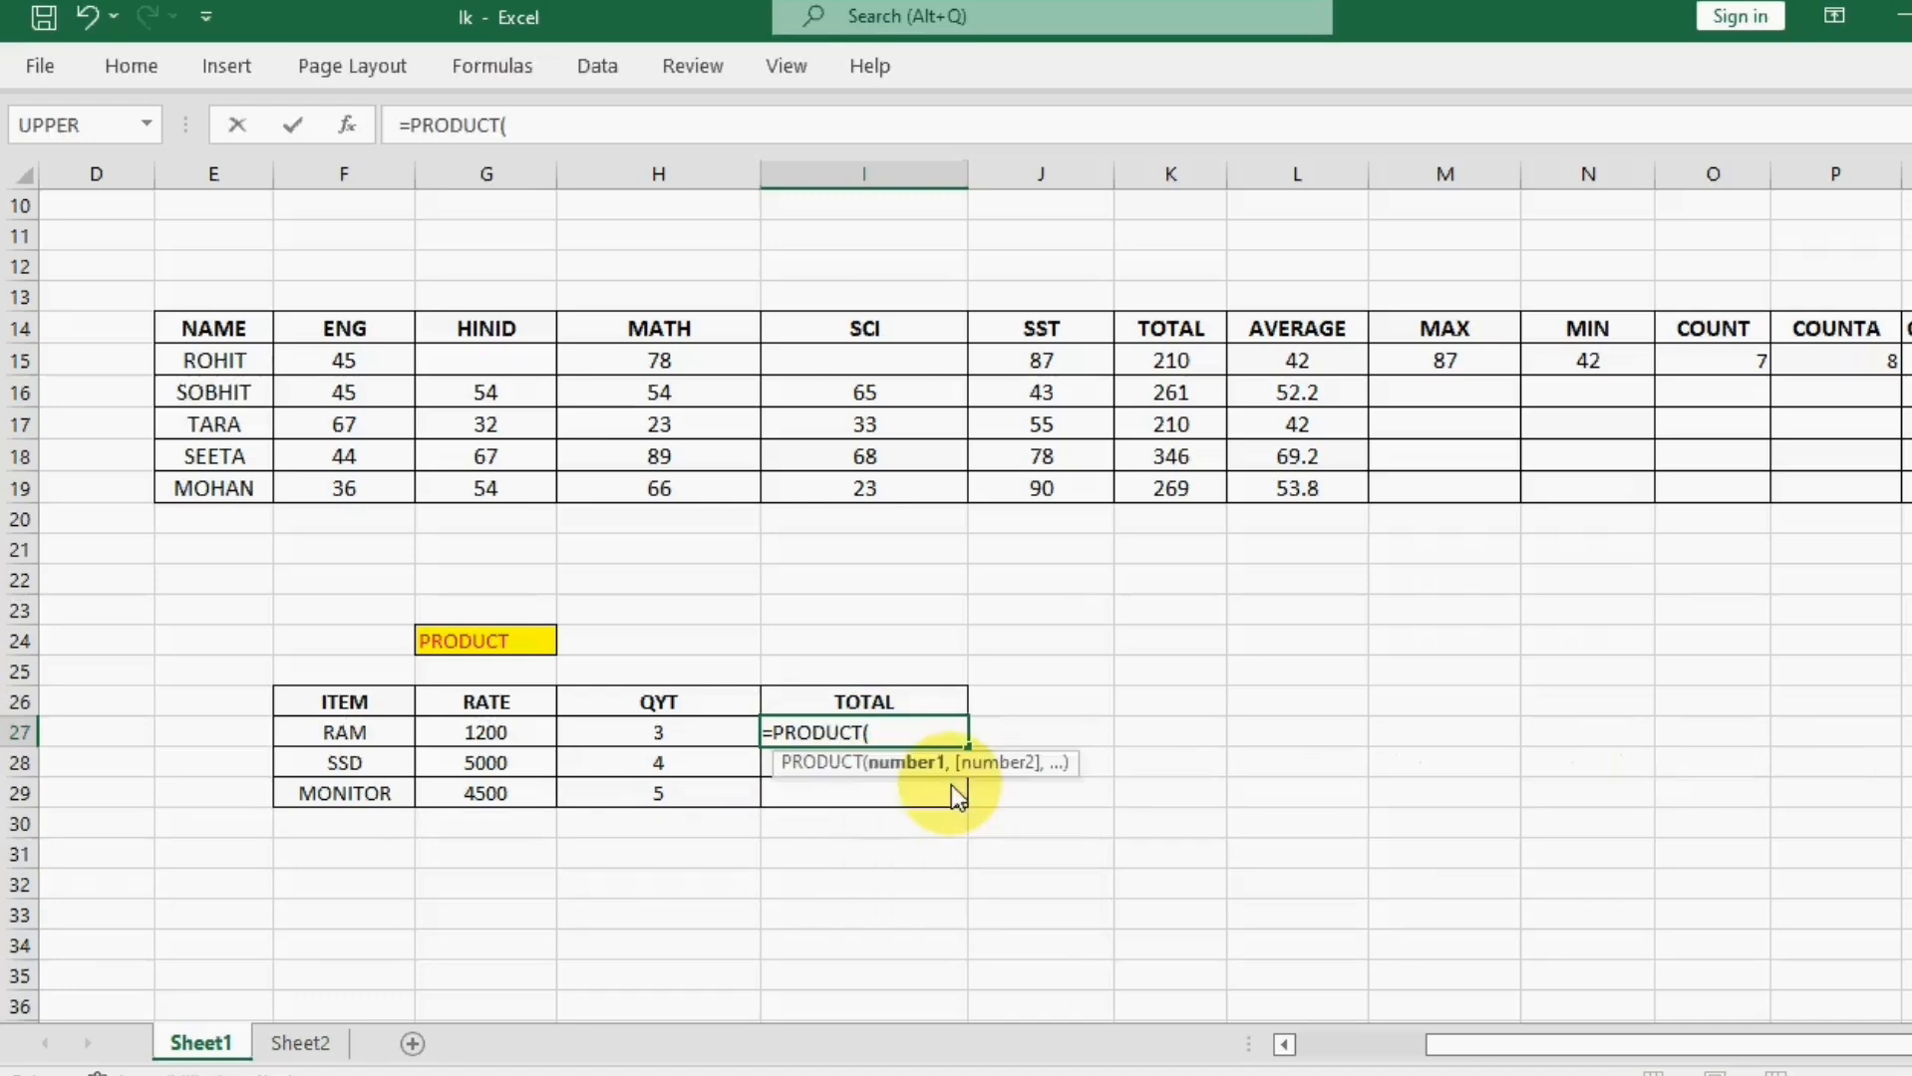
left_click(474, 733)
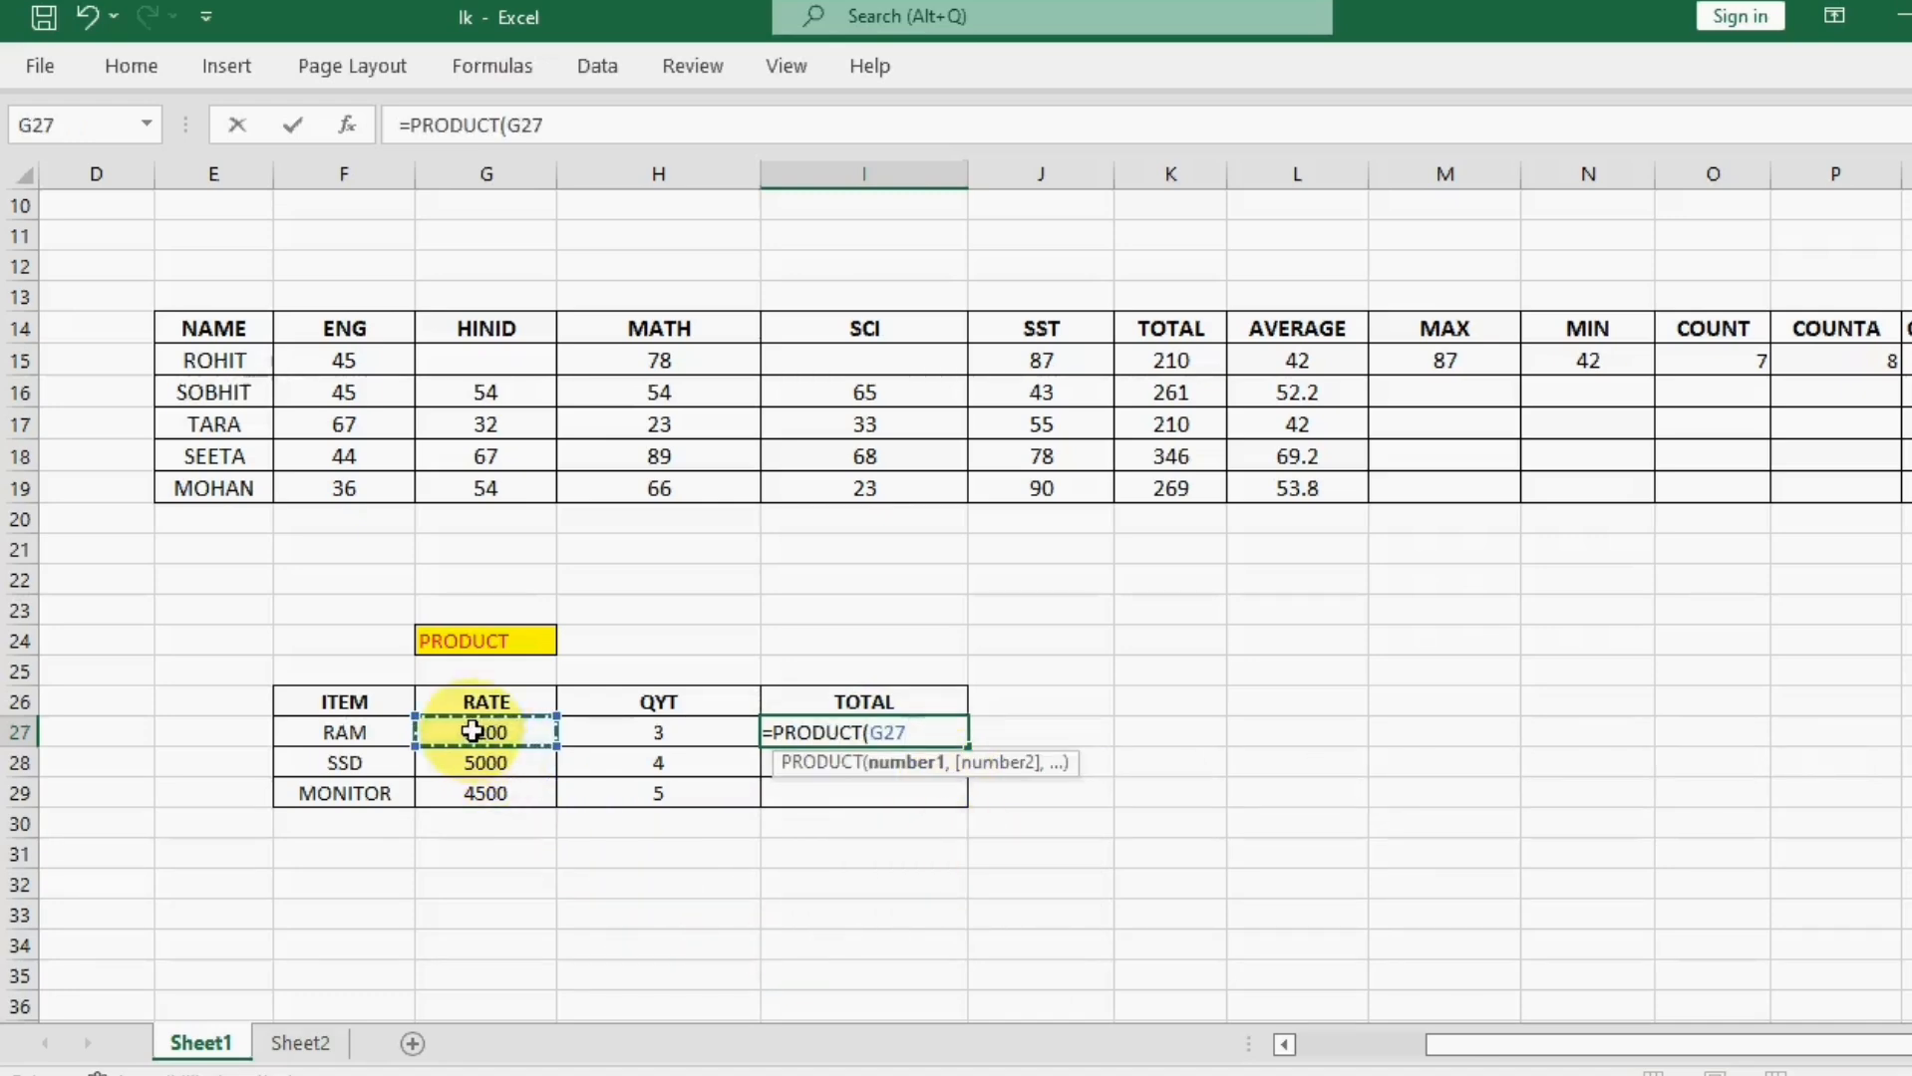
type(",")
left_click(637, 736)
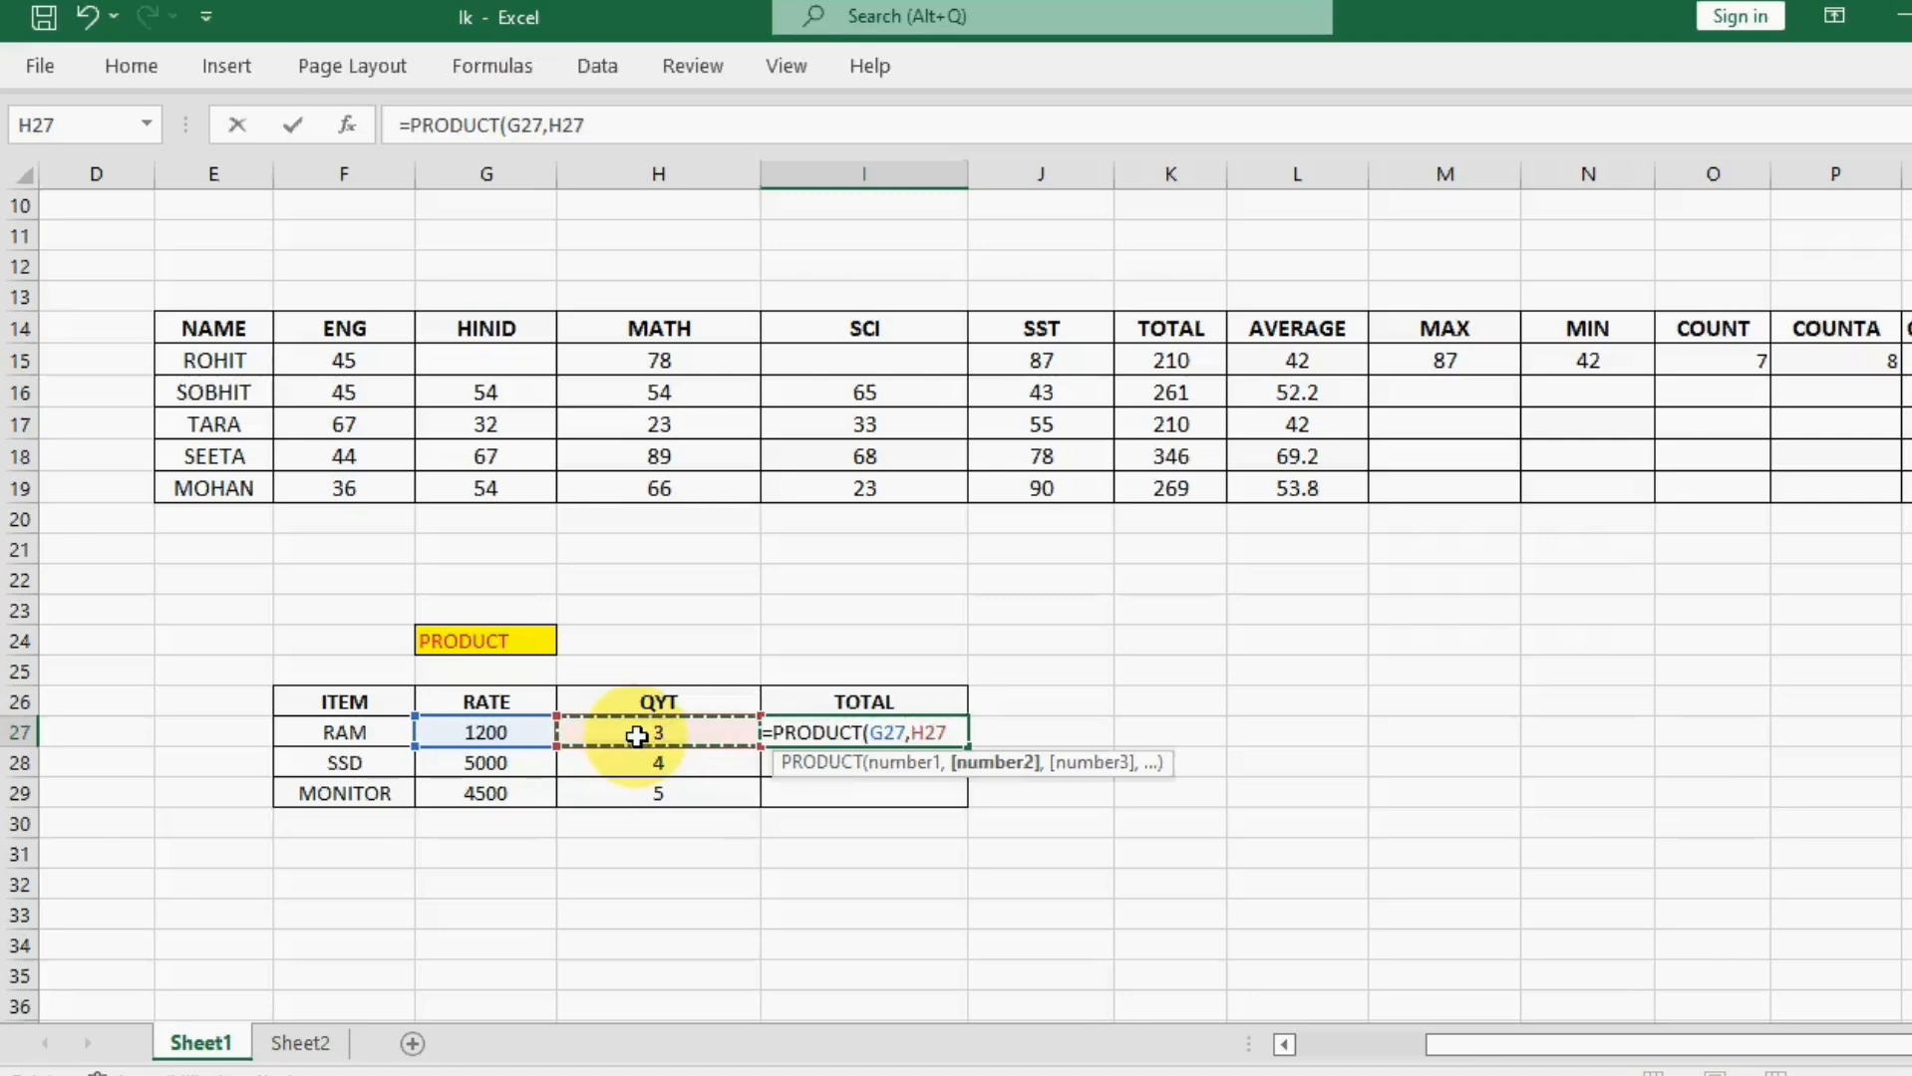
type(")")
key("Return")
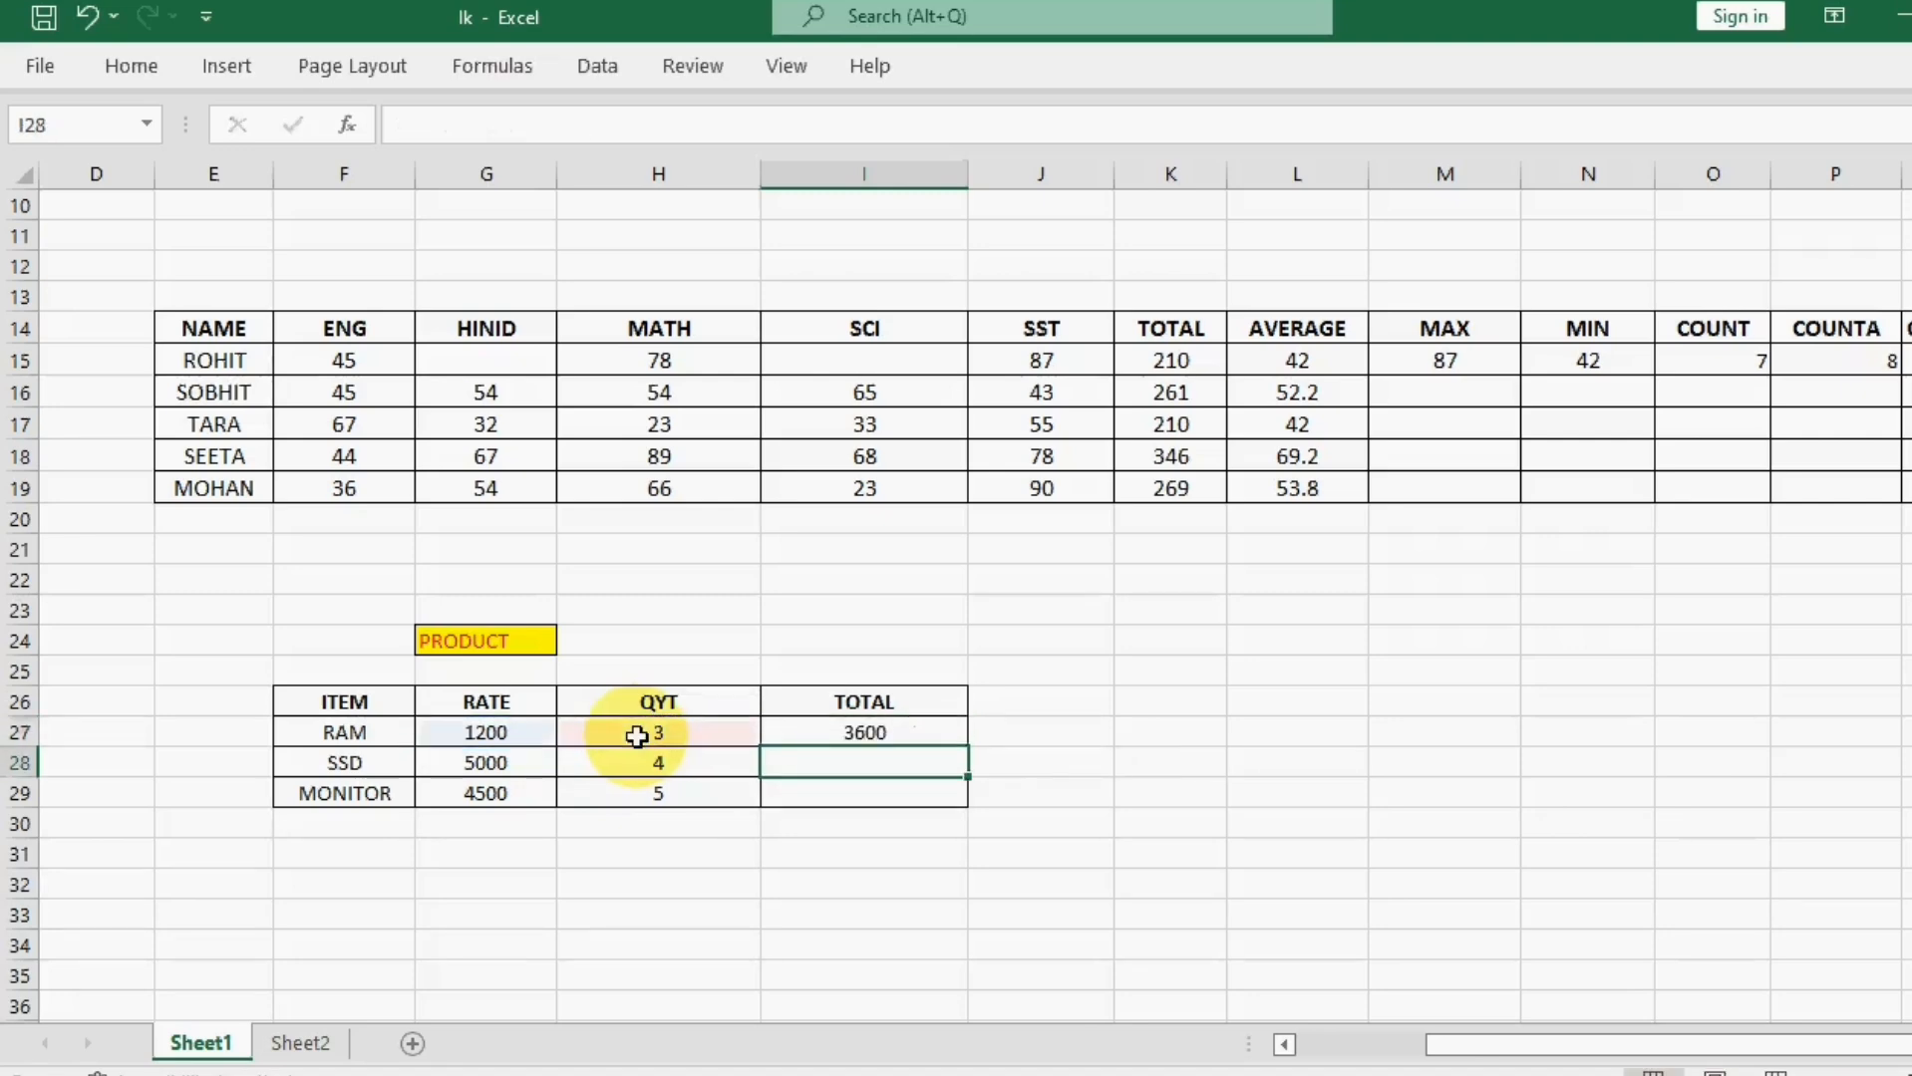
Step: Fill the PRODUCT formula from cell I27 down to I29 for the SSD and MONITOR rows
left_click(926, 723)
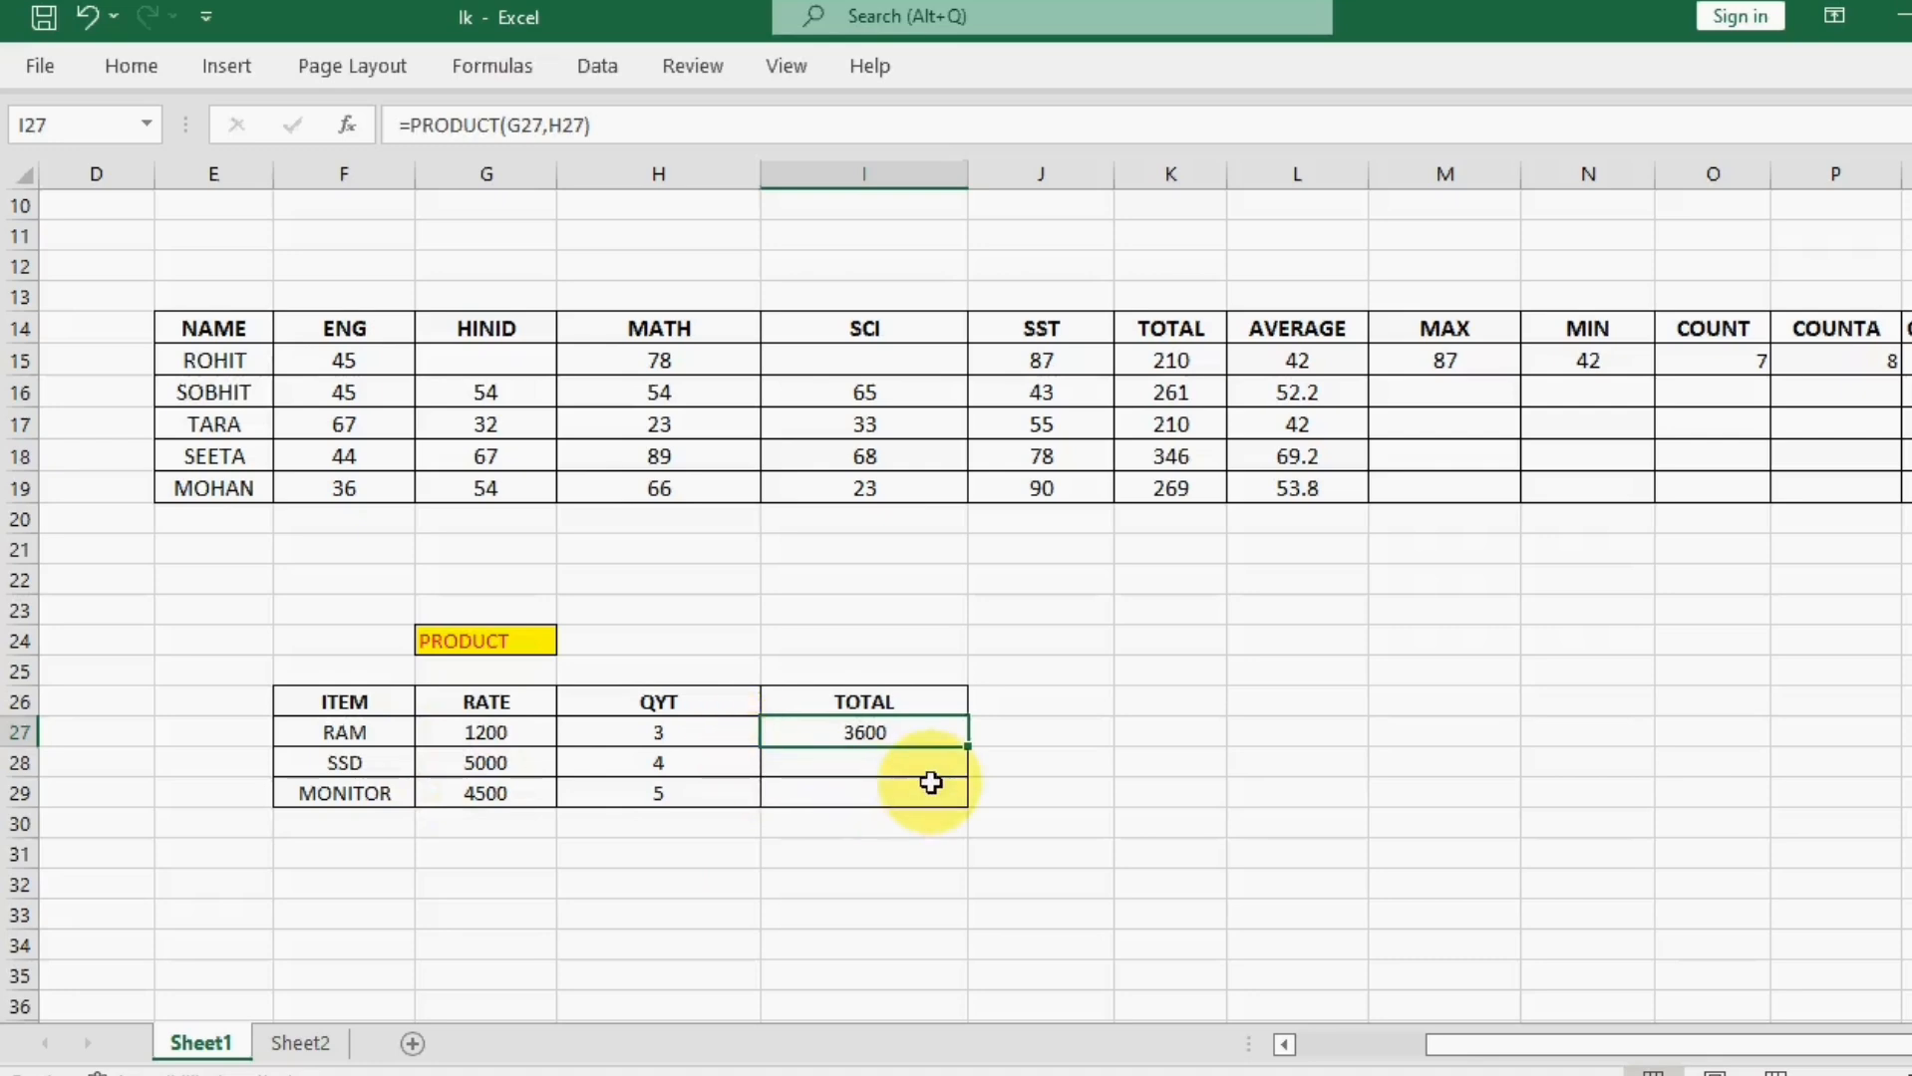
left_click_drag(972, 753, 972, 805)
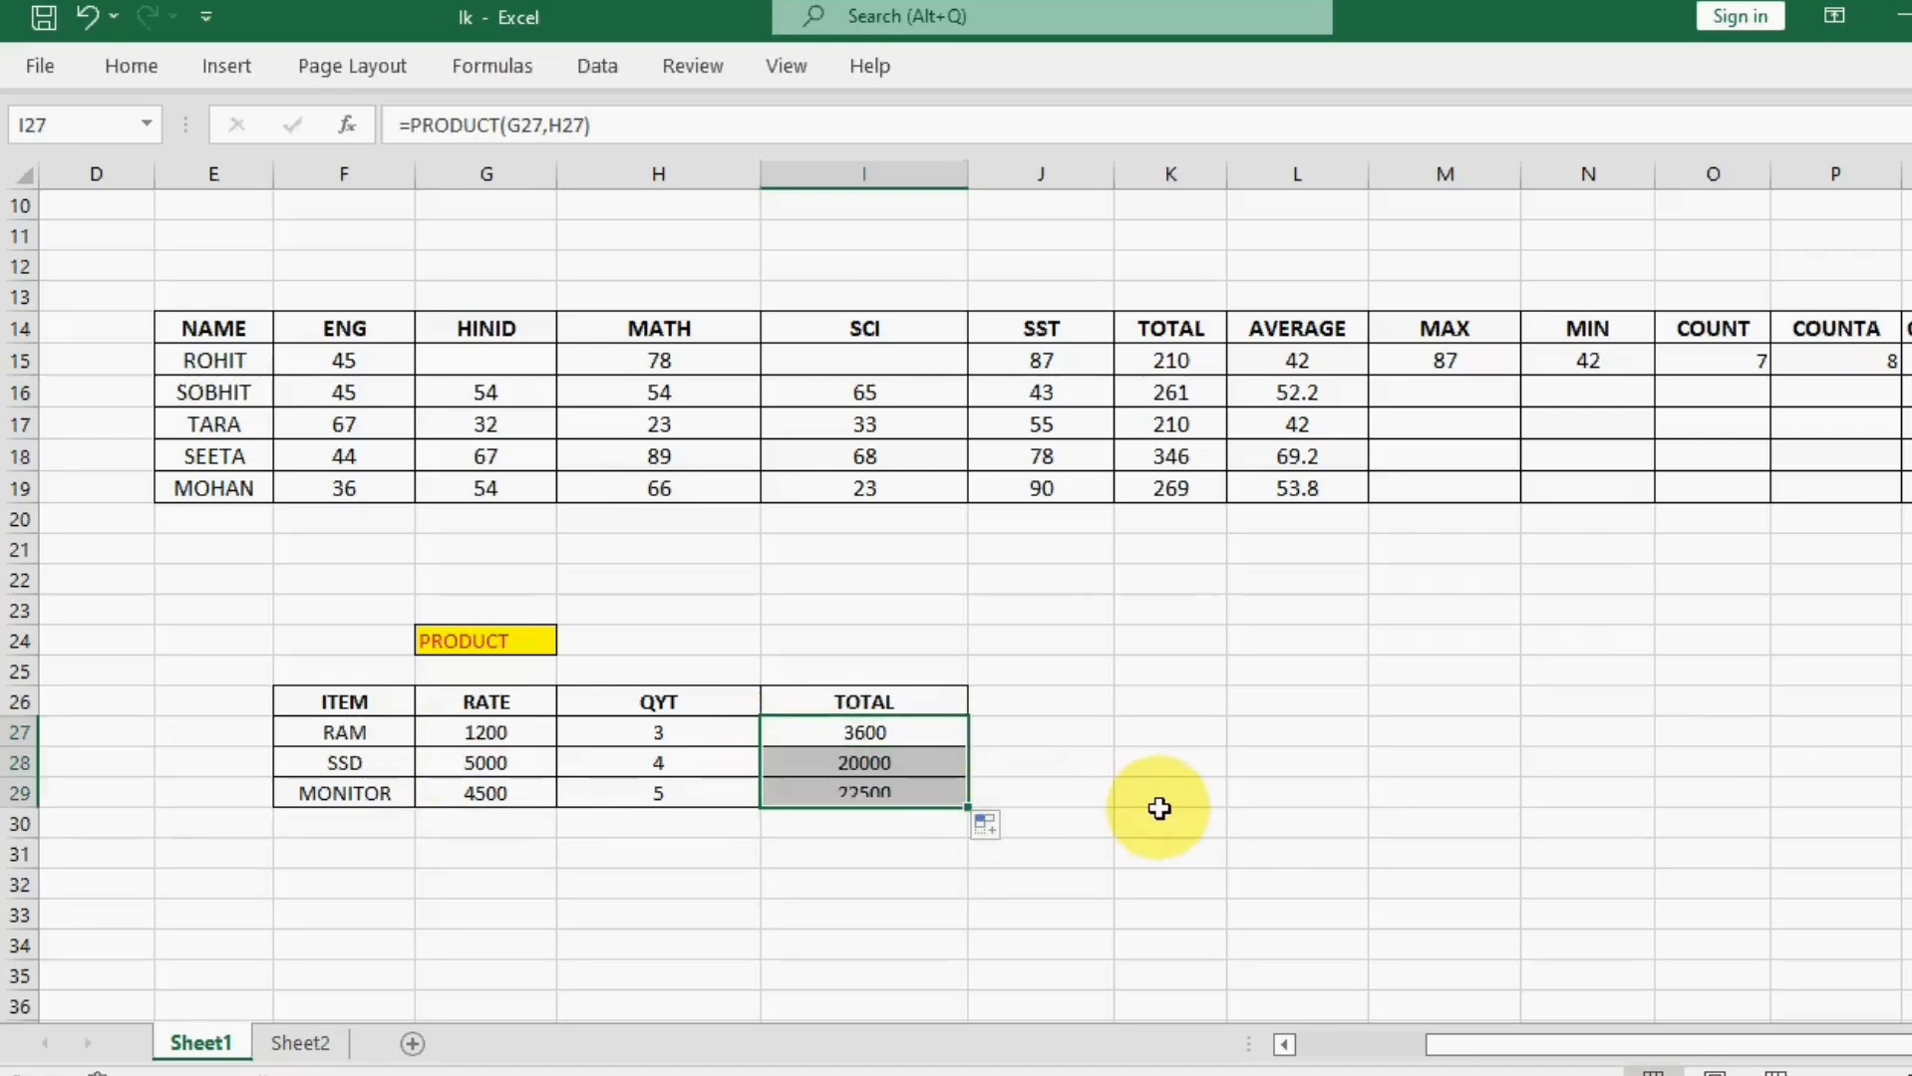
left_click(1161, 809)
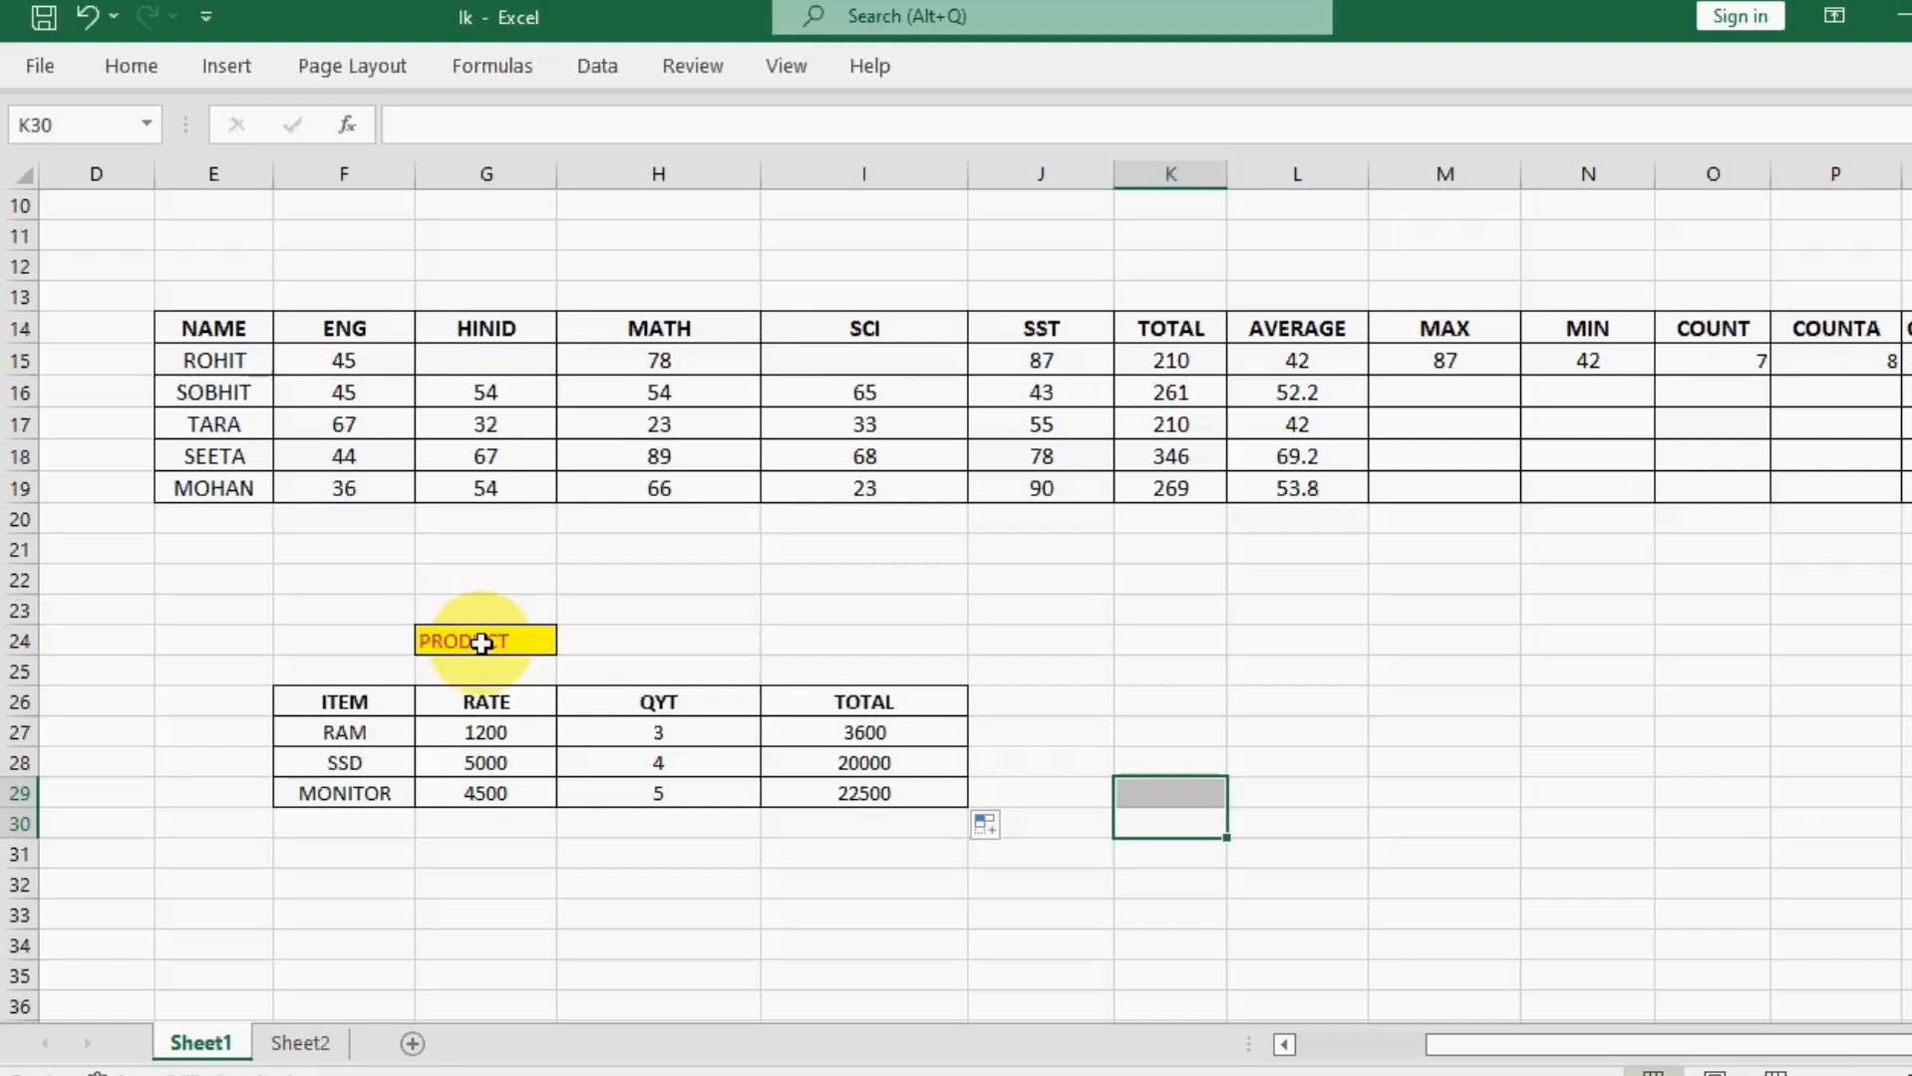
left_click(688, 913)
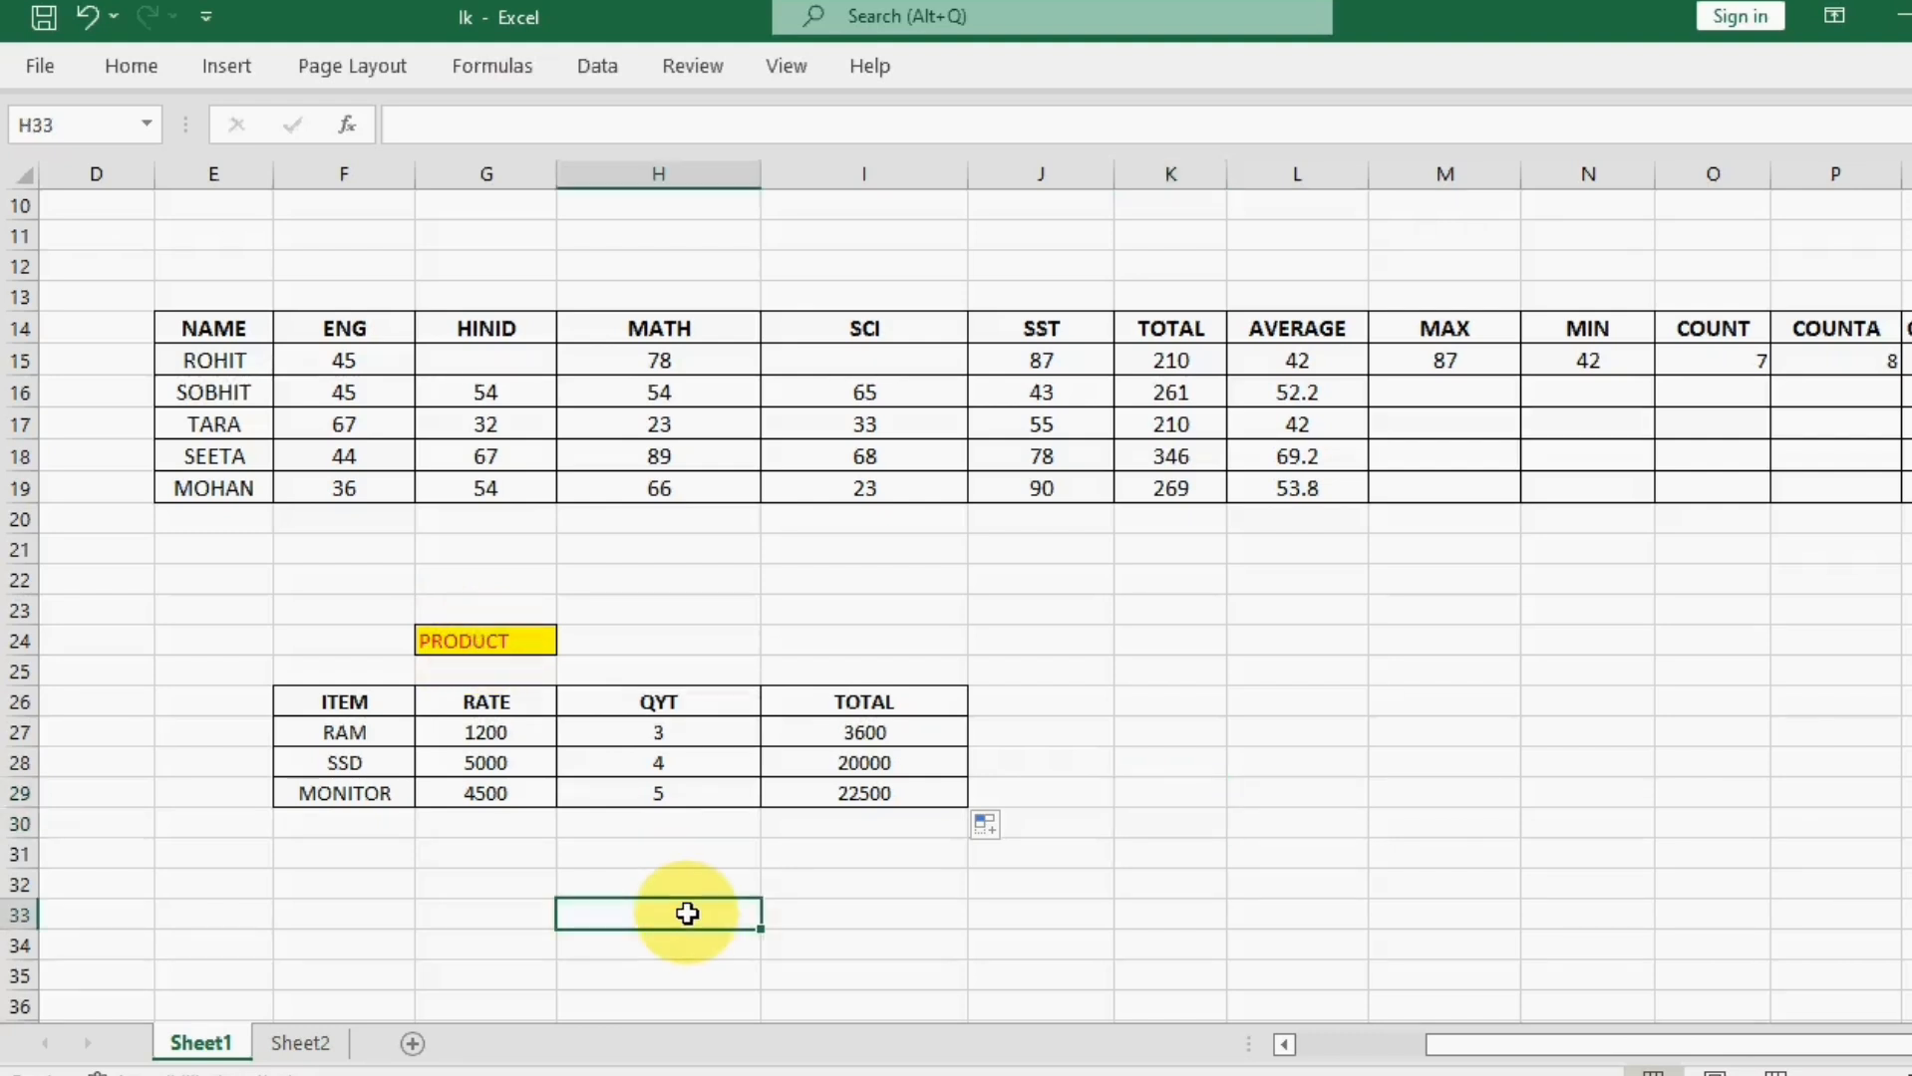